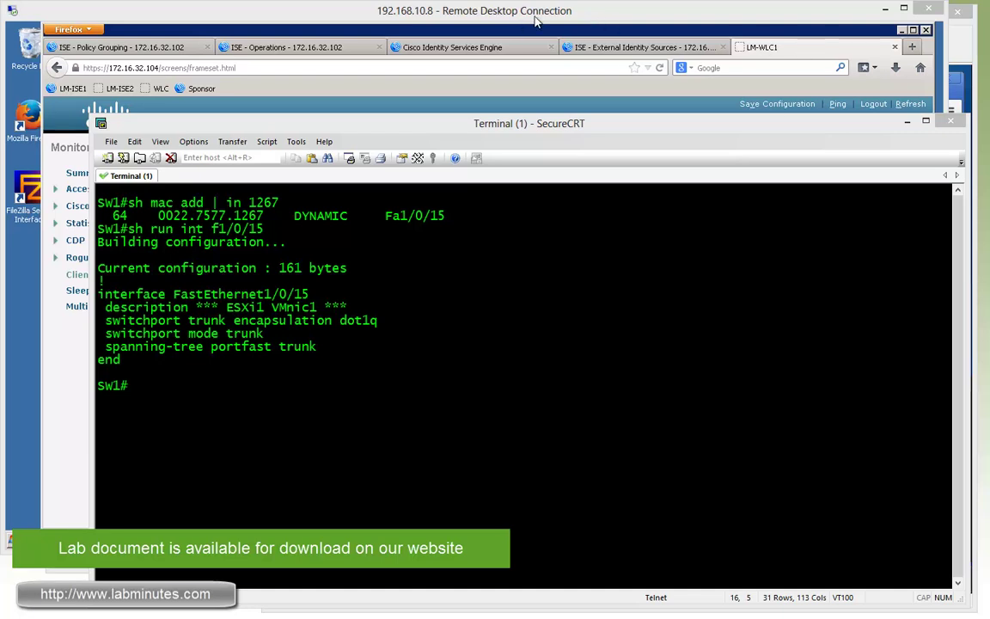
Step: Open the Advanced settings of the LM-INTERNAL WLAN on the controller
click(480, 15)
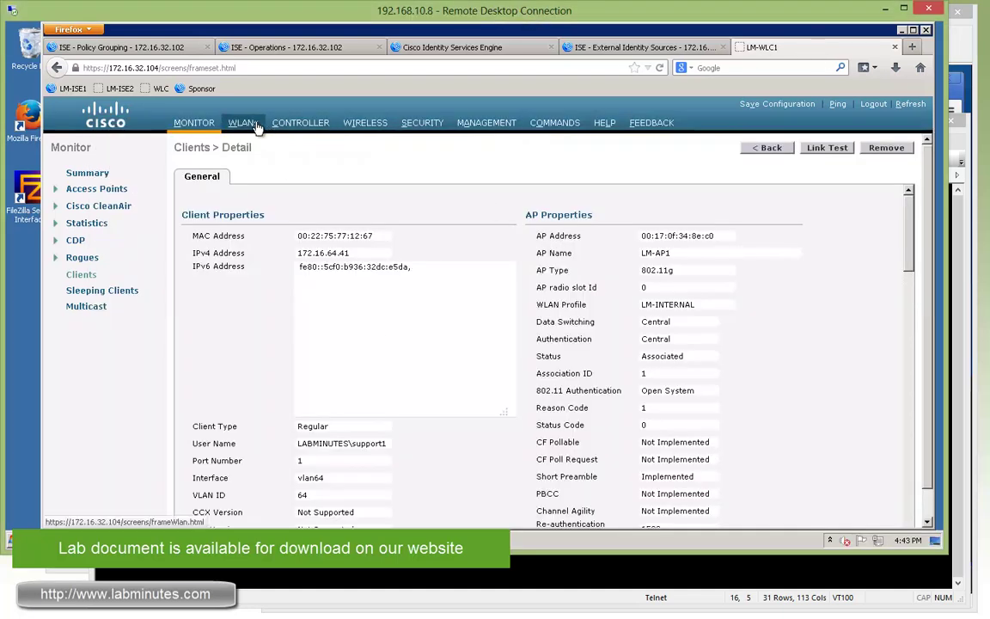
click(243, 123)
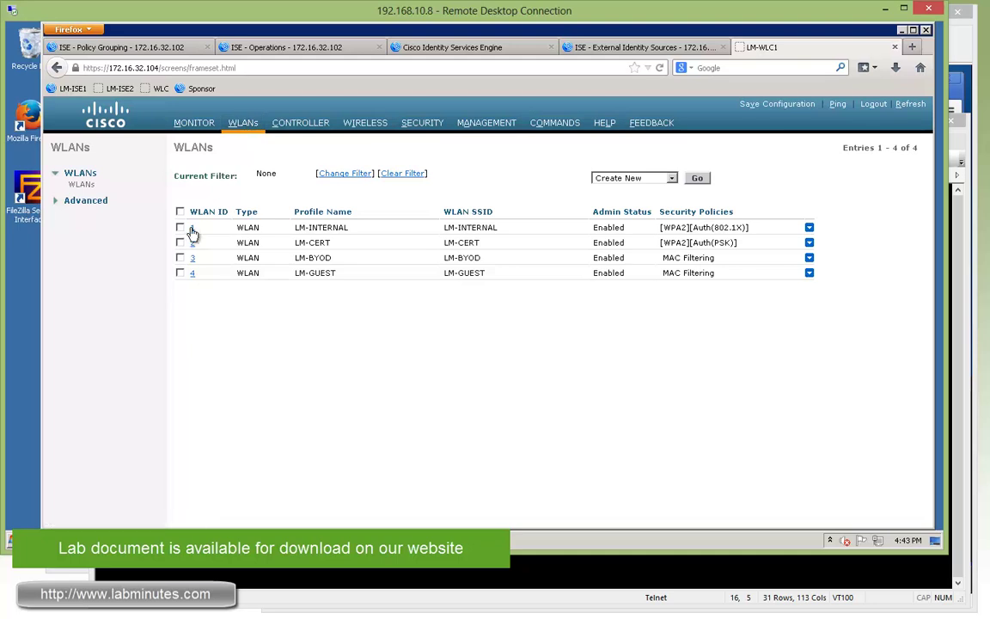
click(193, 228)
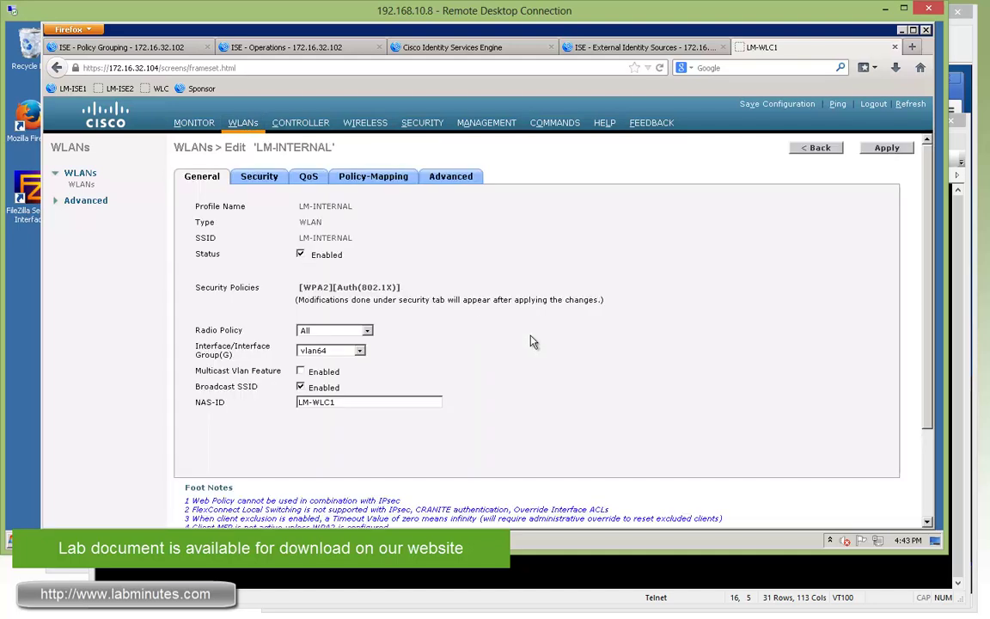
click(462, 178)
scroll(515, 257, down, 5)
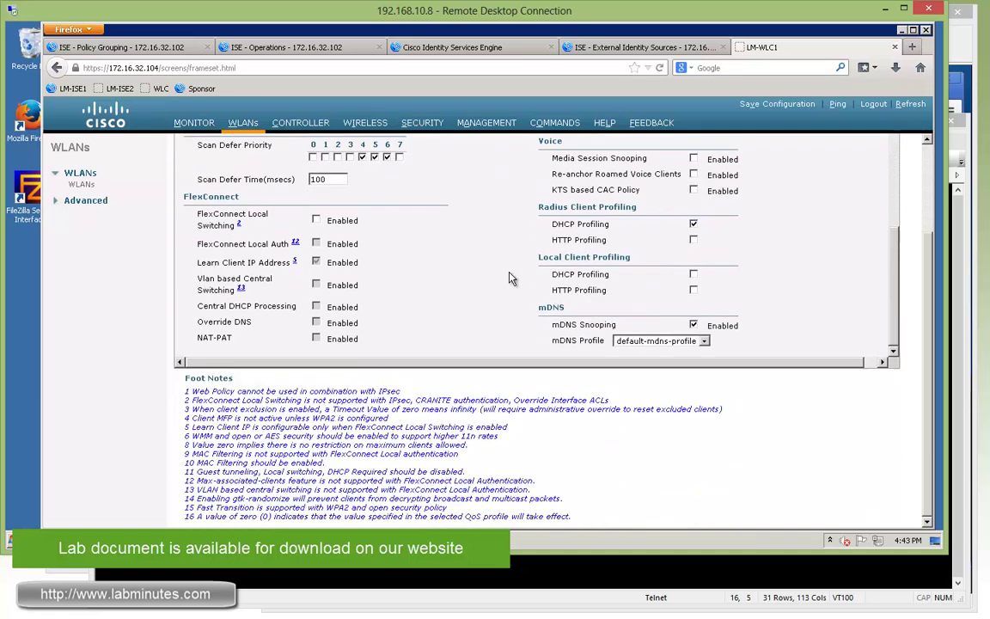
Step: Enable FlexConnect Local Switching on LM-INTERNAL and apply, accepting that mDNS snooping is disabled
click(316, 298)
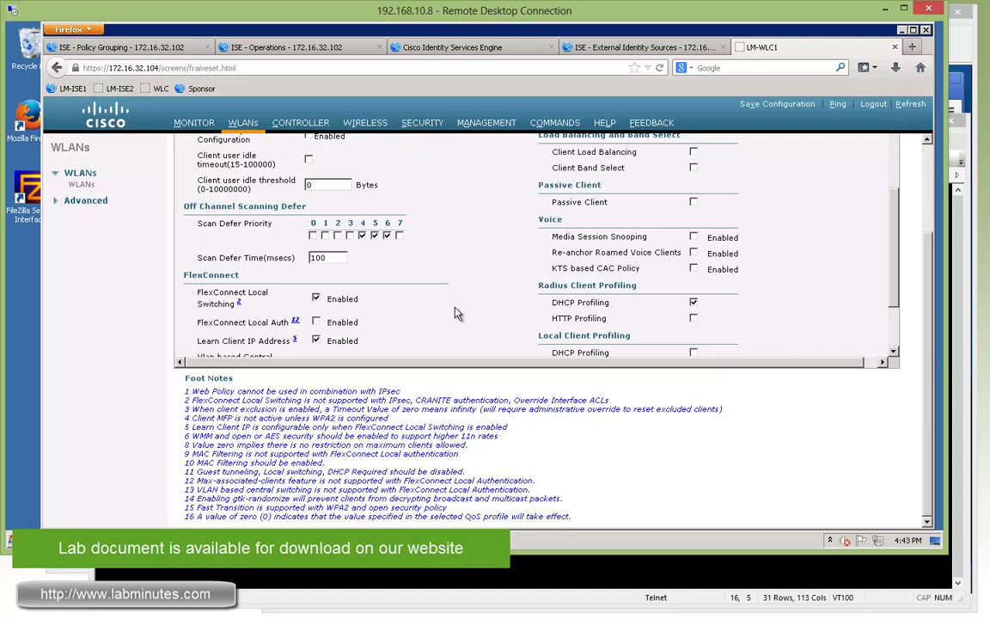
scroll(937, 220, up, 3)
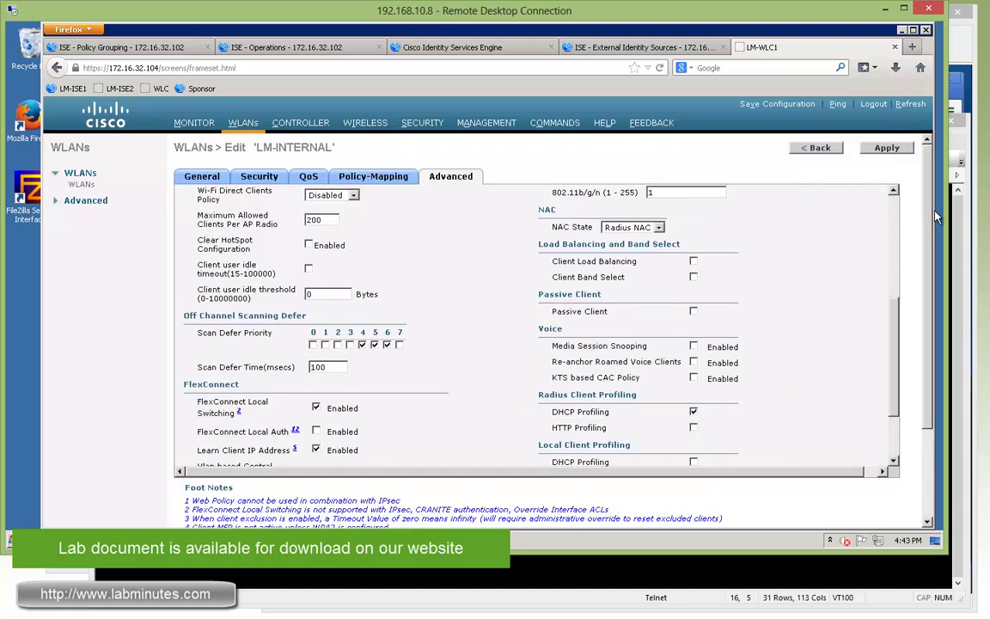
click(886, 149)
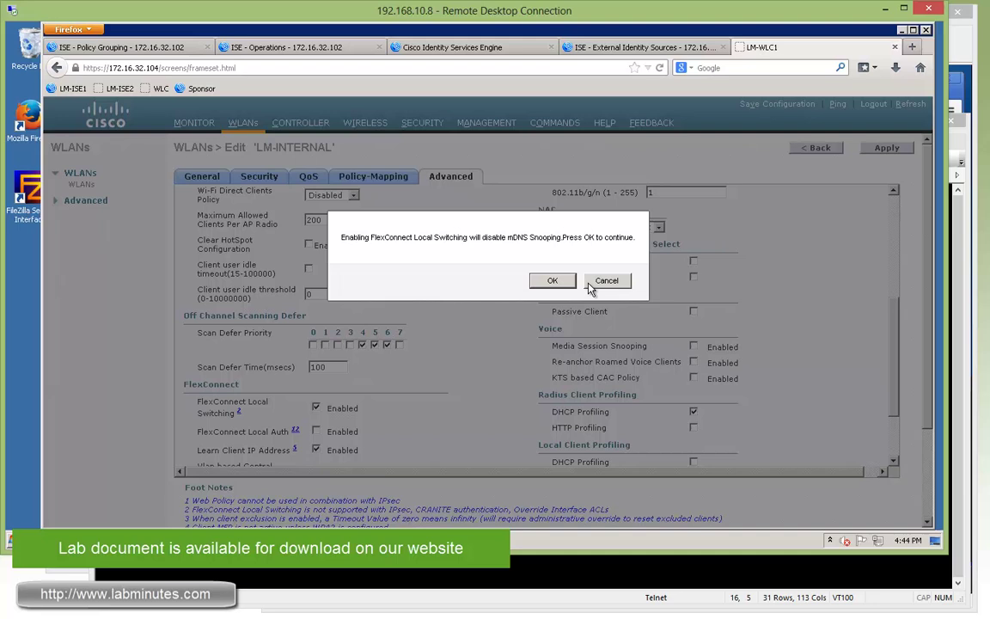
click(550, 252)
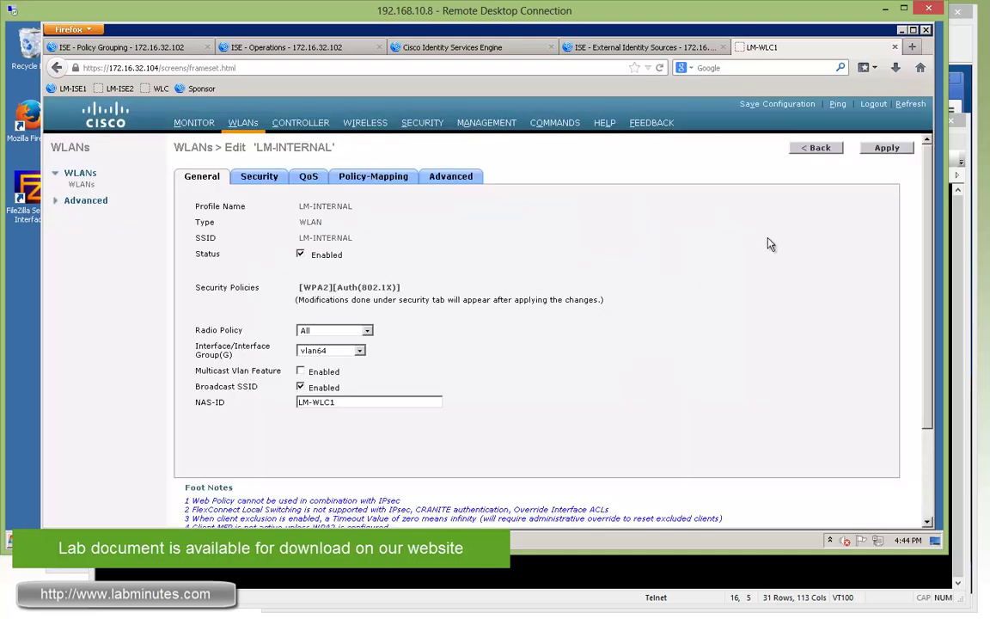
click(442, 175)
scroll(889, 436, down, 5)
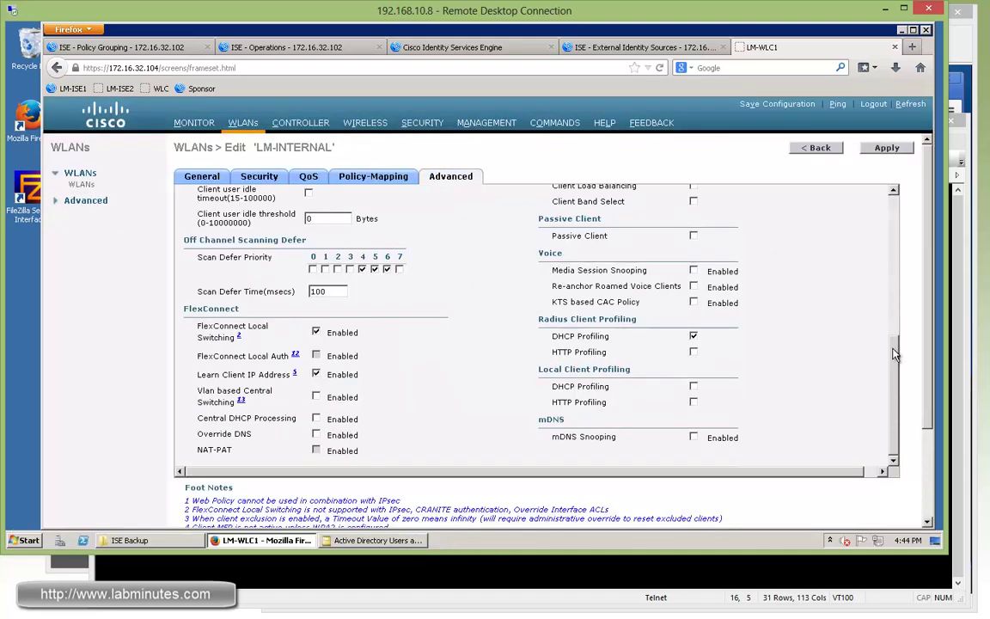
scroll(893, 354, up, 3)
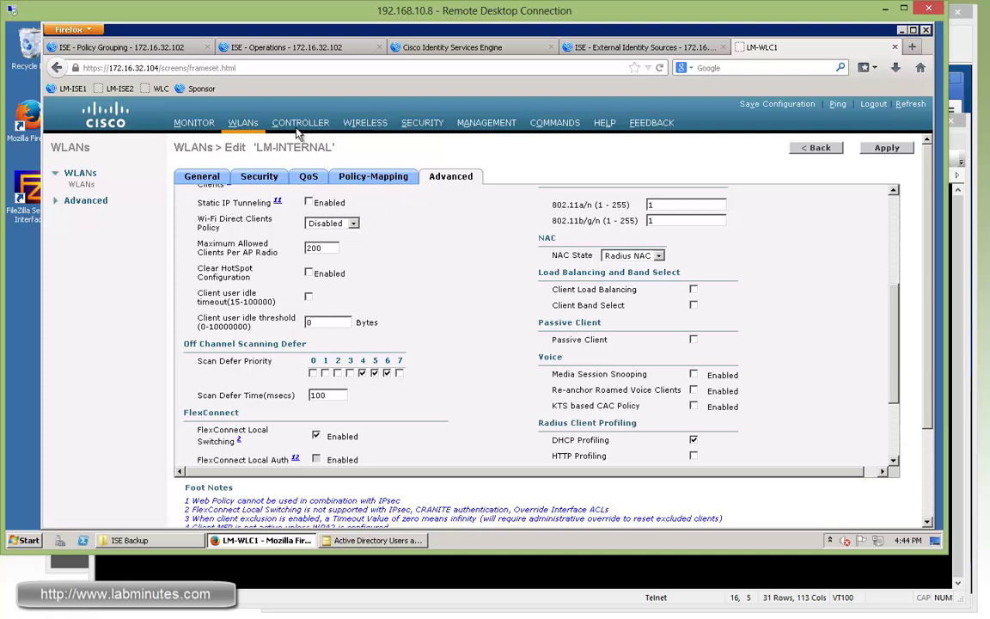
Step: Open LM-AP1's FlexConnect settings and highlight VLAN Support with native VLAN 64
click(361, 127)
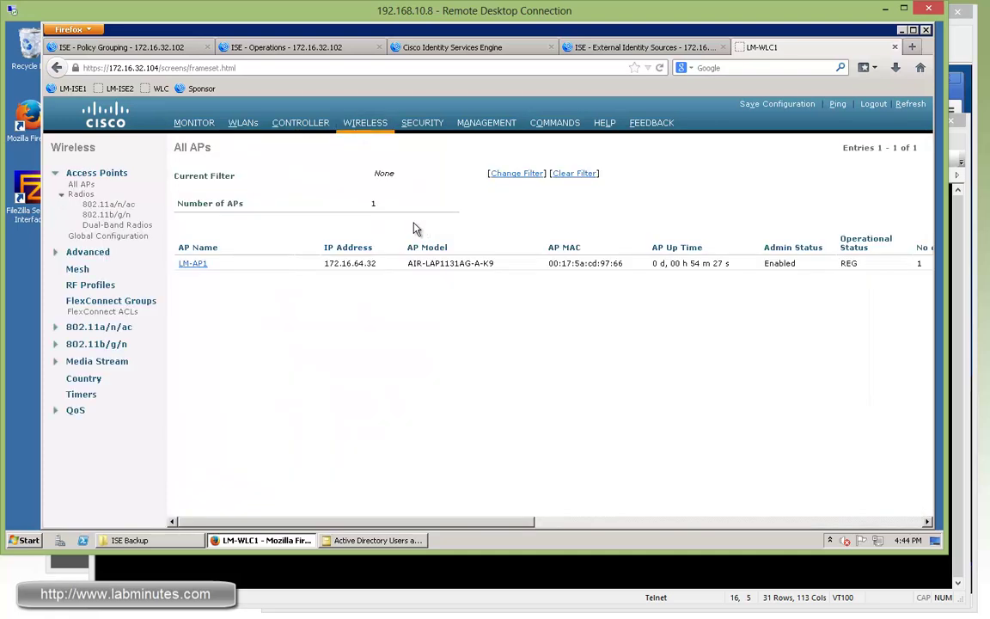
click(196, 270)
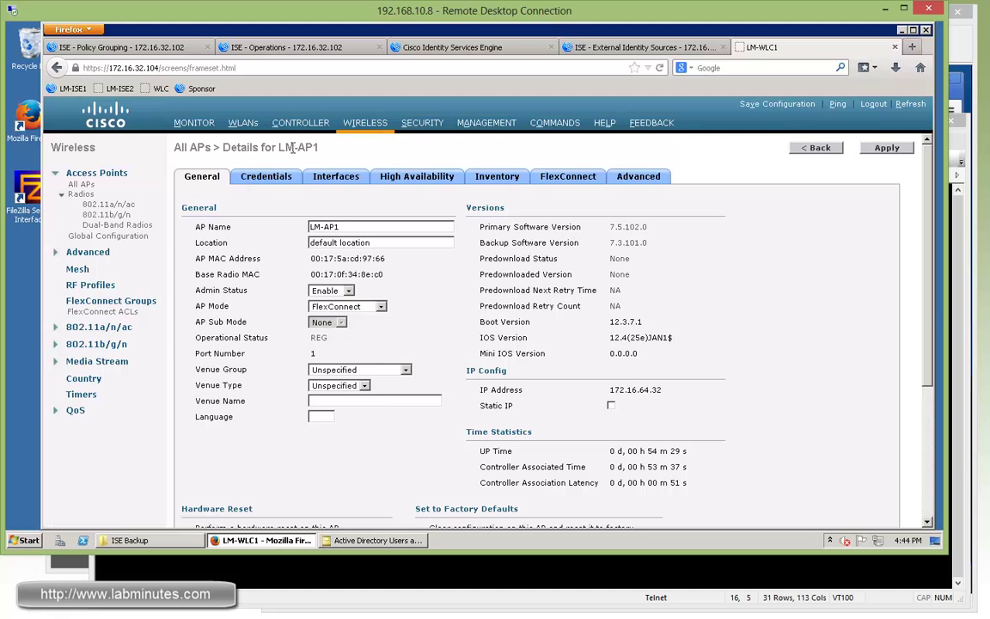
click(578, 180)
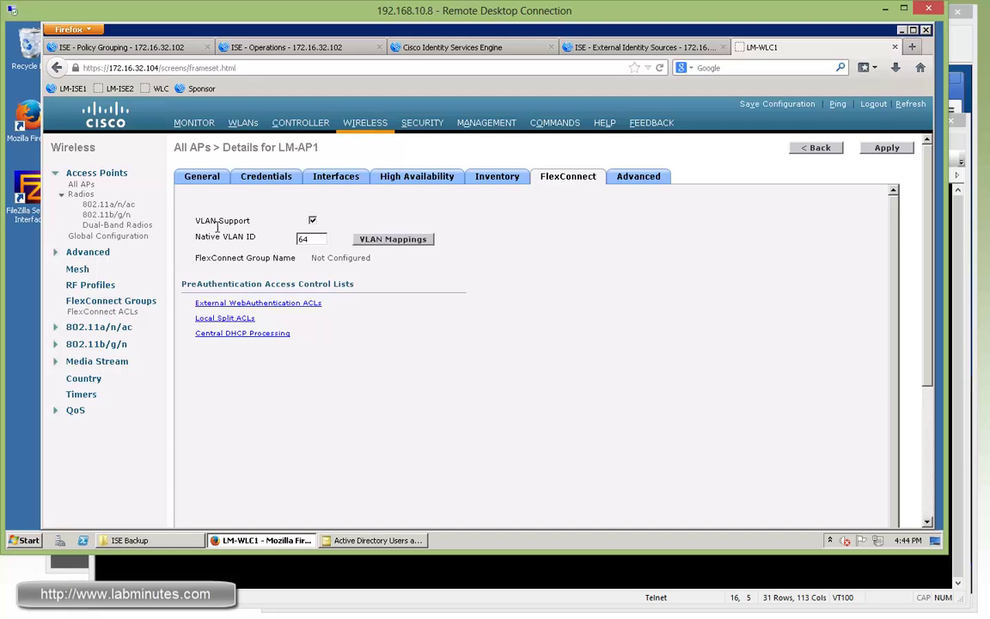
drag(250, 221, 177, 196)
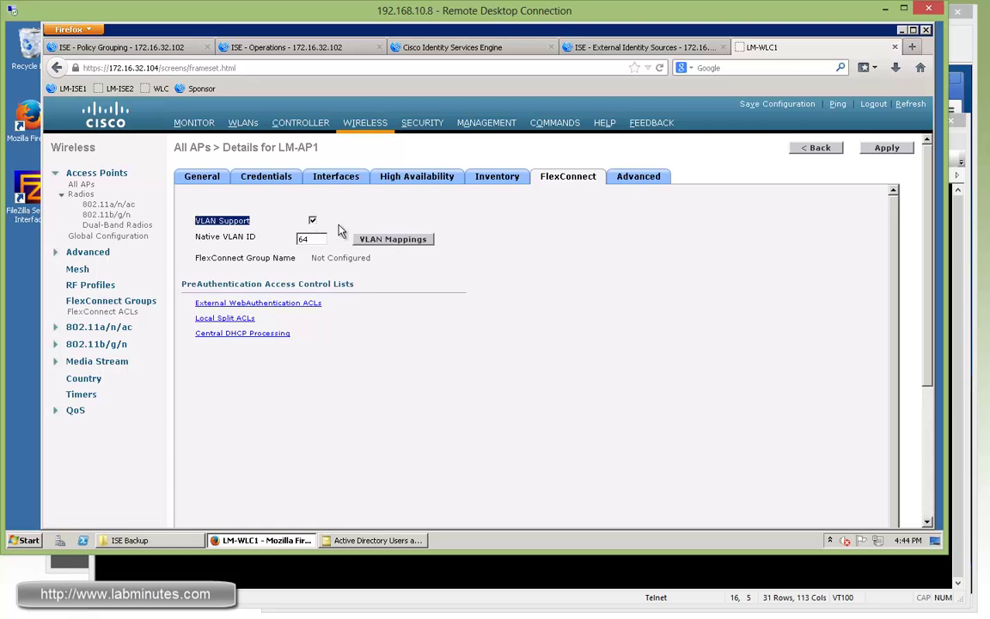
double_click(301, 239)
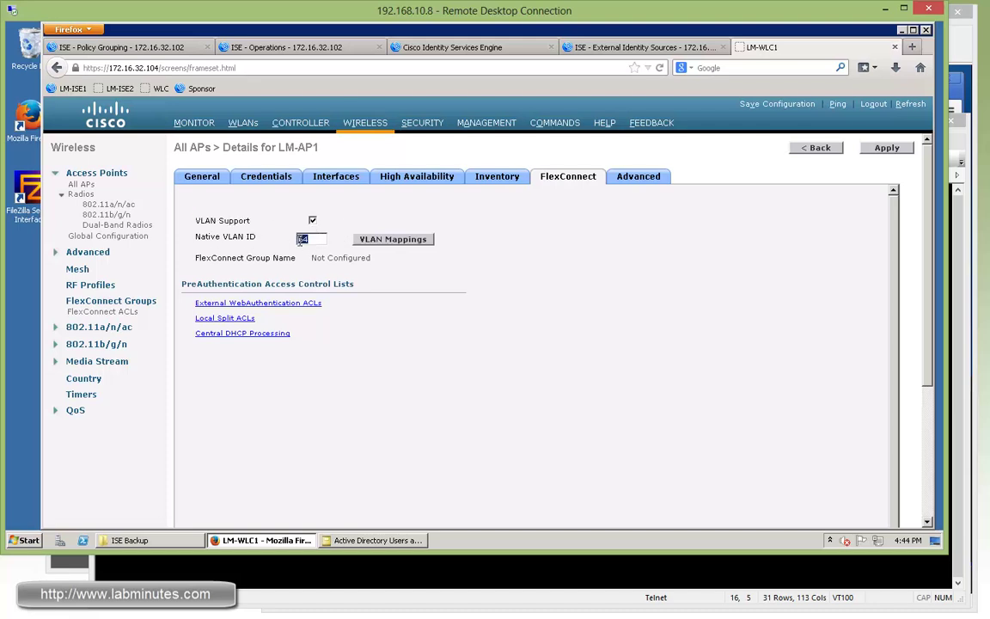
key(Down)
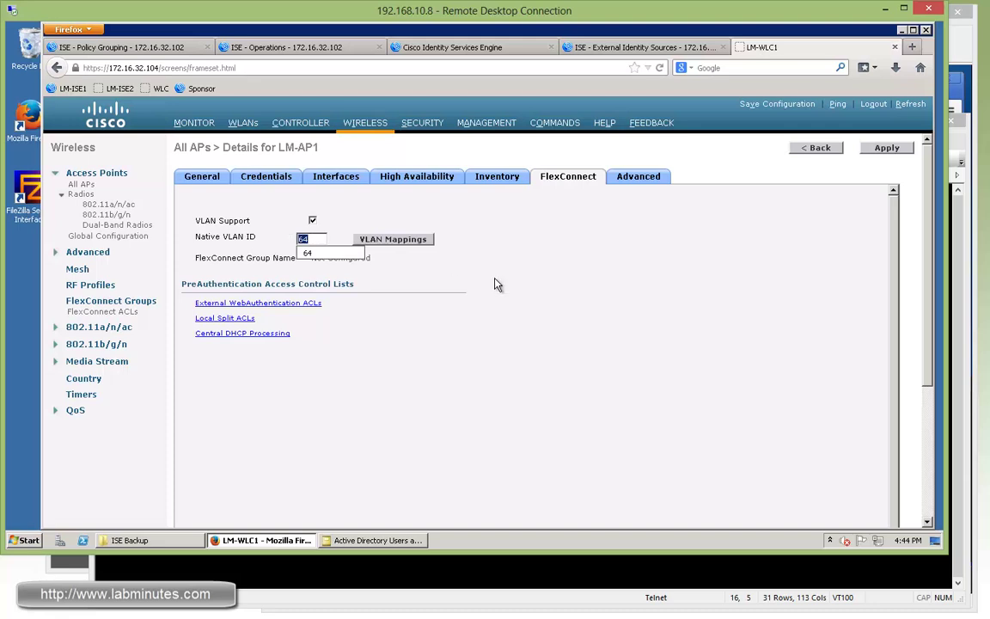
key(Escape)
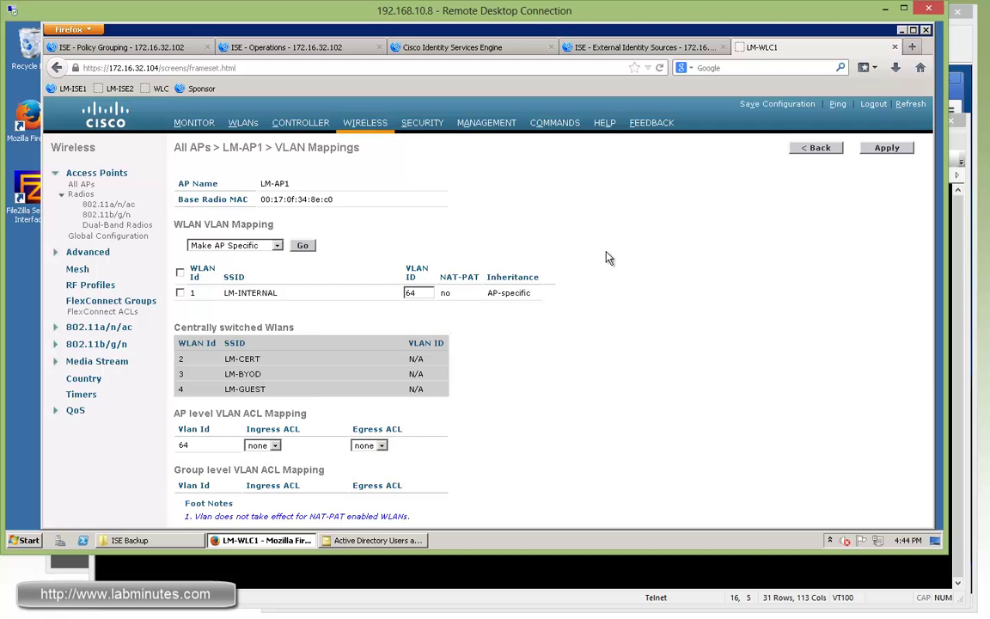
Step: Open LM-AP1's VLAN mappings and highlight LM-INTERNAL mapped to VLAN 64
key(Return)
drag(224, 292, 280, 292)
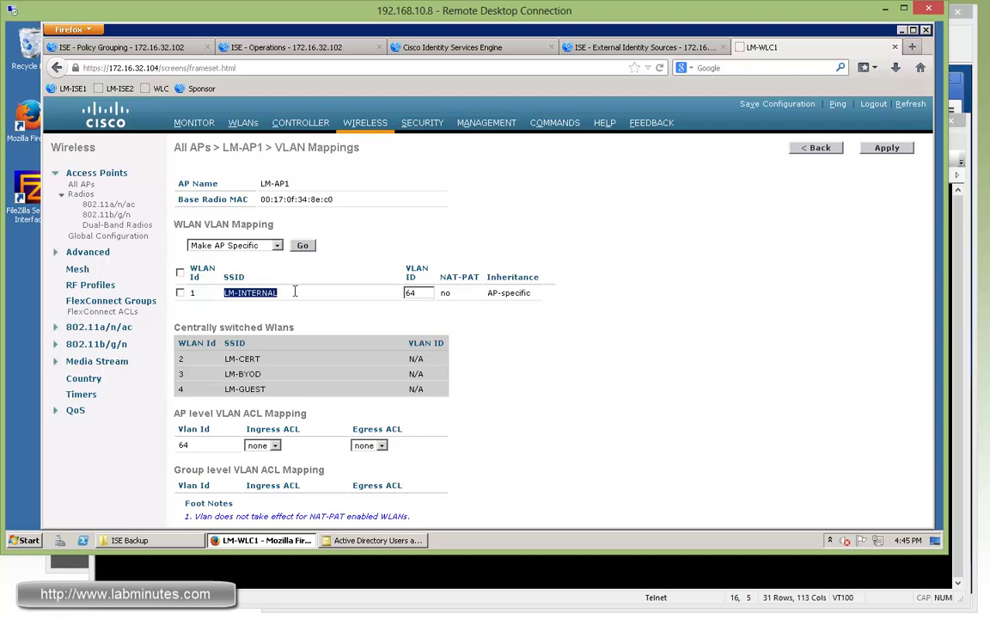
drag(421, 292, 392, 291)
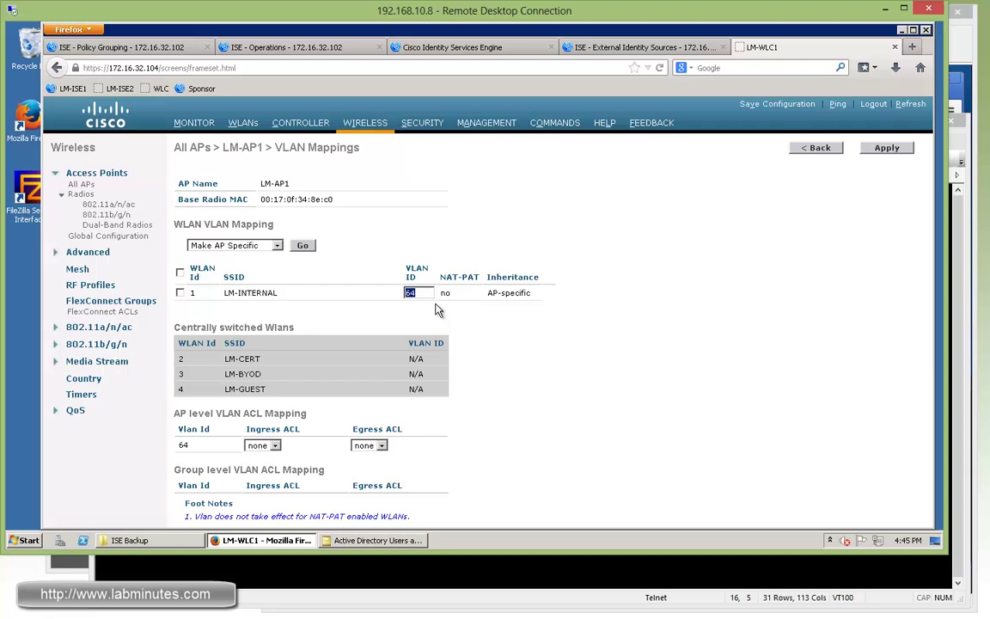
click(426, 292)
drag(402, 292, 456, 303)
click(486, 327)
drag(278, 294, 223, 293)
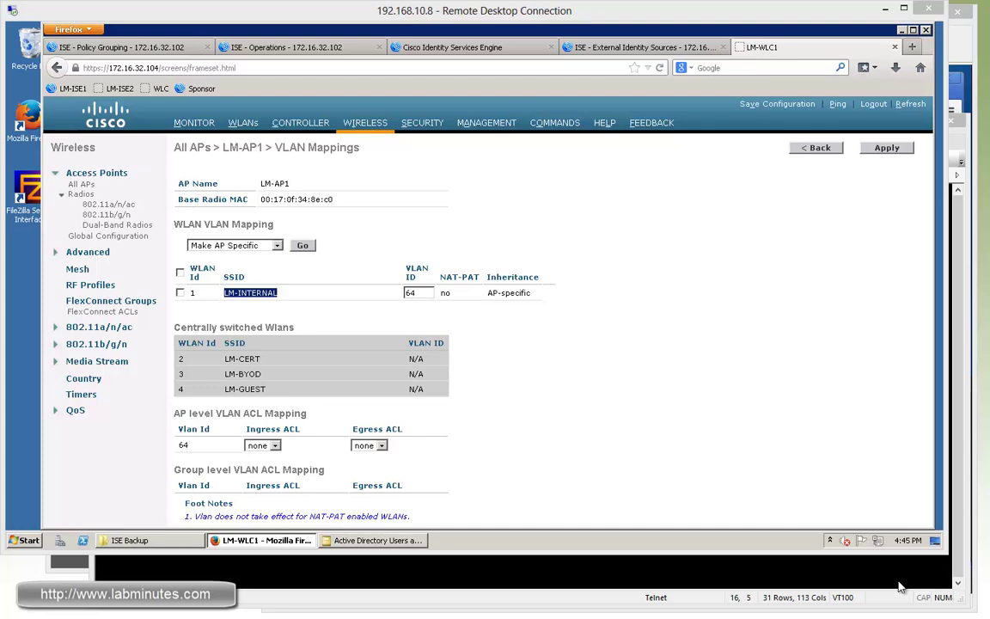
Step: Close the test VM's browser, then disconnect and reconnect it to the LM-INTERNAL wireless network
key(alt+Tab)
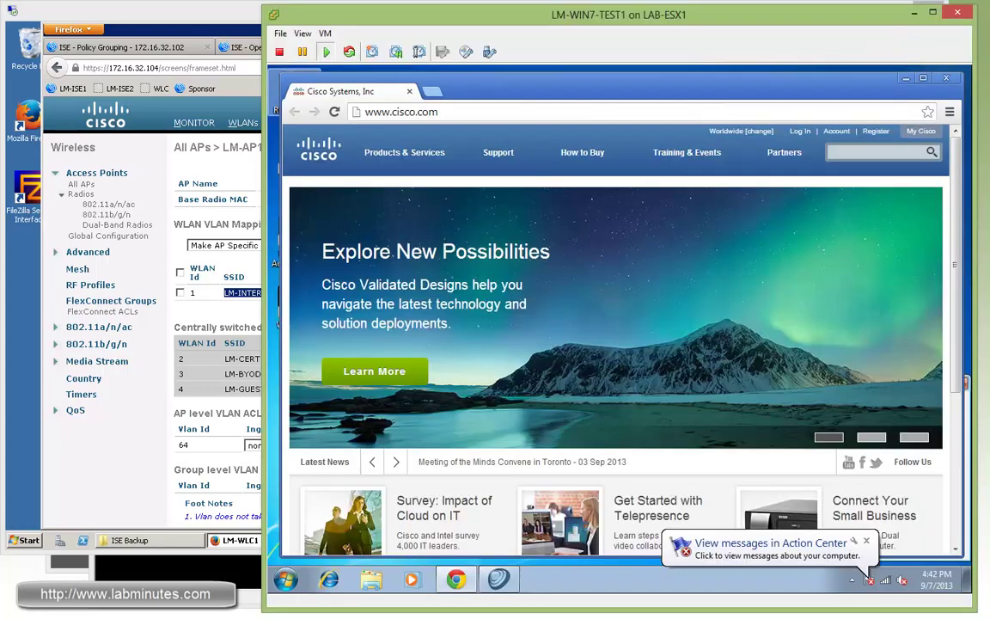
click(867, 543)
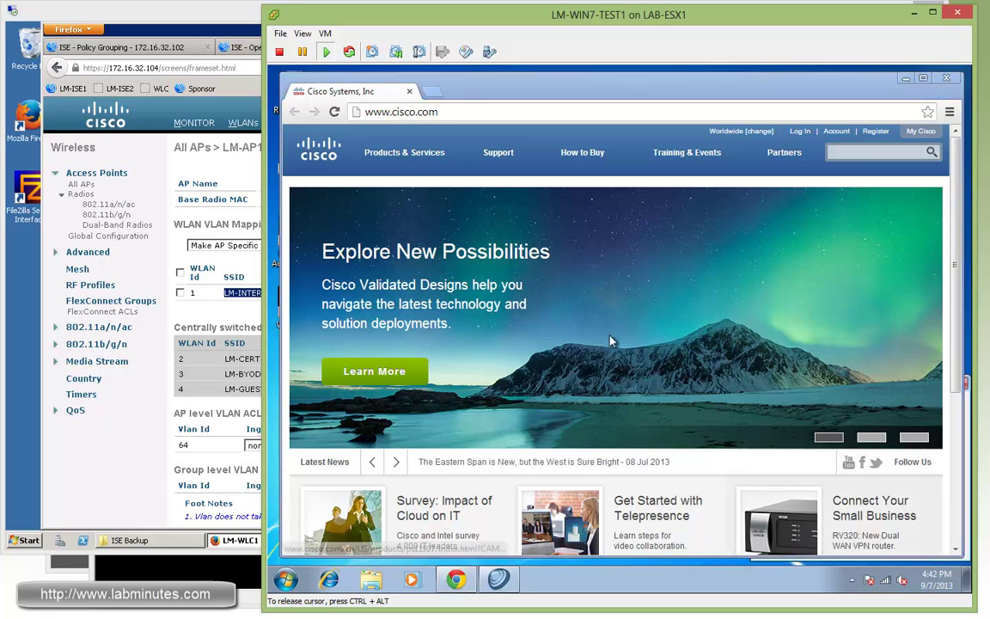
key(alt+F4)
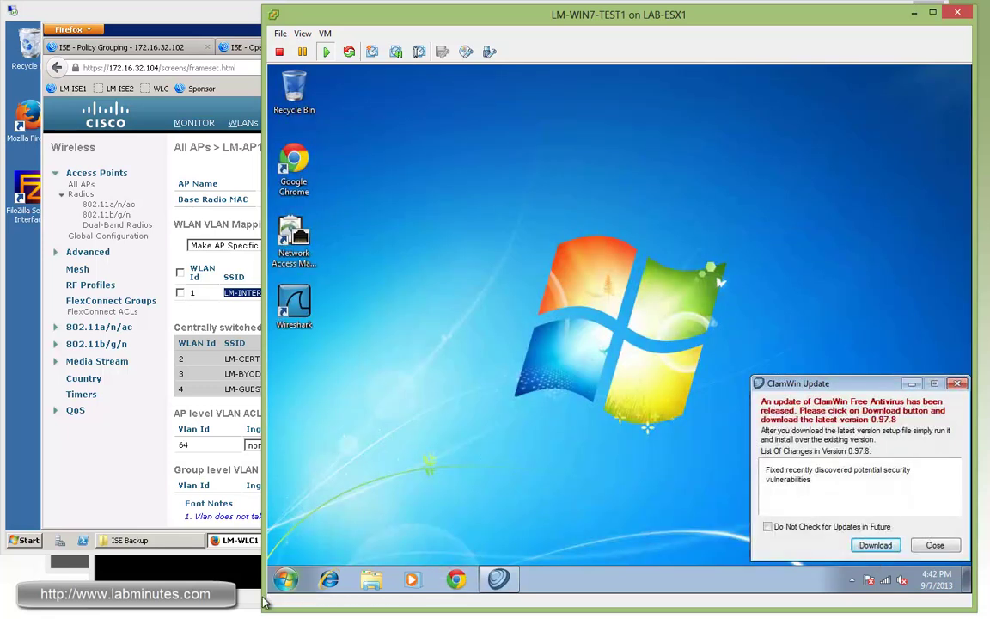
click(885, 579)
right_click(869, 385)
click(913, 392)
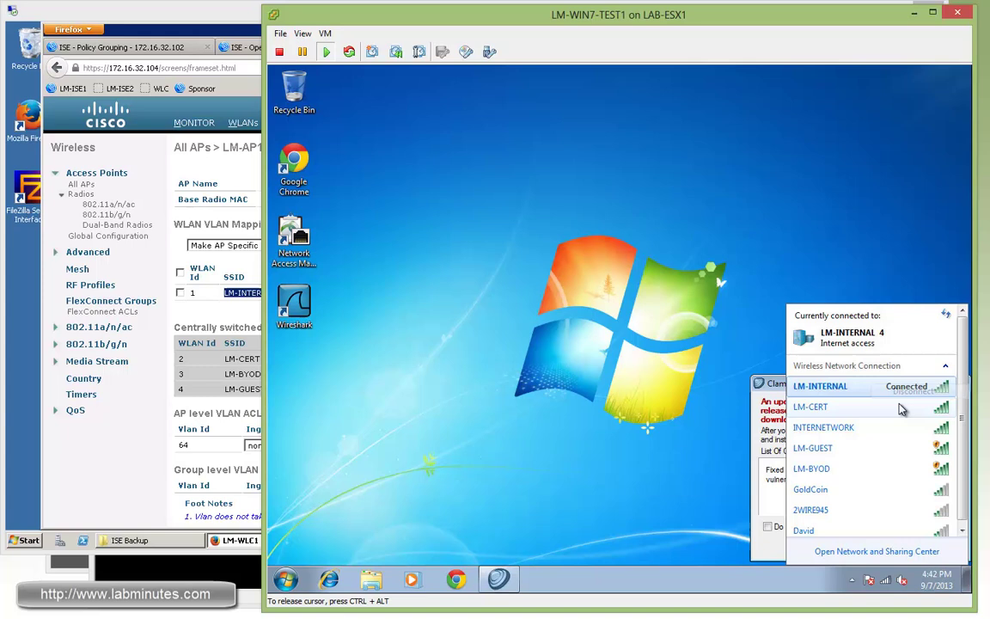
double_click(881, 389)
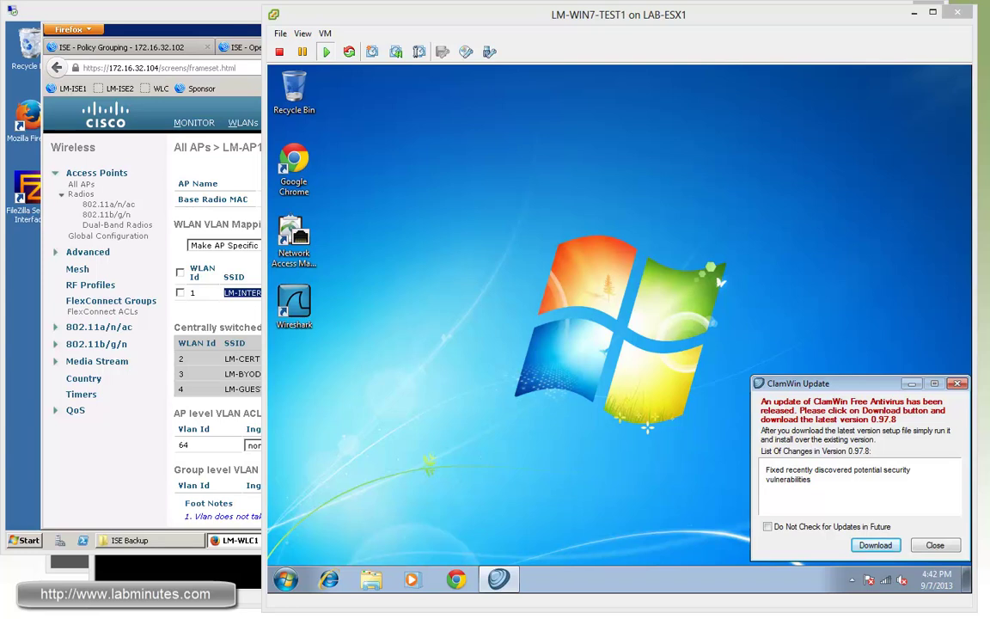
click(204, 23)
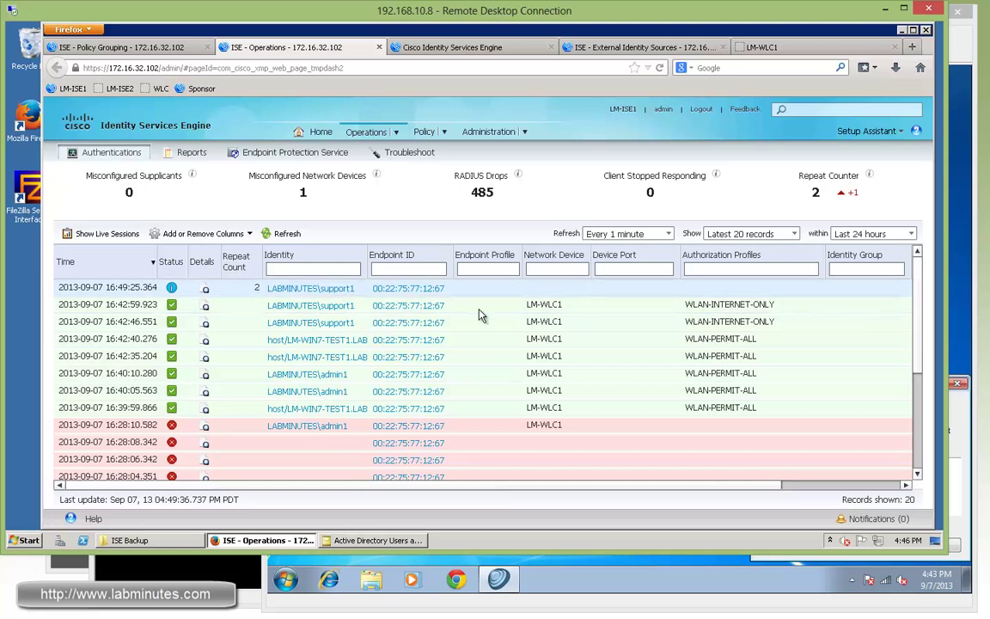
Step: Reload the controller page and open the support1 wireless client's details
click(760, 47)
right_click(764, 50)
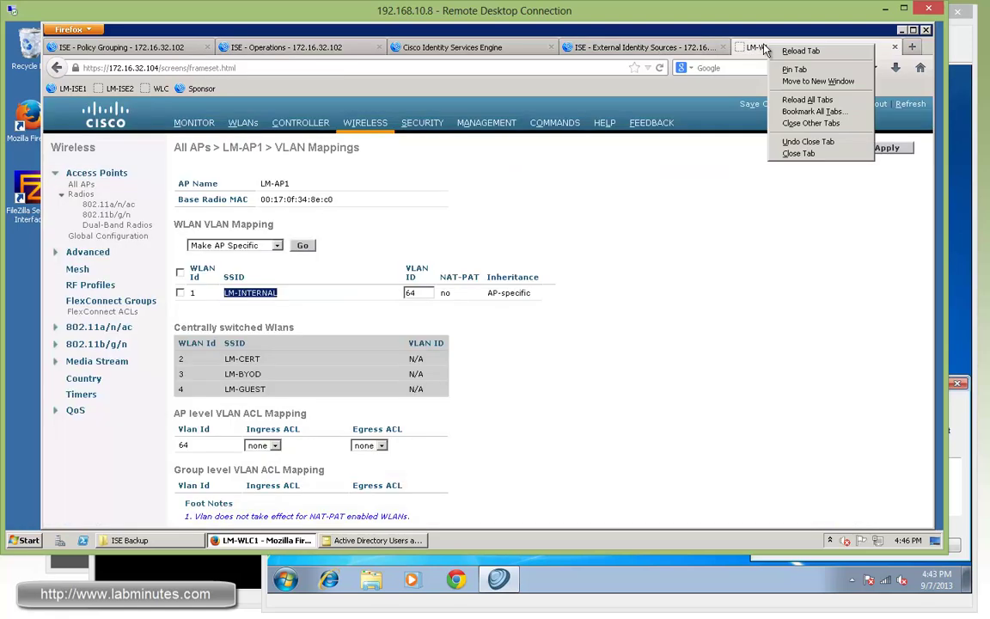
key(r)
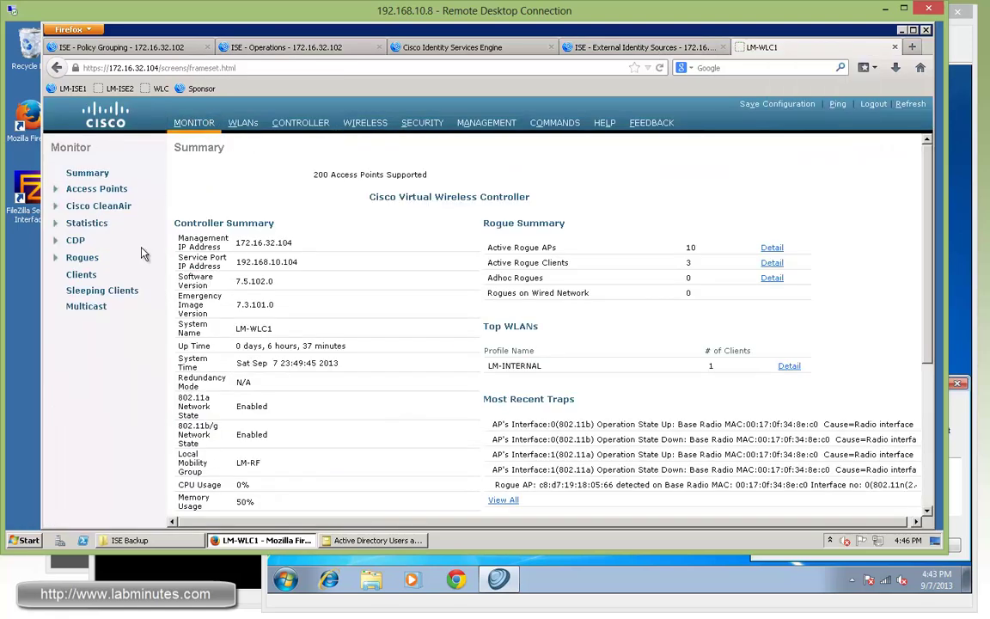
click(81, 275)
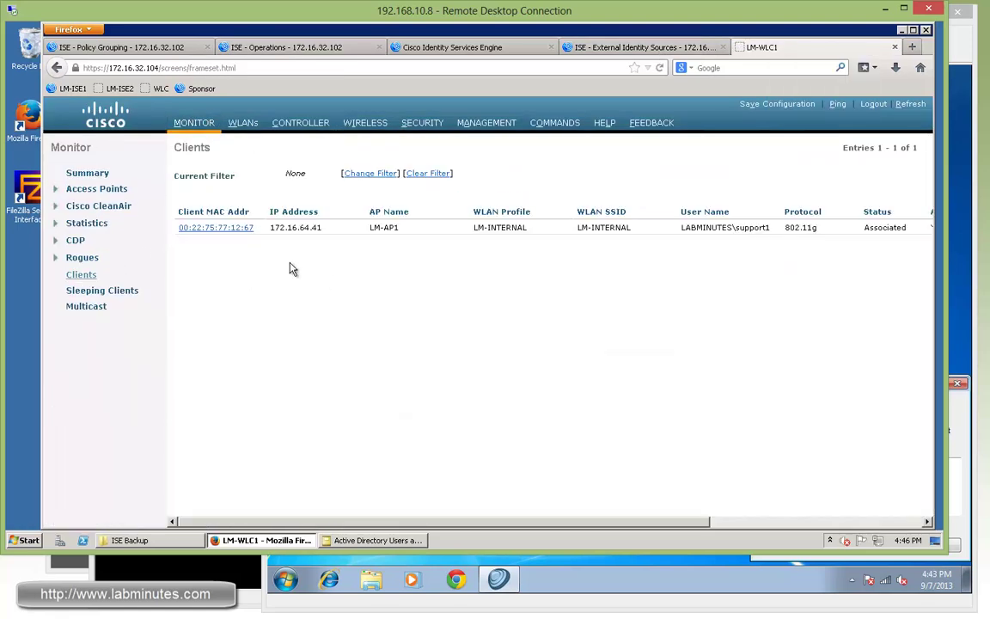
click(224, 229)
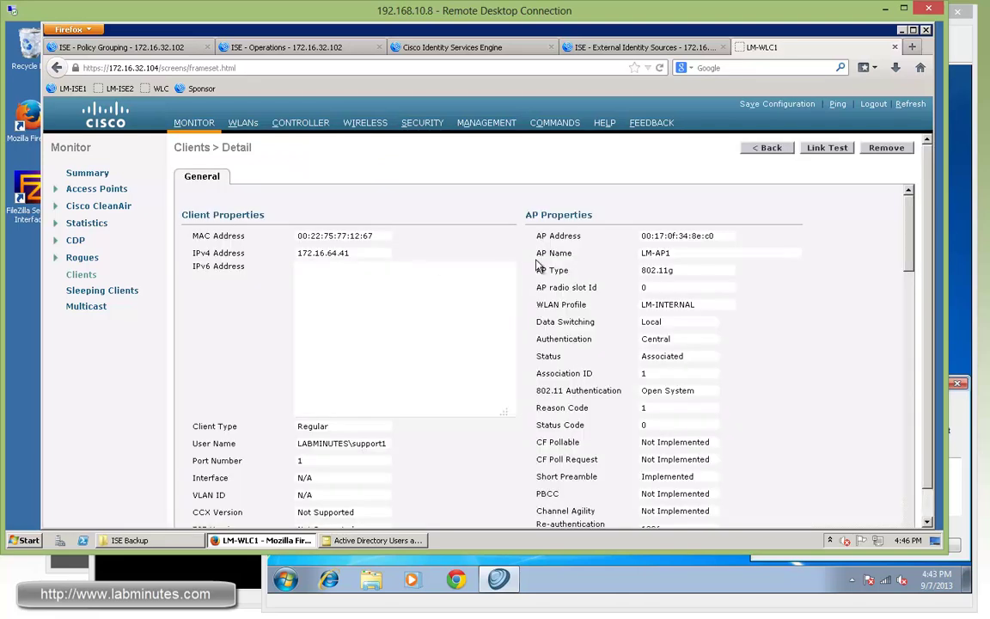
Step: Highlight the client's Local data switching, support1 user name, and AAA Override ACL value none
scroll(703, 296, down, 1)
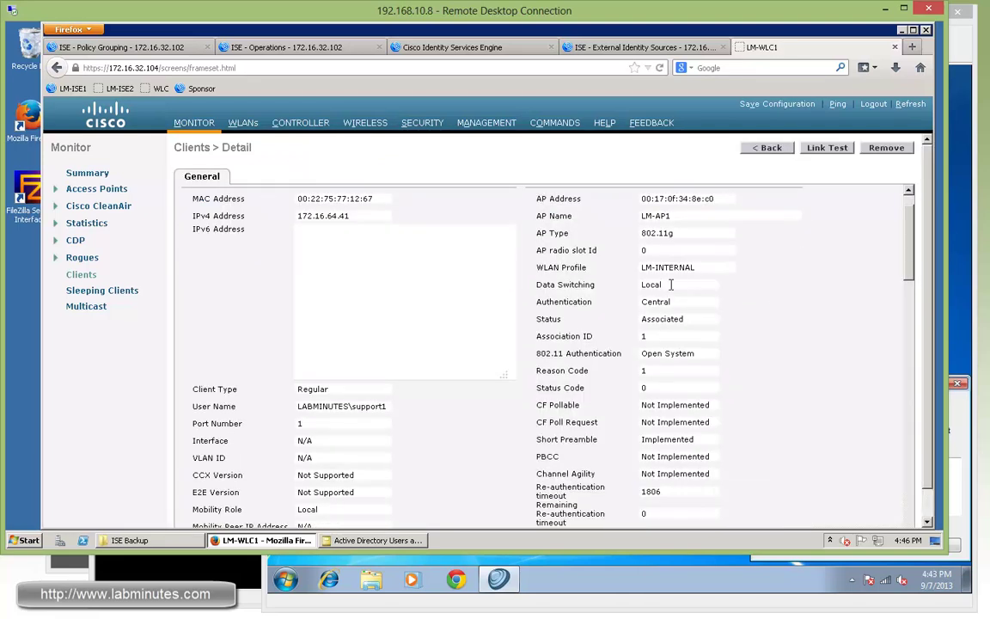
drag(679, 285, 619, 285)
mouse_move(625, 285)
mouse_down()
mouse_move(679, 285)
mouse_move(658, 305)
mouse_move(626, 301)
mouse_up()
scroll(754, 318, down, 4)
drag(388, 221, 343, 220)
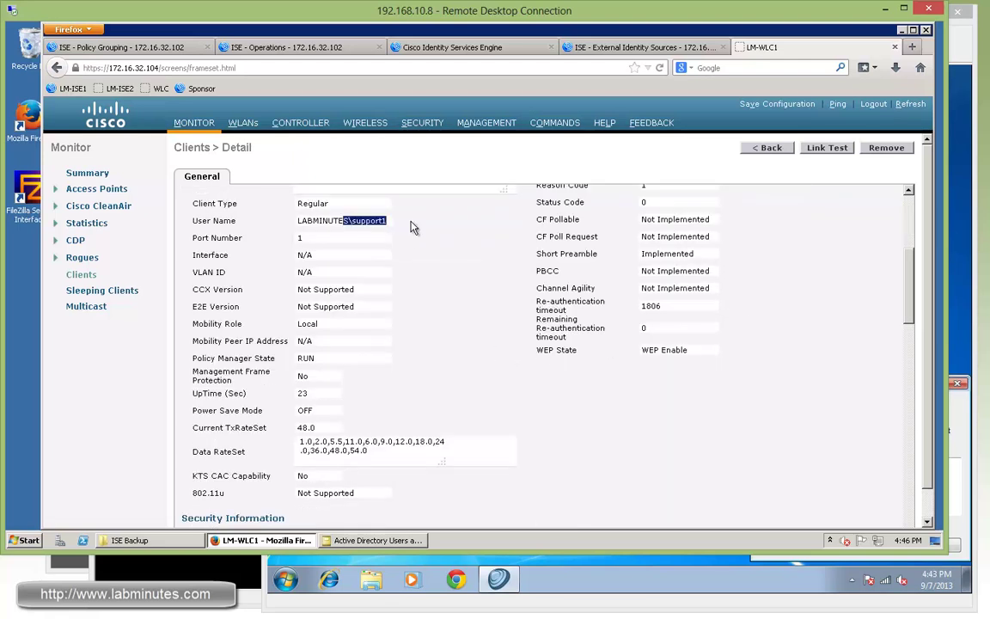
scroll(499, 325, down, 10)
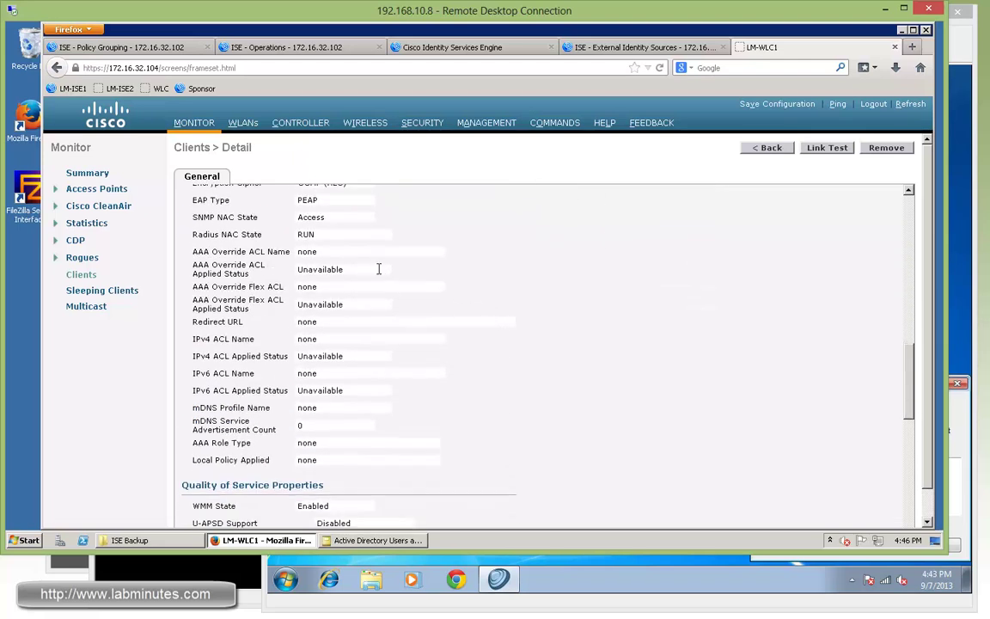
drag(323, 251, 295, 252)
Step: In the test VM's browser, load the 172.16.32.40 web server page
key(alt+Tab)
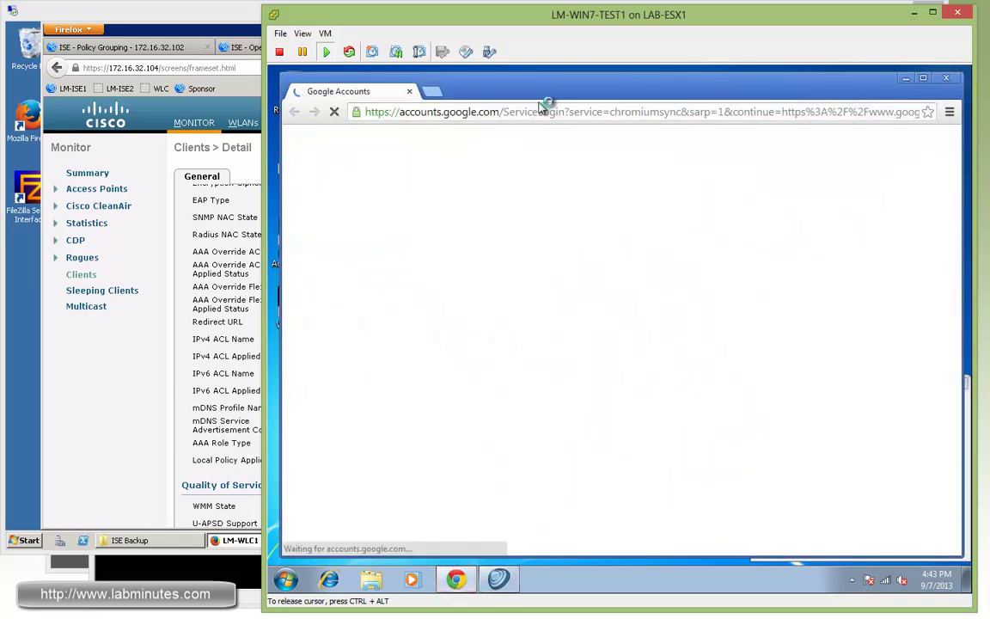
click(526, 114)
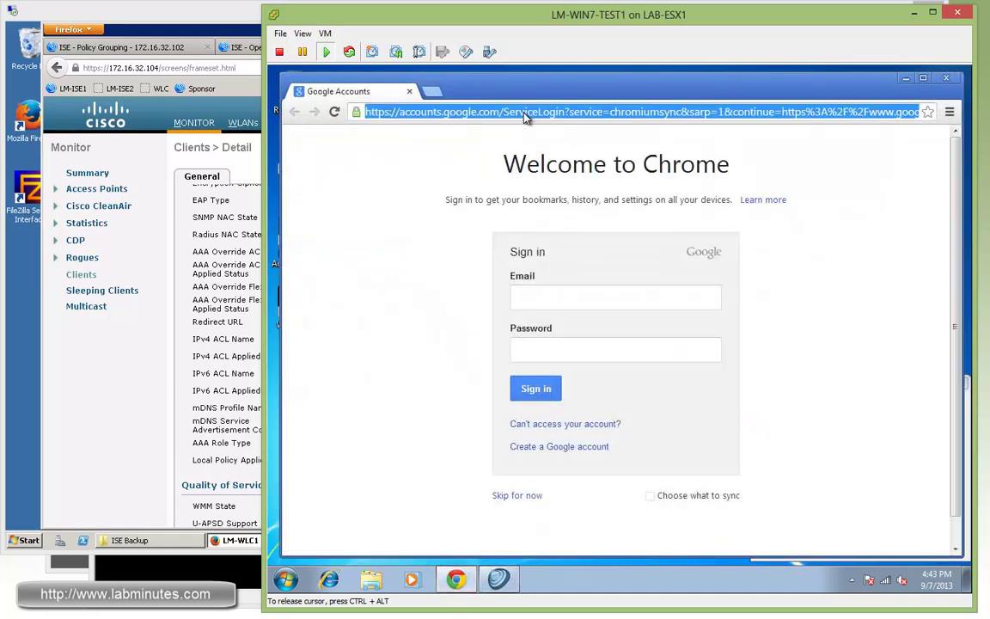
text(172.16.)
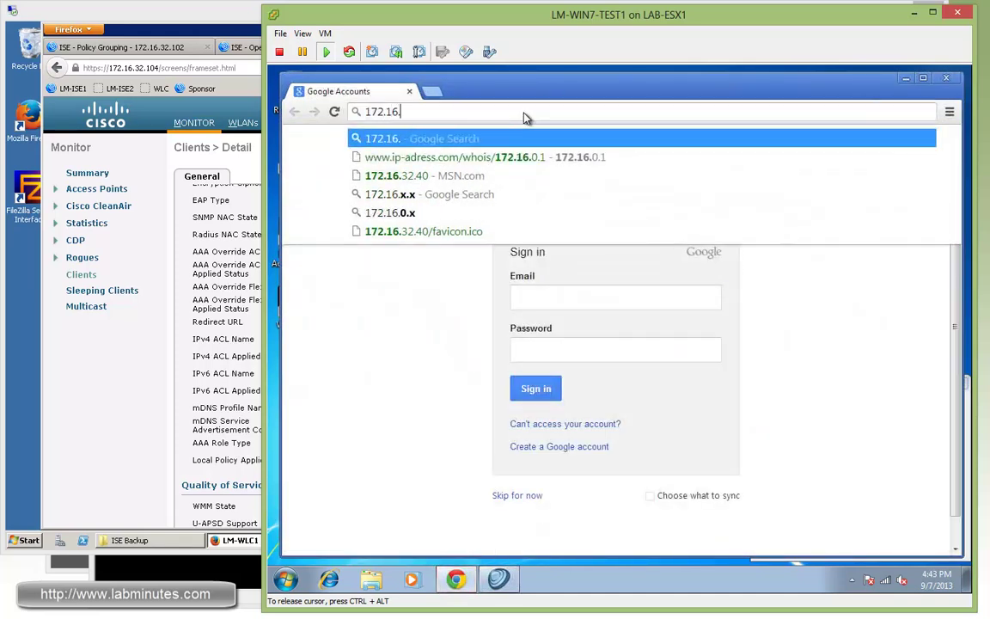
text(32.40)
key(Return)
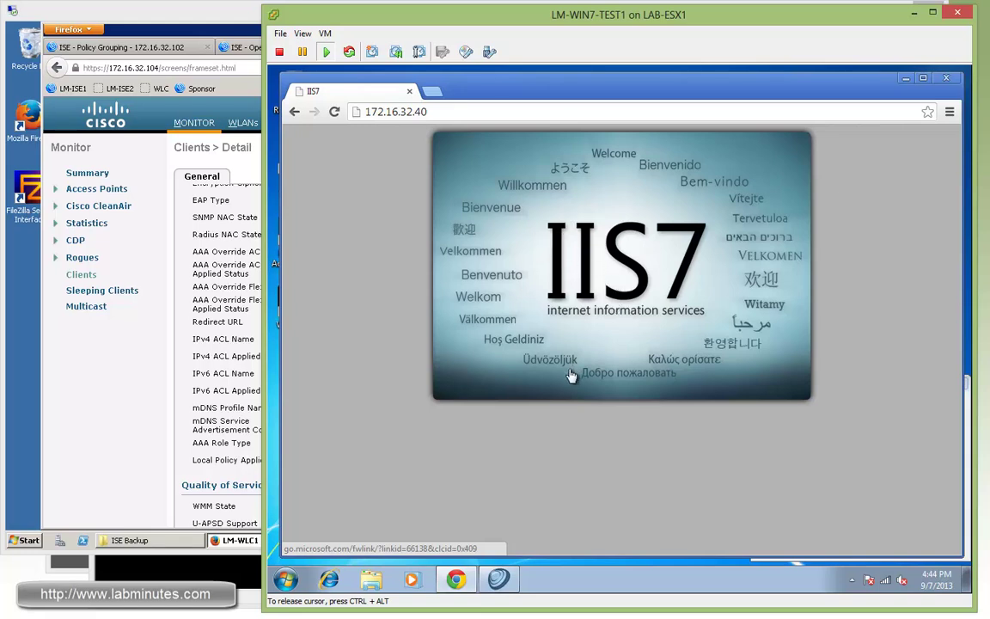
Step: Browse to cisco.com, go back to the IIS7 page, and bring the Cisco BYOD guide into view
drag(427, 112, 384, 112)
click(464, 112)
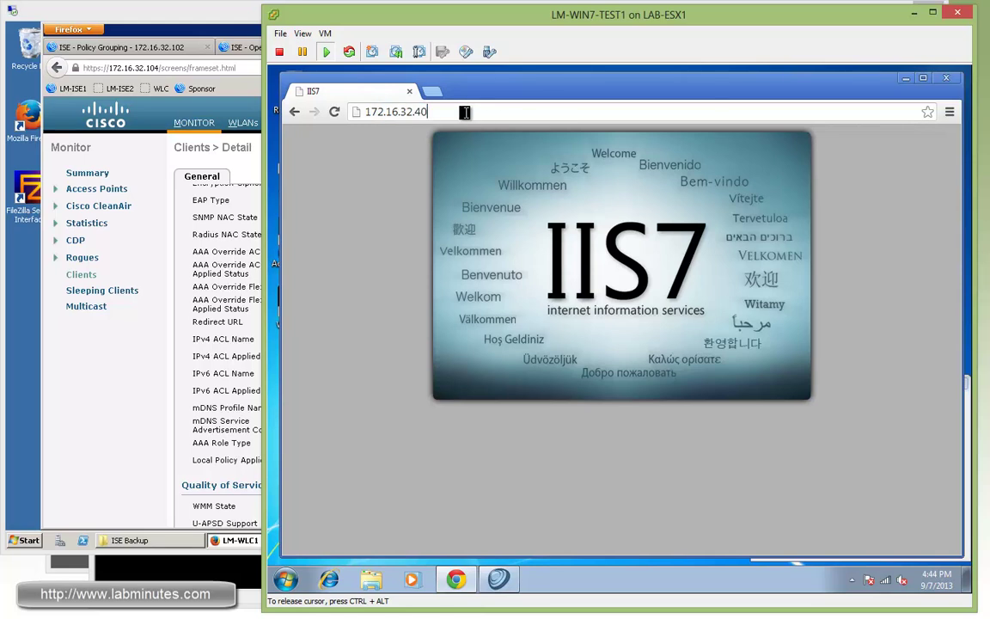
triple_click(365, 112)
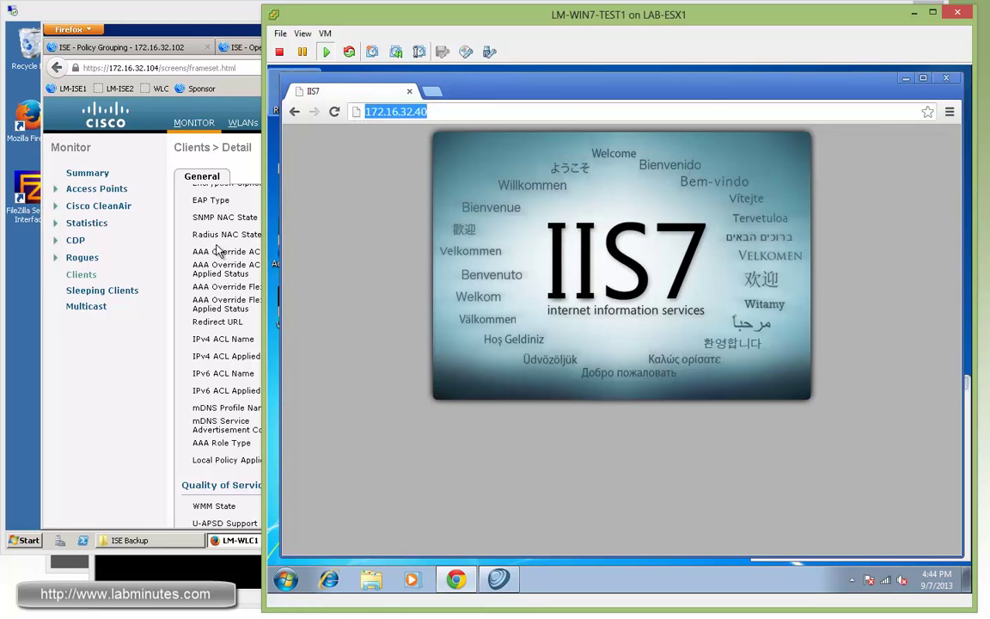
click(463, 113)
drag(366, 112, 434, 111)
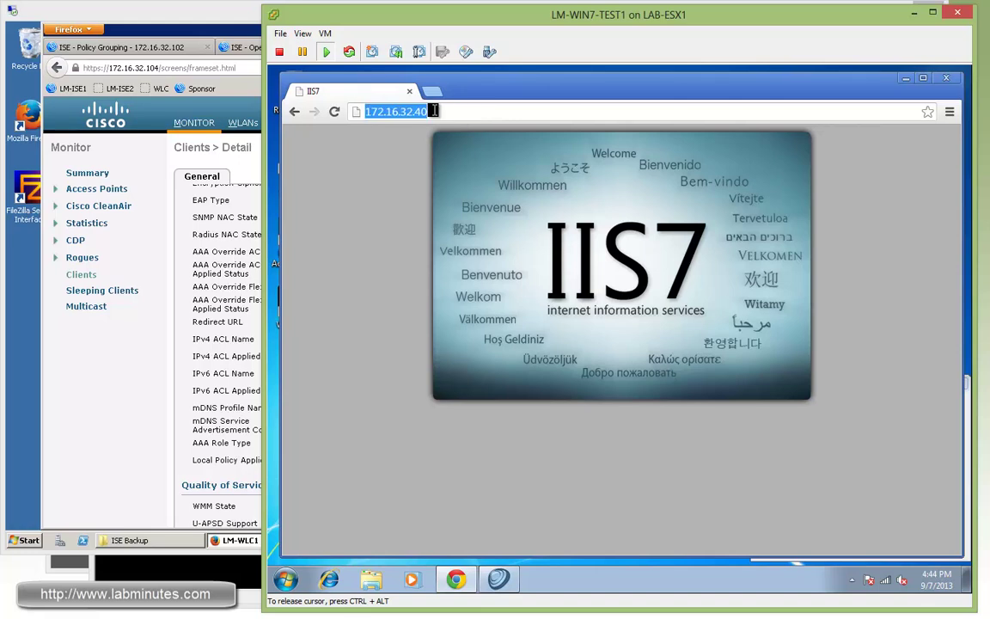
text(cisco.com)
key(Return)
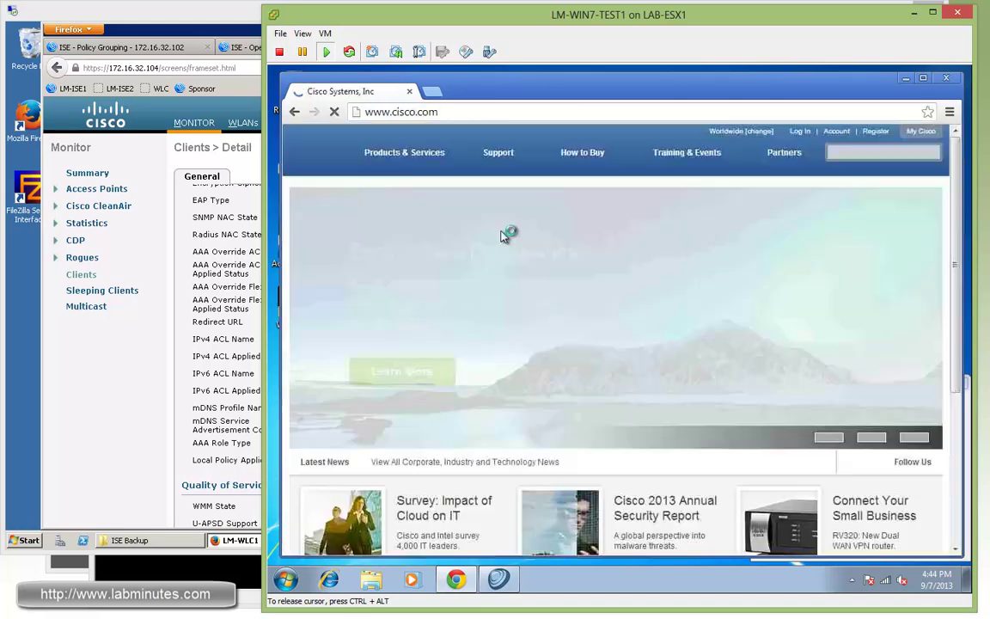
click(295, 112)
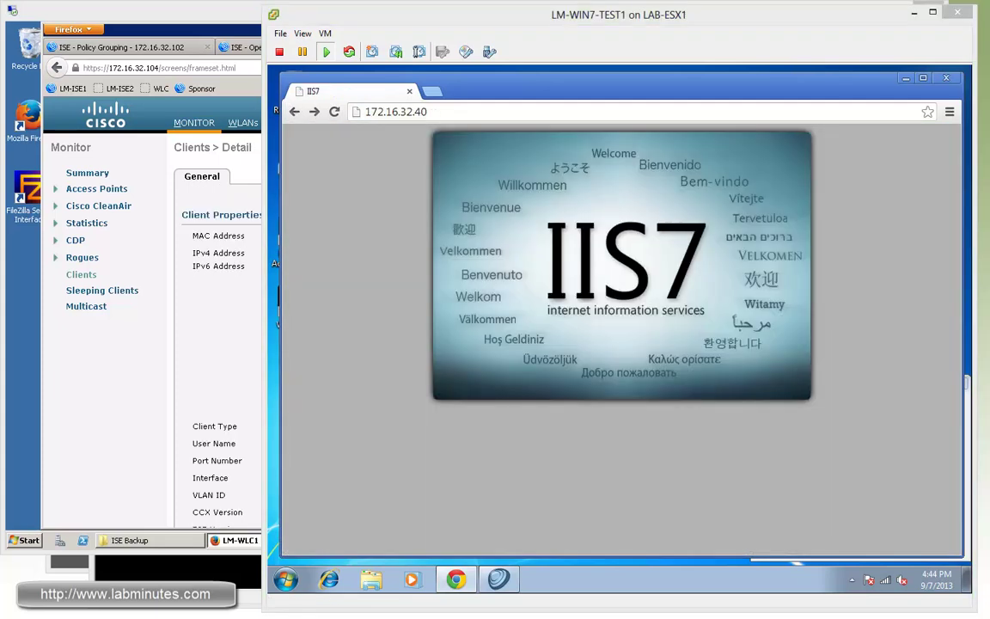
drag(989, 94, 701, 92)
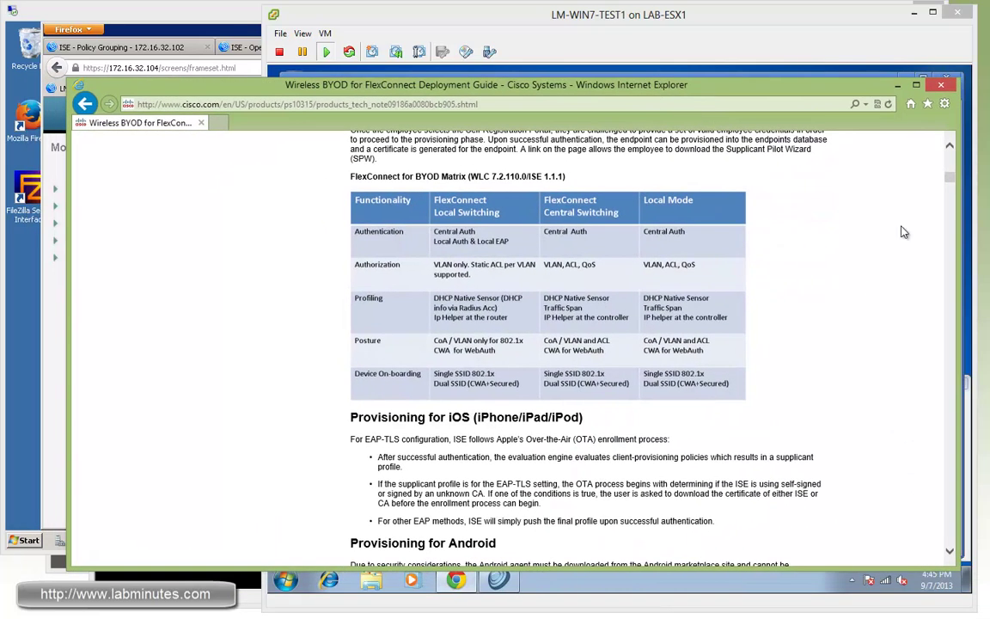
scroll(851, 156, up, 10)
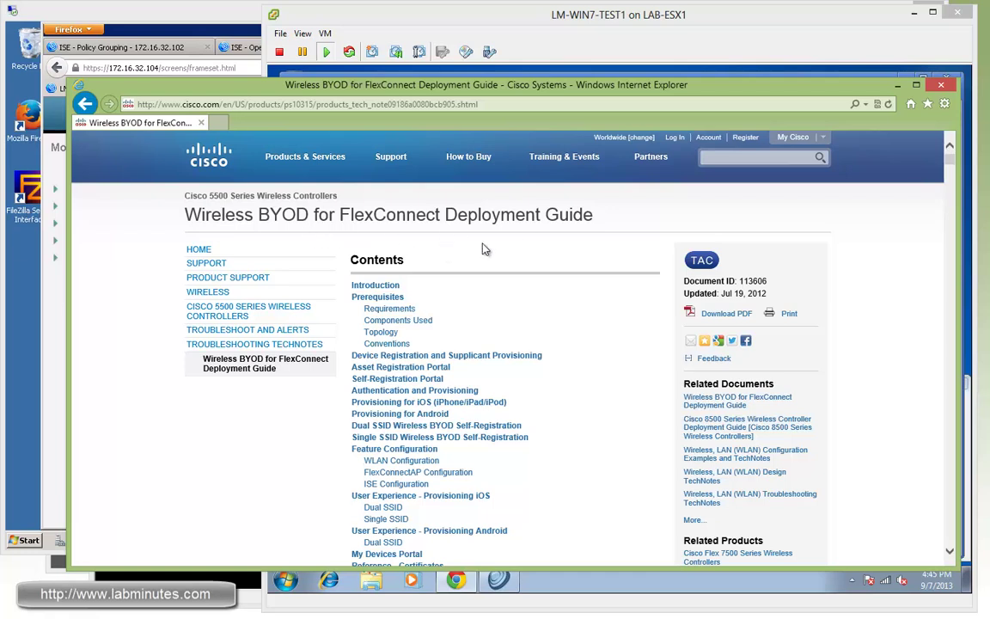
scroll(902, 314, down, 10)
scroll(901, 313, down, 10)
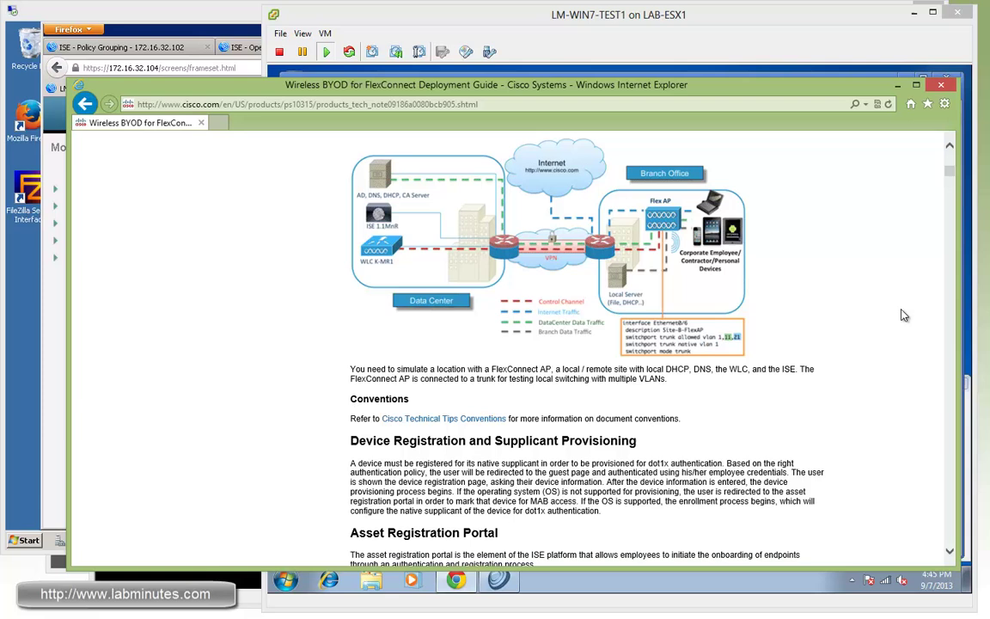
scroll(902, 313, up, 3)
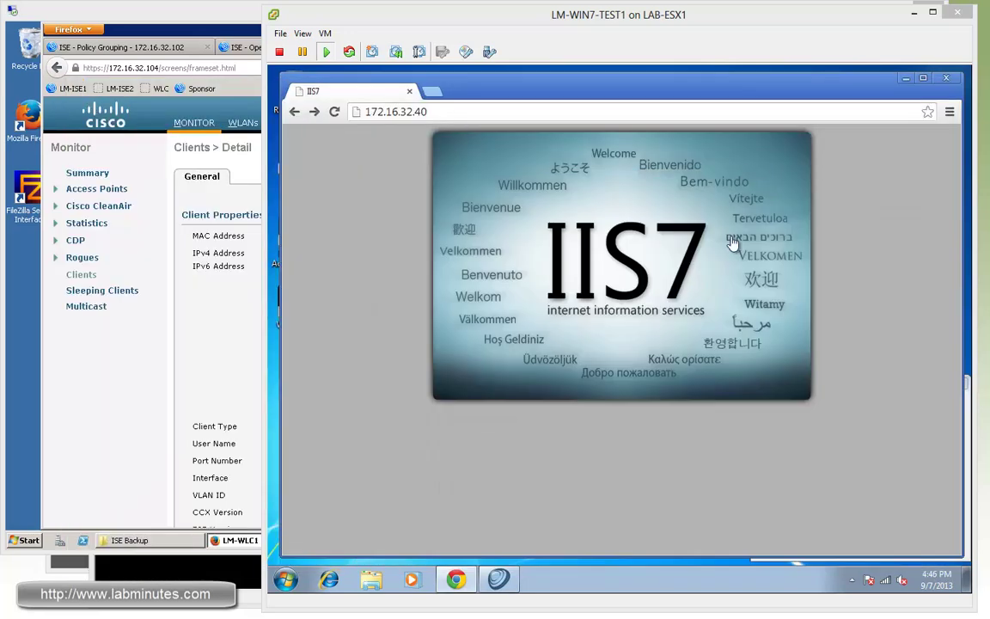
Step: Glance at support1's client details and the lab network diagram, then open Controller General settings
key(alt+Tab)
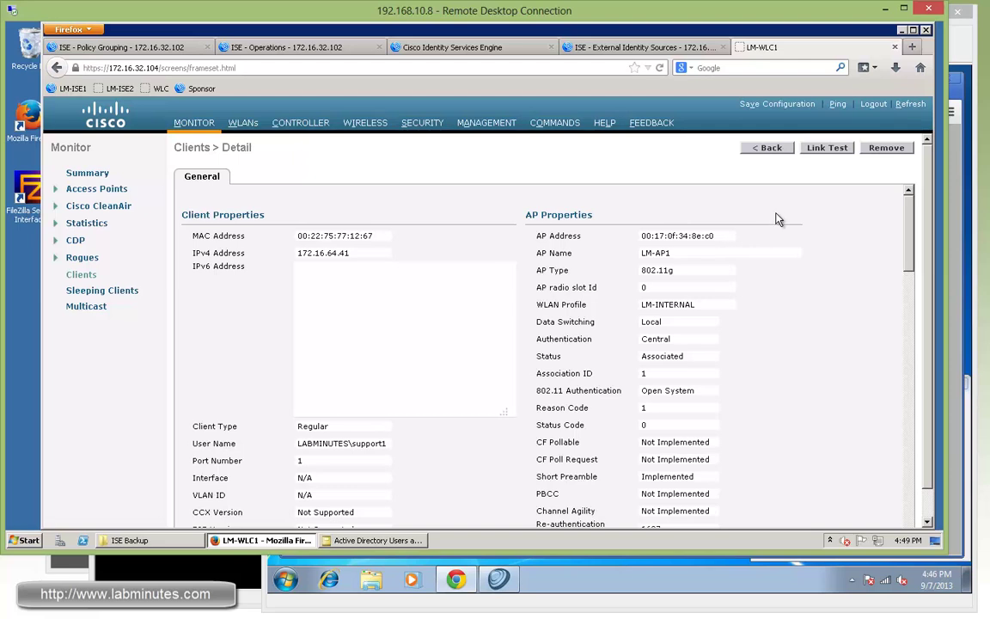
key(alt+Tab)
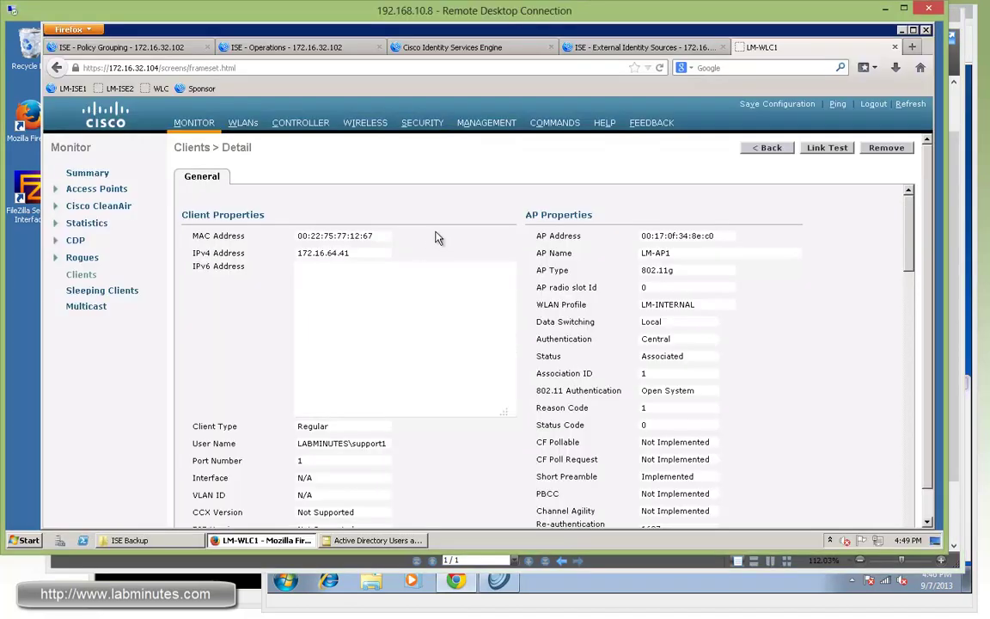
click(280, 122)
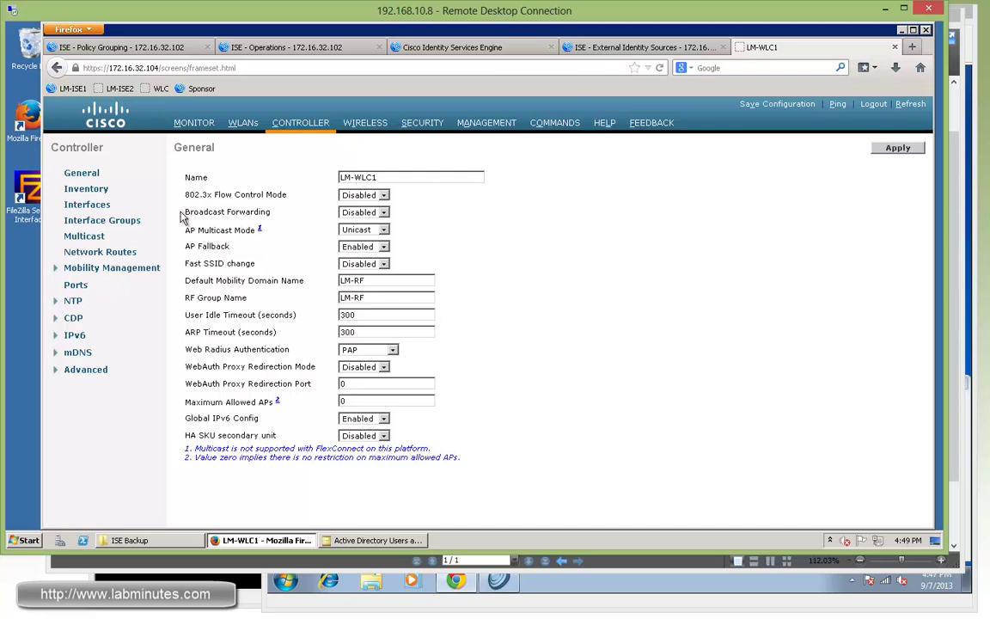
Step: Create a new controller interface named vlan65 with VLAN Id 65
click(85, 204)
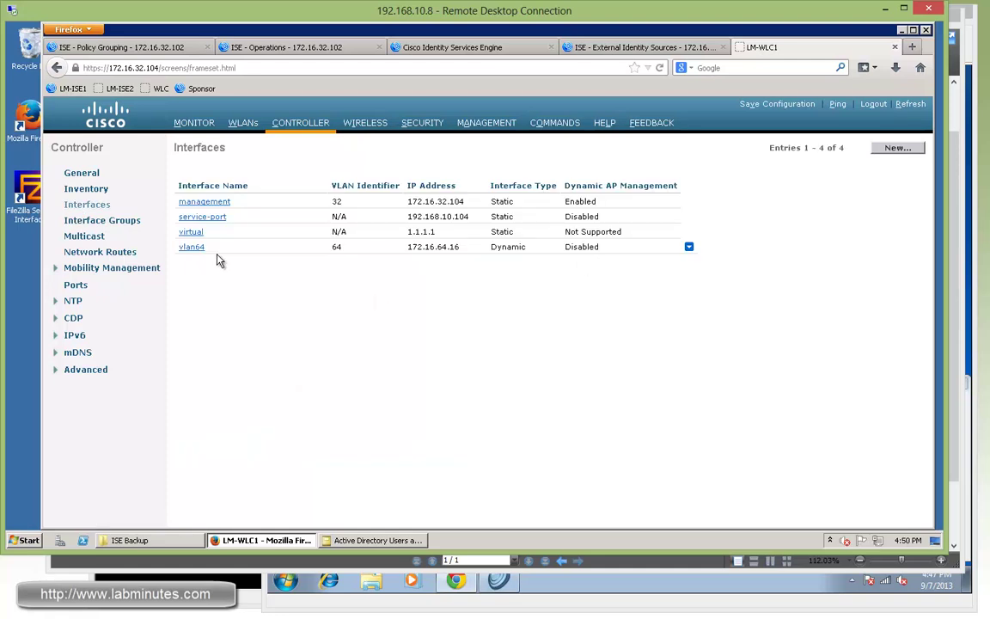
click(894, 149)
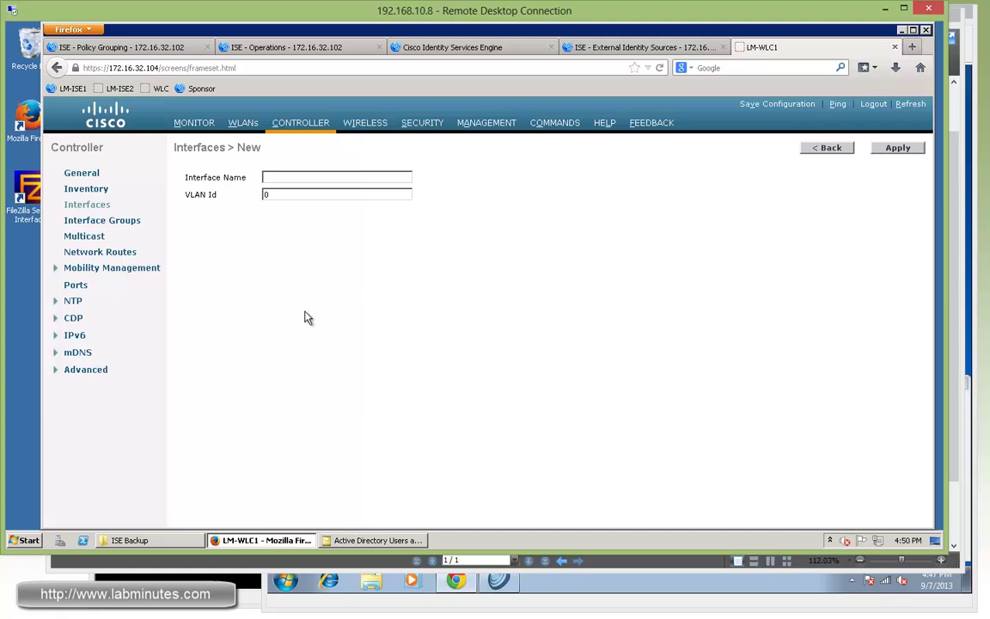
click(293, 177)
text(v)
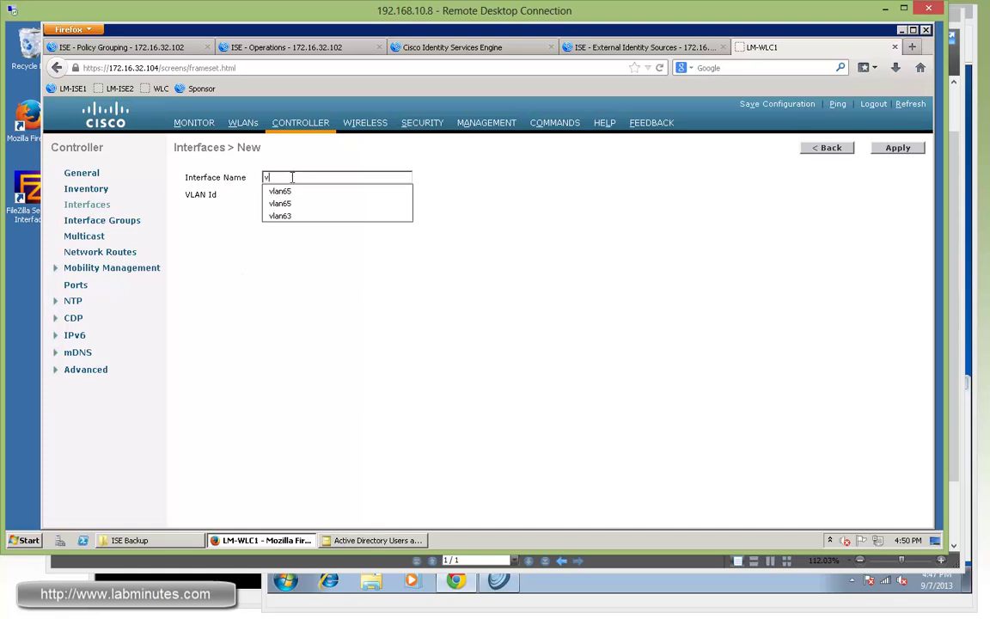
text(lan65)
key(Tab)
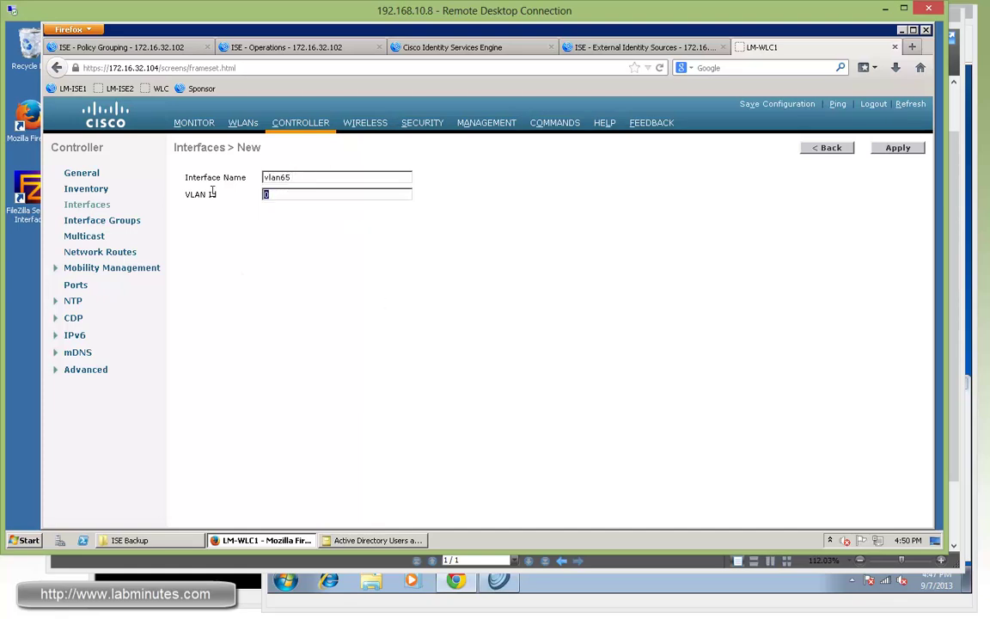
text(65)
key(Return)
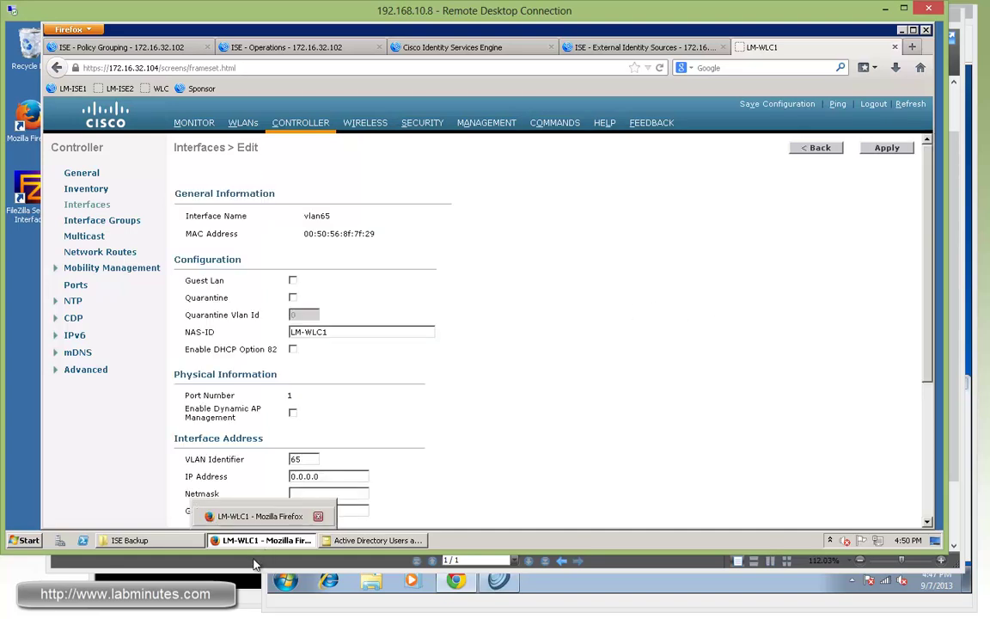
Step: Give vlan65 IP 172.16.65.16/255.255.255.0, gateway 172.16.65.1, DHCP server 172.16.32.102, and apply
key(alt+Tab)
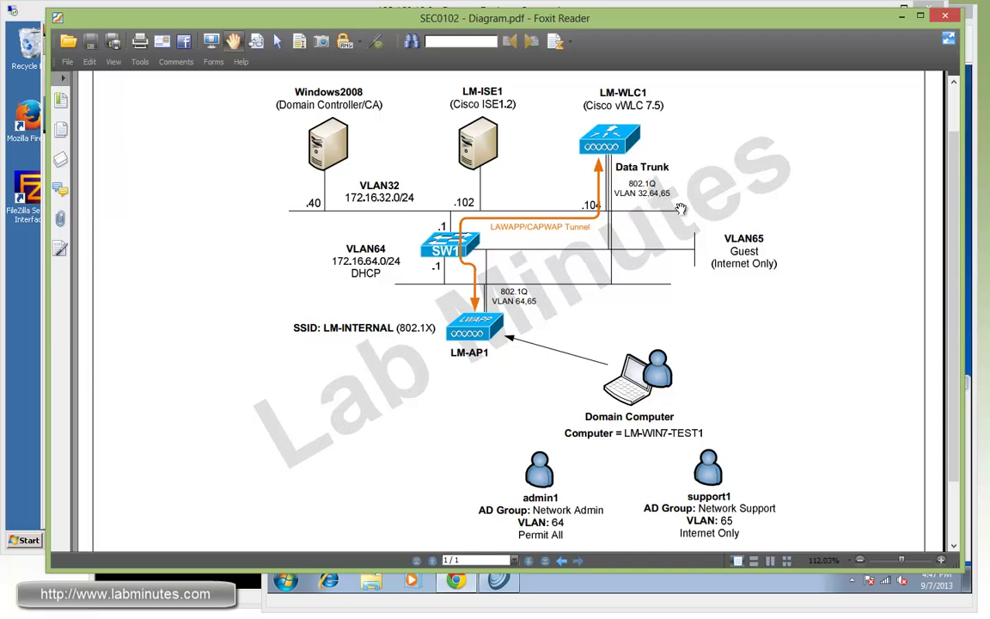
click(39, 15)
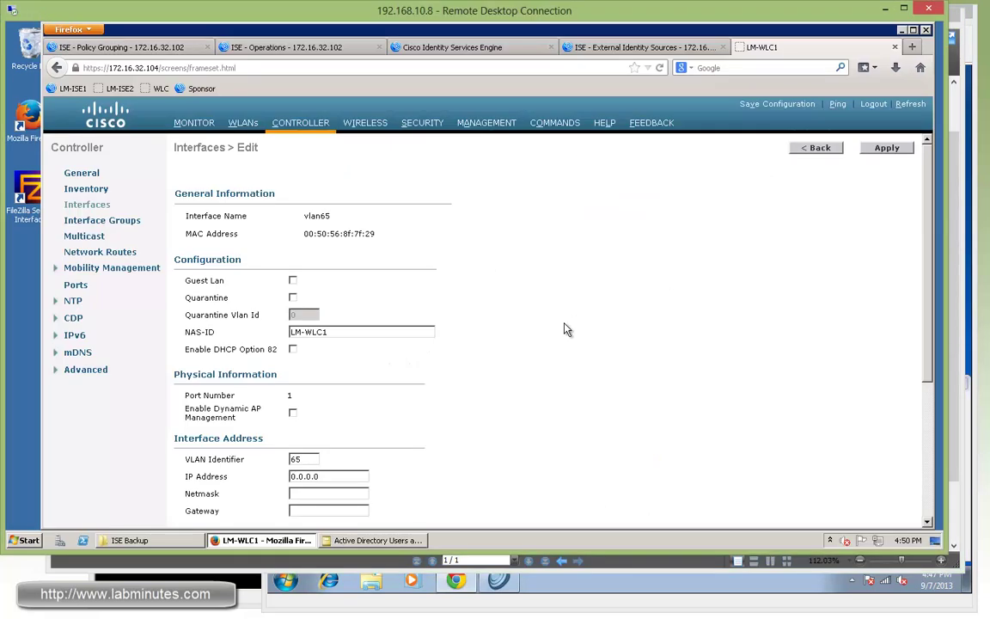
scroll(412, 327, down, 3)
drag(319, 320, 260, 322)
text(17)
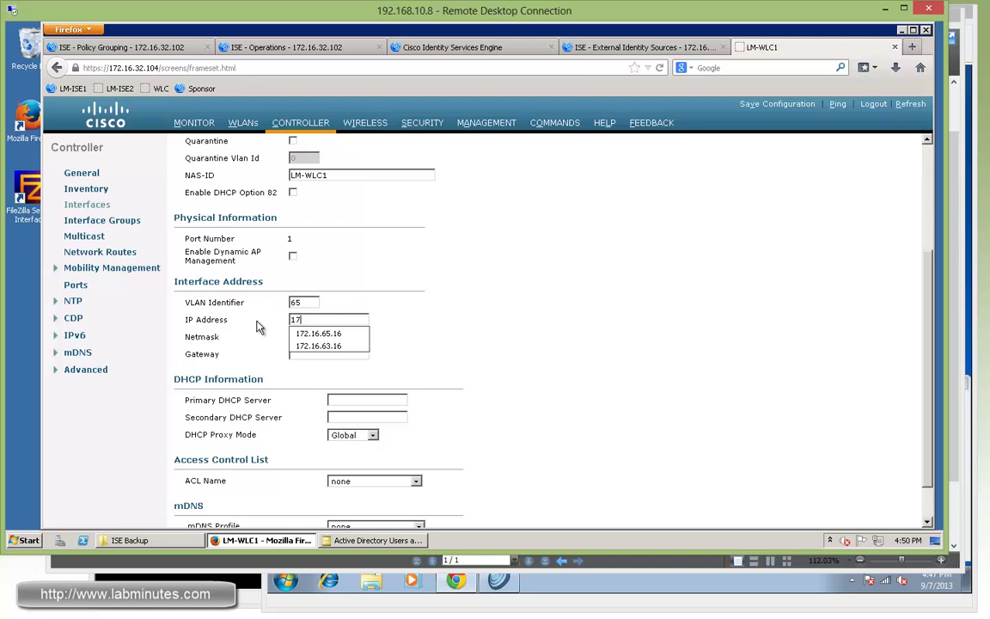
text(2.16.65.16)
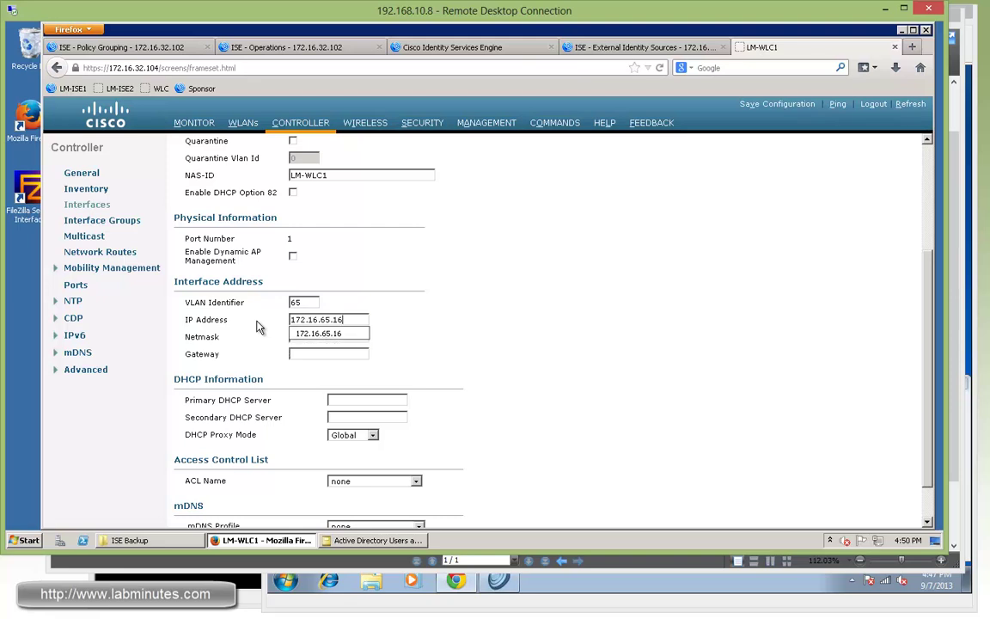
key(Tab)
text(255.255.255.0)
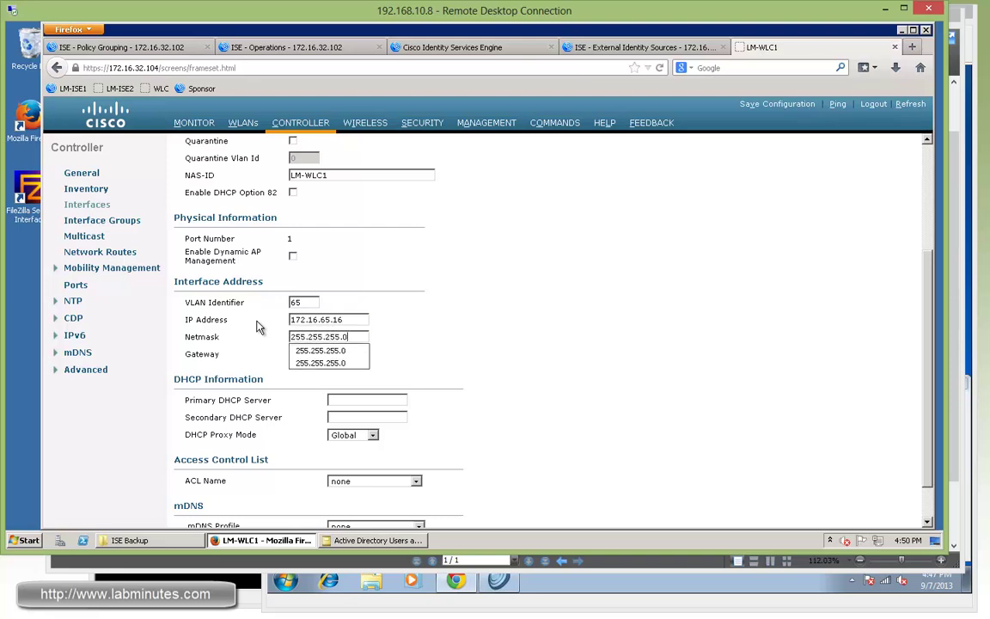
key(Tab)
text(172.)
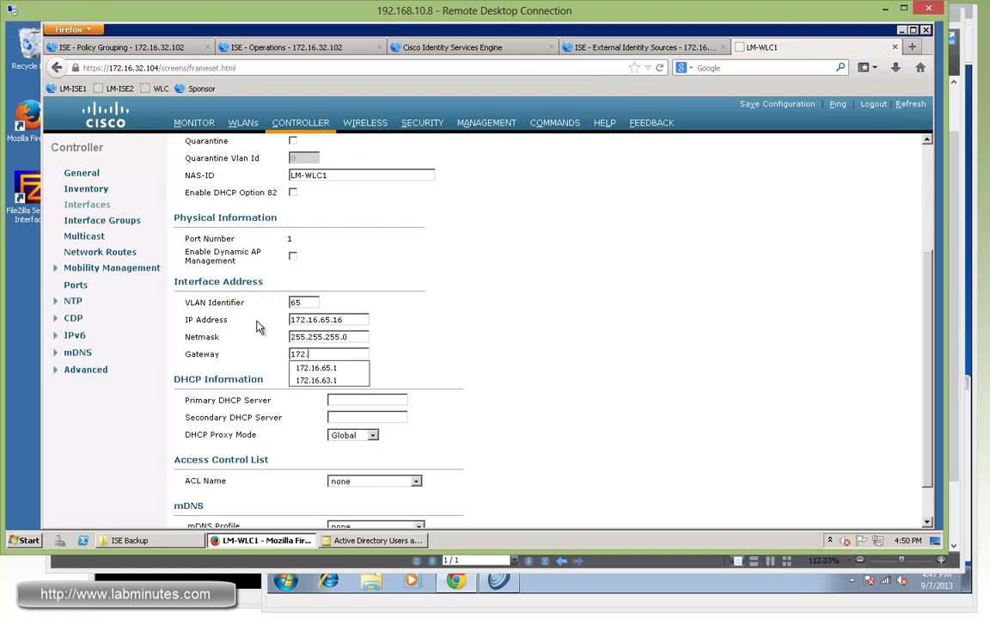
text(16.65.1)
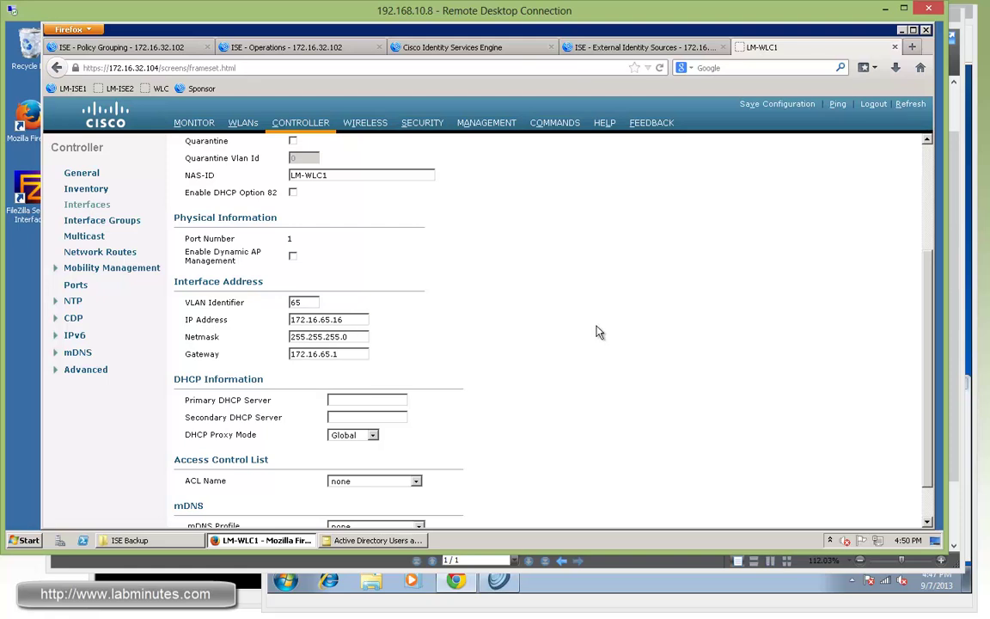
click(379, 401)
text(172.16.32.102)
scroll(528, 367, up, 4)
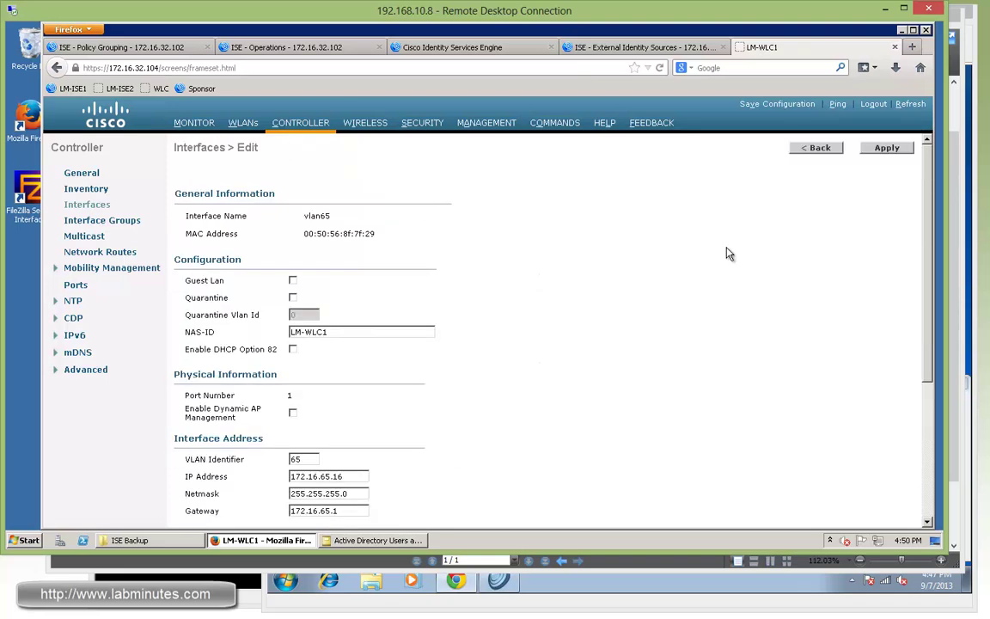
click(887, 148)
Step: Accept the WLAN warning and create a FlexConnect ACL named FLEX-PERMIT-ALL
key(Return)
click(367, 125)
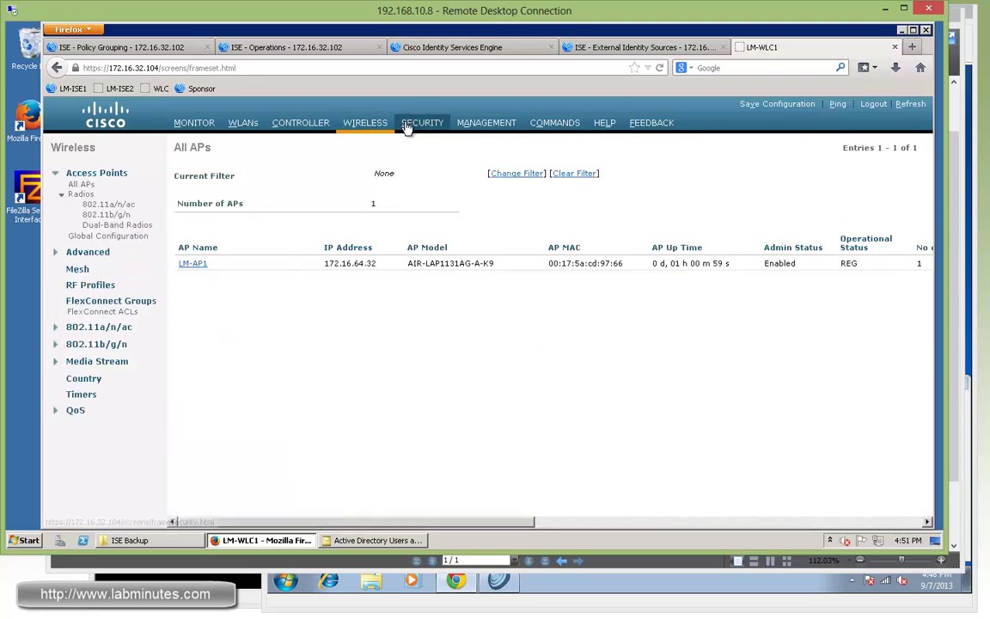
click(98, 312)
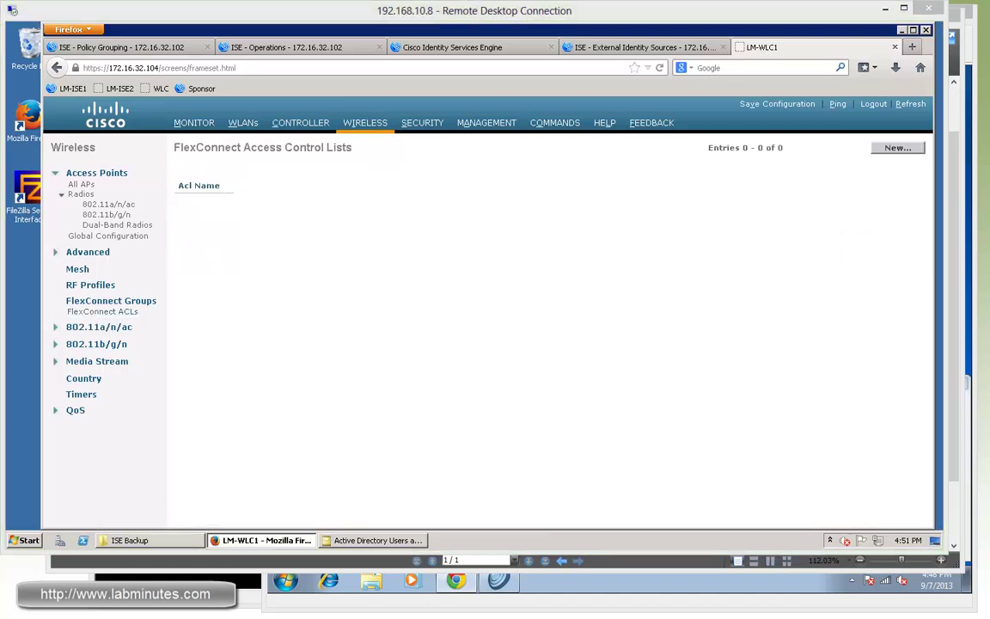
click(897, 149)
click(330, 185)
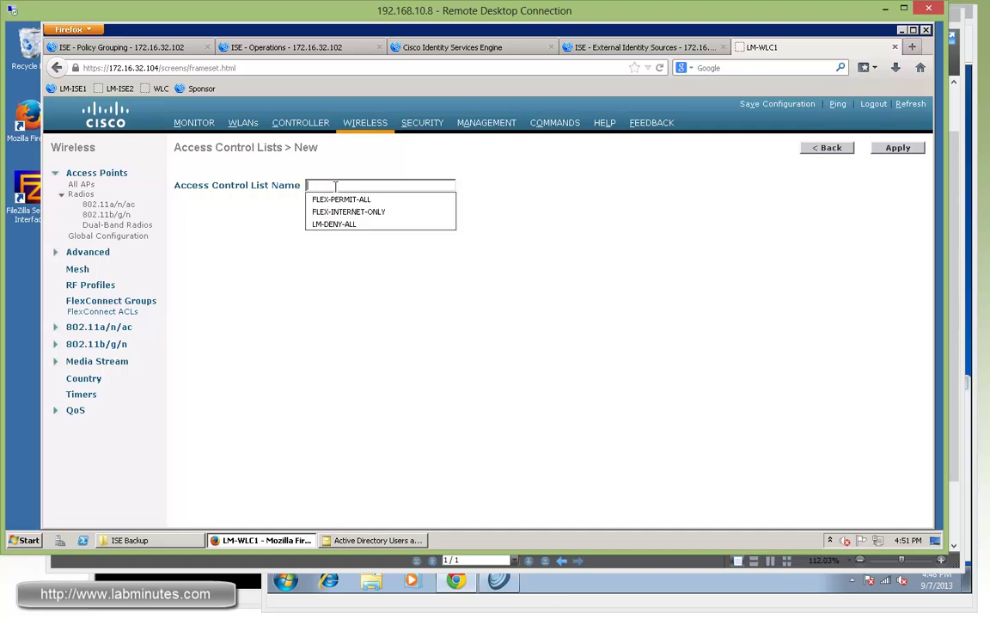
text(FL)
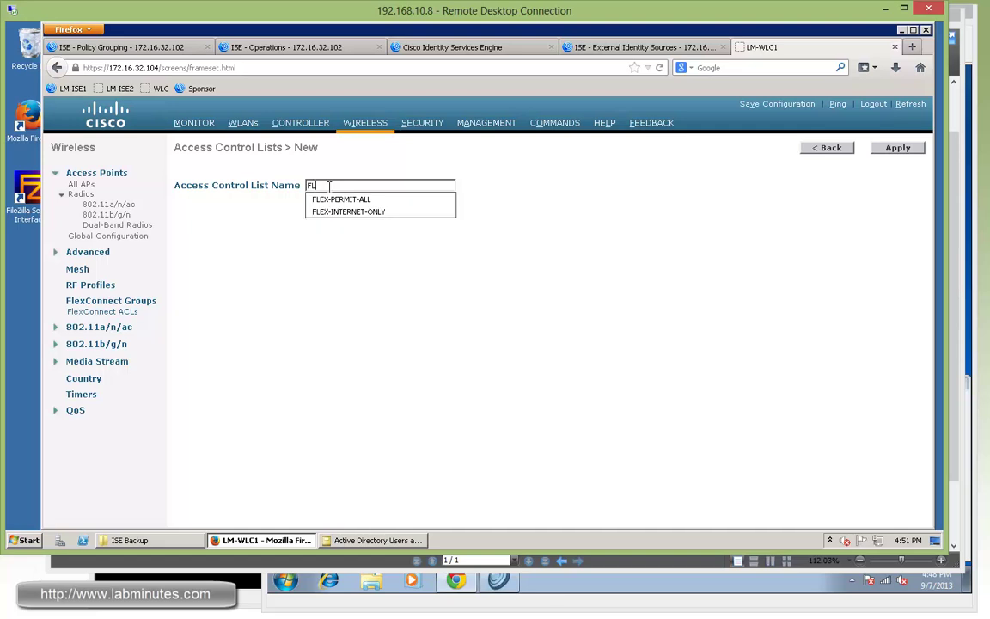
text(EX-PERMIT-ALL)
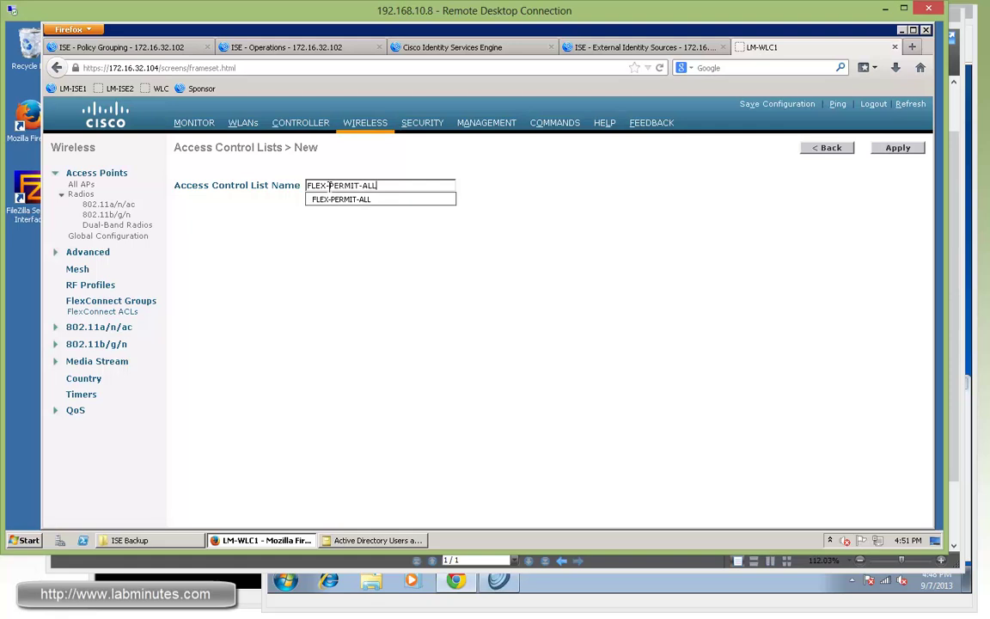
key(Return)
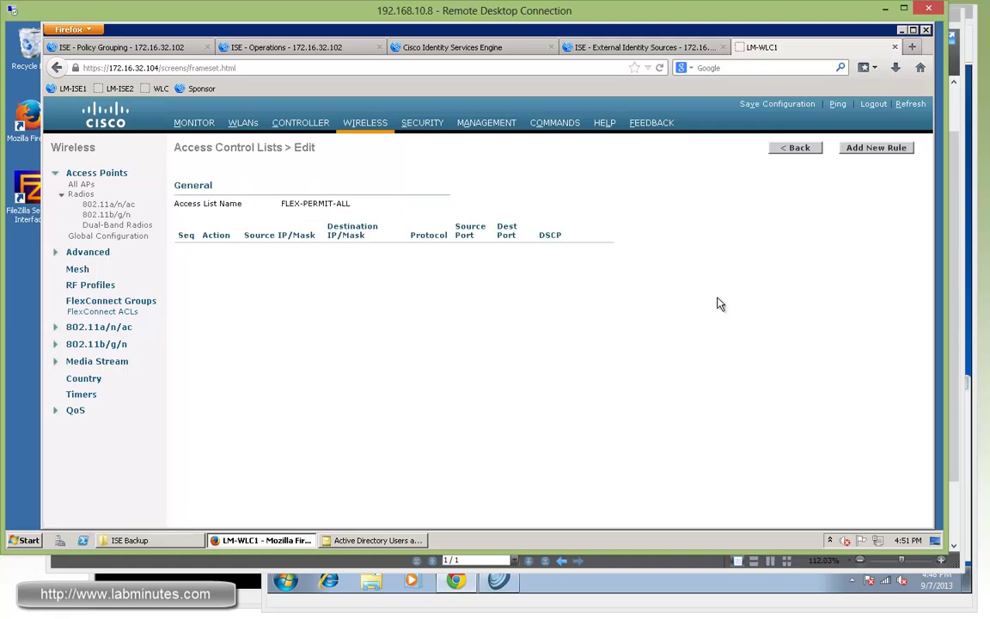
Step: Add rule 1 with action Permit to FLEX-PERMIT-ALL and apply it
click(874, 148)
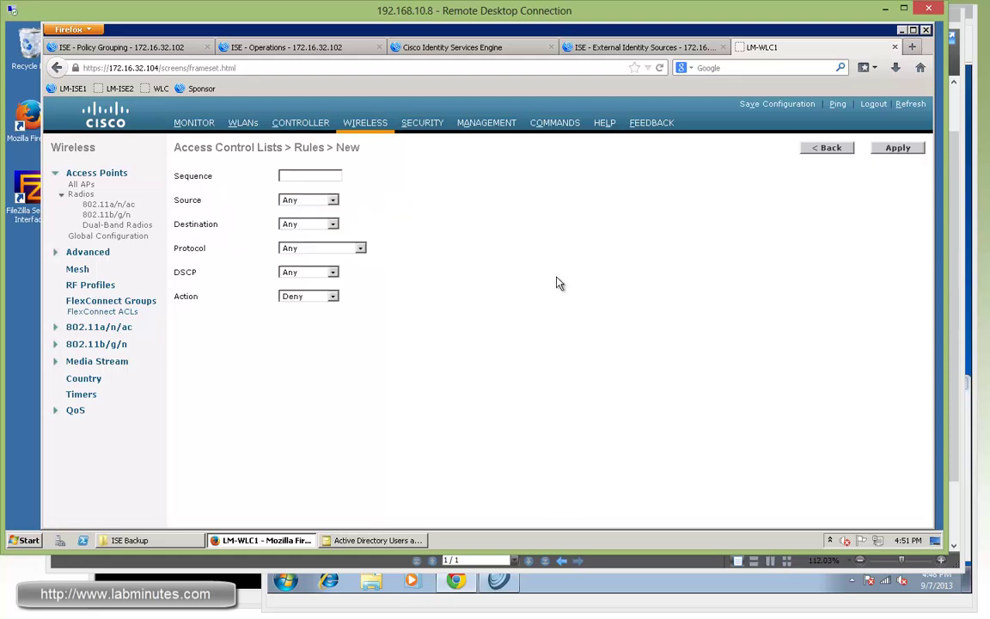
click(313, 176)
text(1)
click(303, 199)
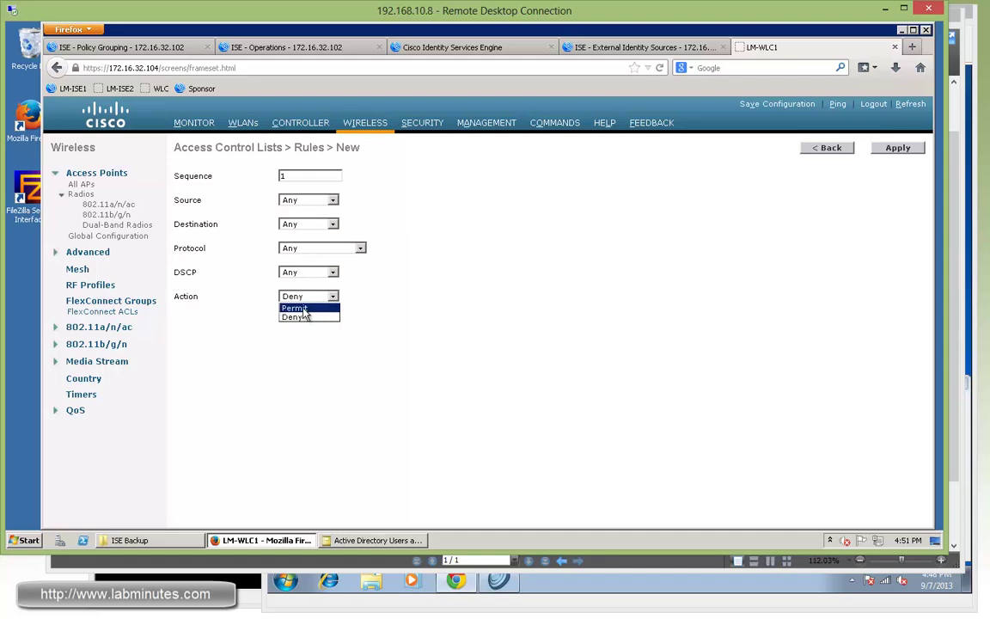
click(303, 309)
click(310, 296)
click(295, 307)
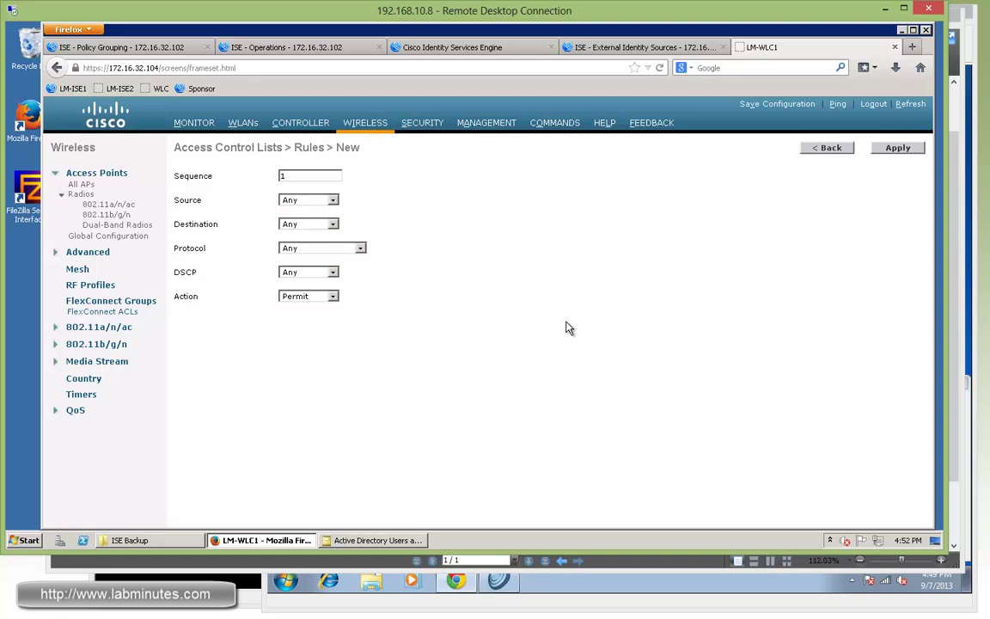
click(892, 151)
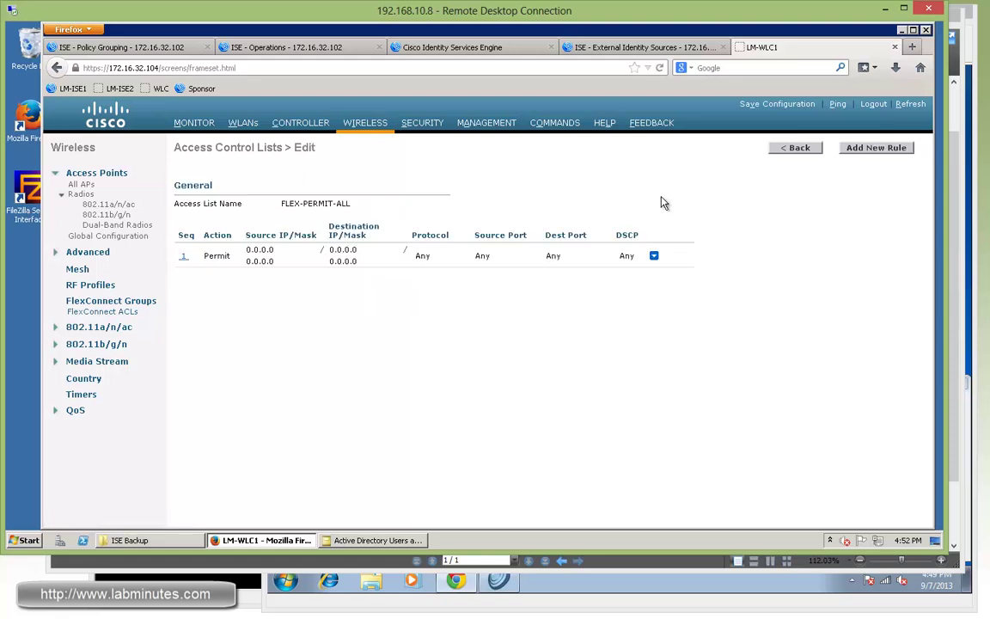
Step: Create a new FlexConnect ACL named FLEX-INTERNET-ONLY
click(127, 313)
click(877, 153)
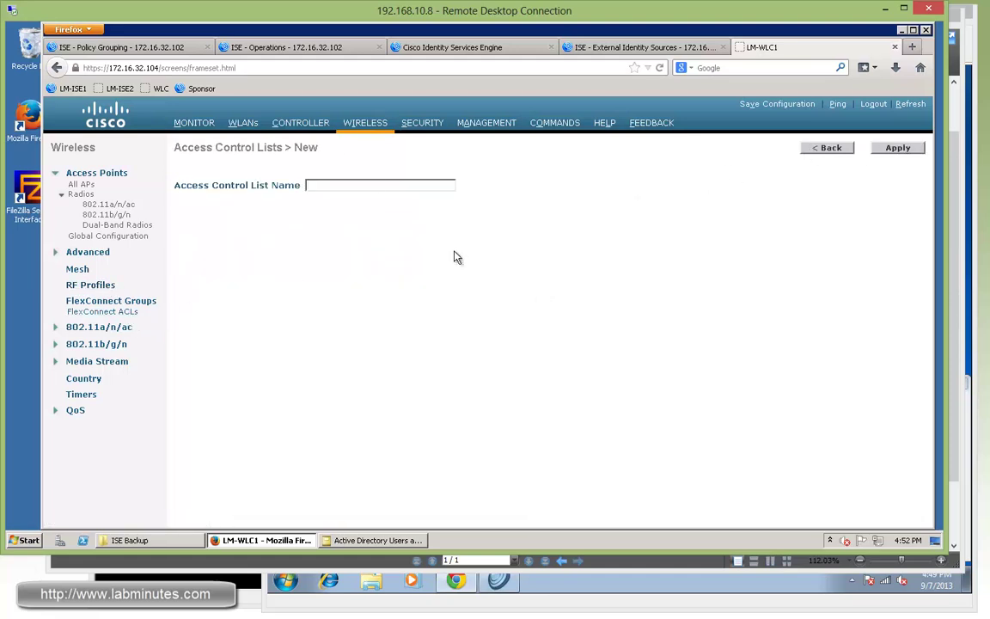
click(377, 185)
text(FLEX)
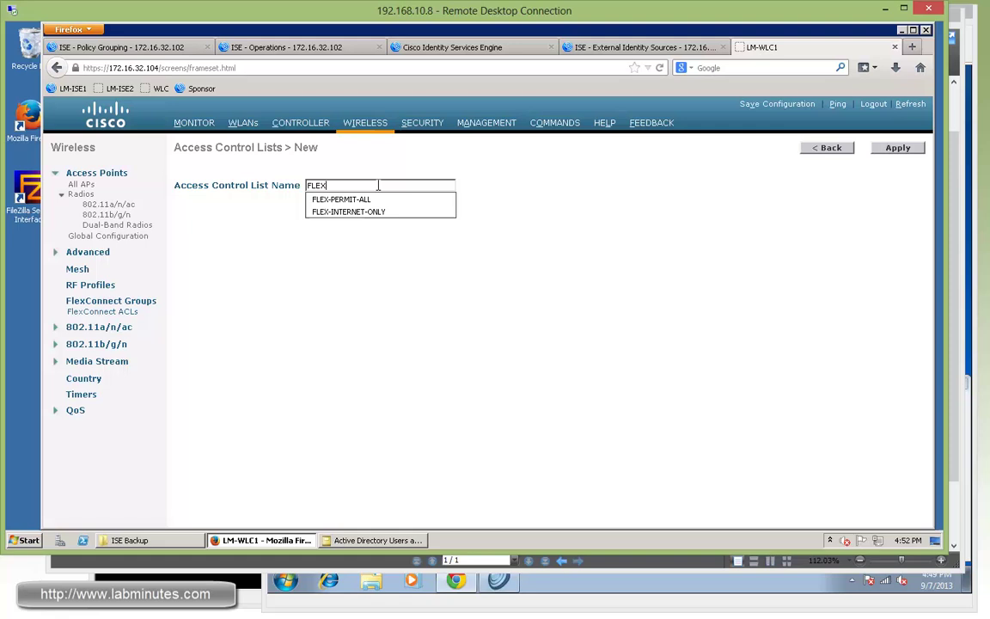
text(-INTERNET-)
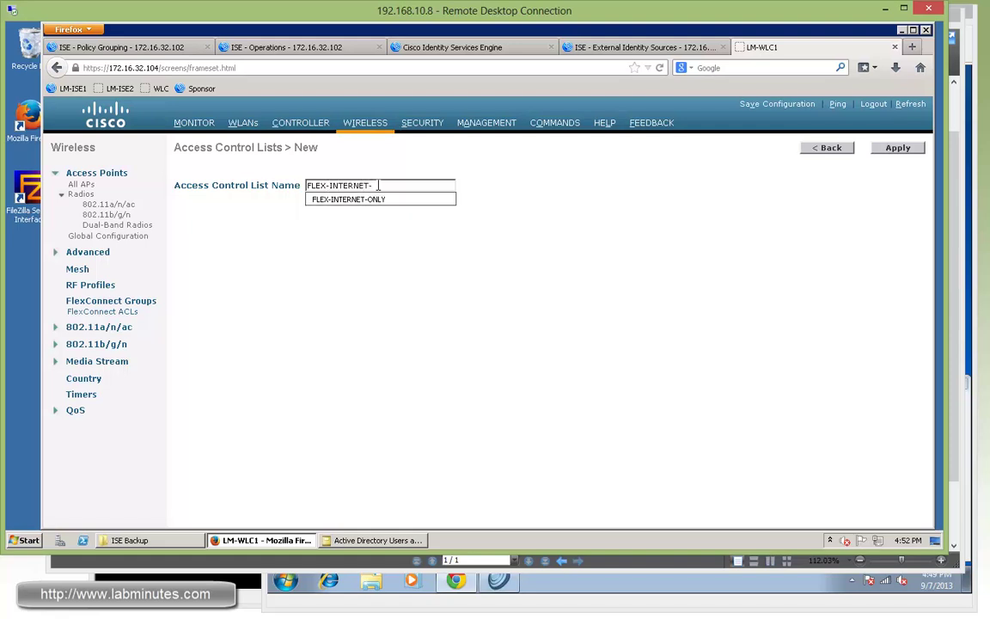
text(ONLY)
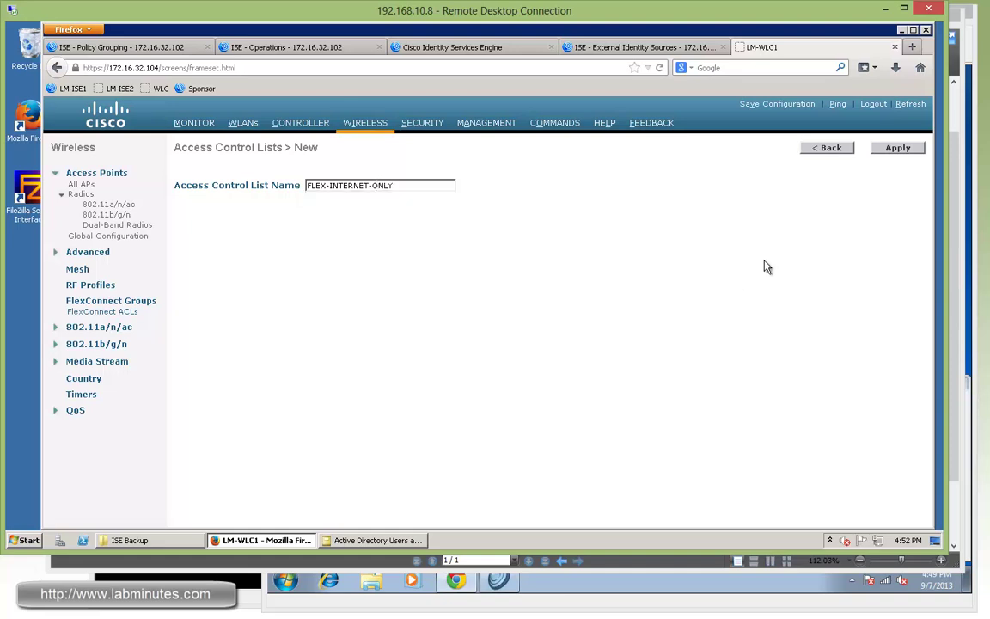
click(916, 145)
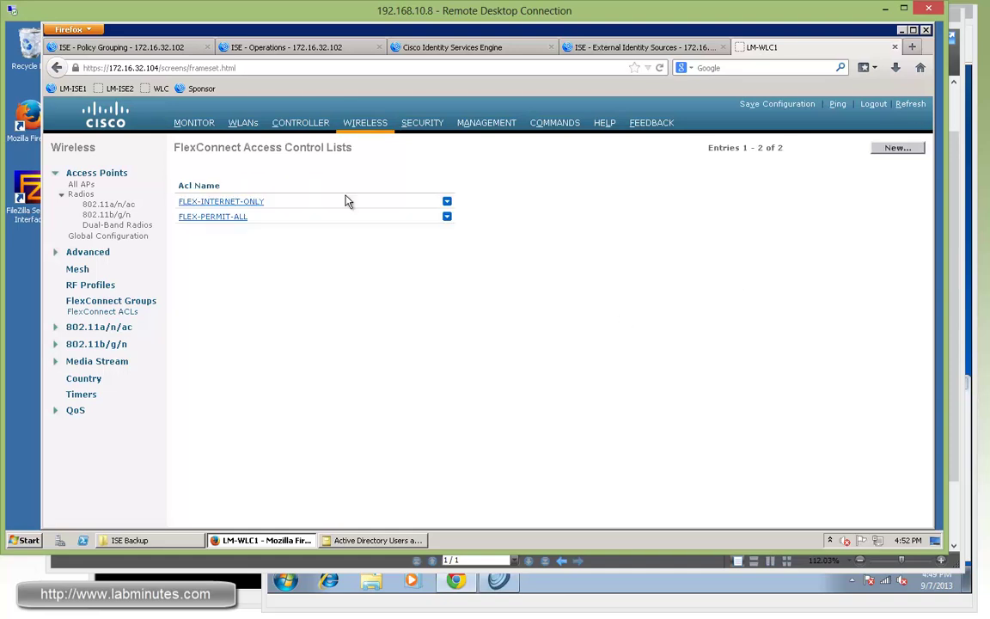
Step: Add rule 1 permitting UDP from DHCP Client to DHCP Server ports
click(217, 201)
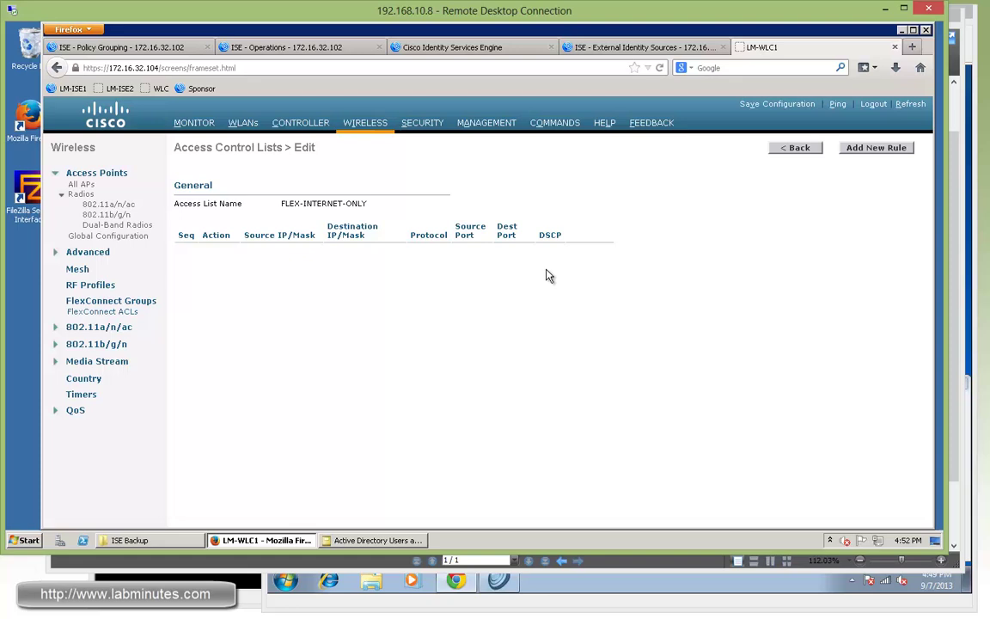
click(877, 148)
click(303, 172)
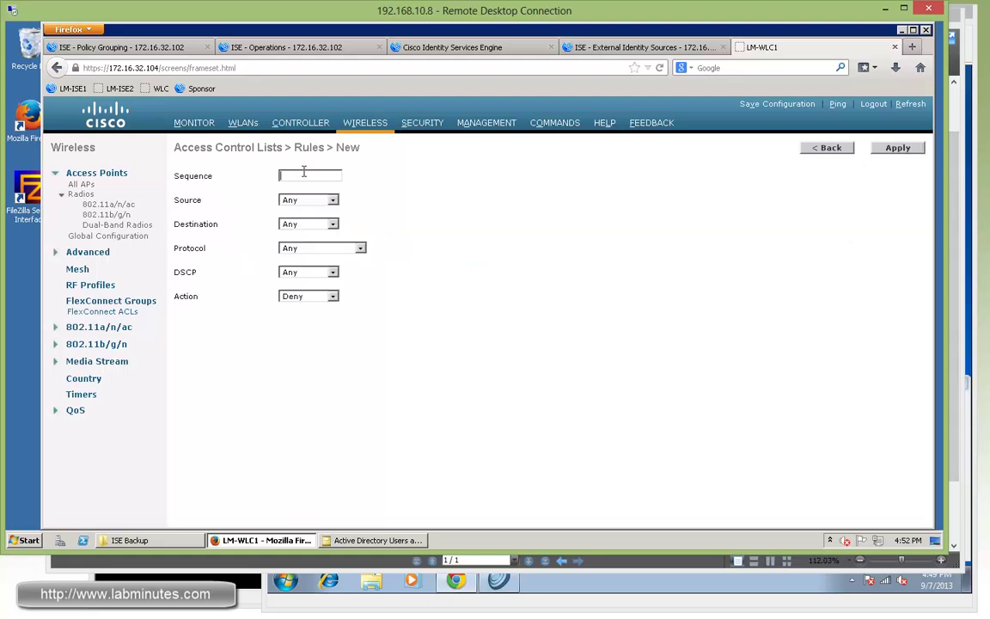
text(1)
click(297, 249)
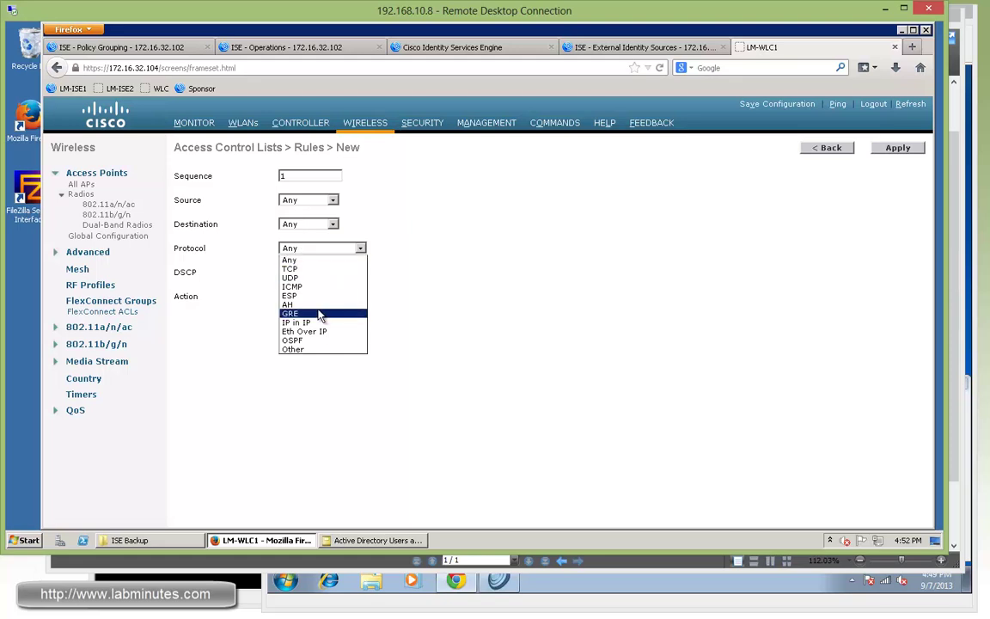
click(292, 278)
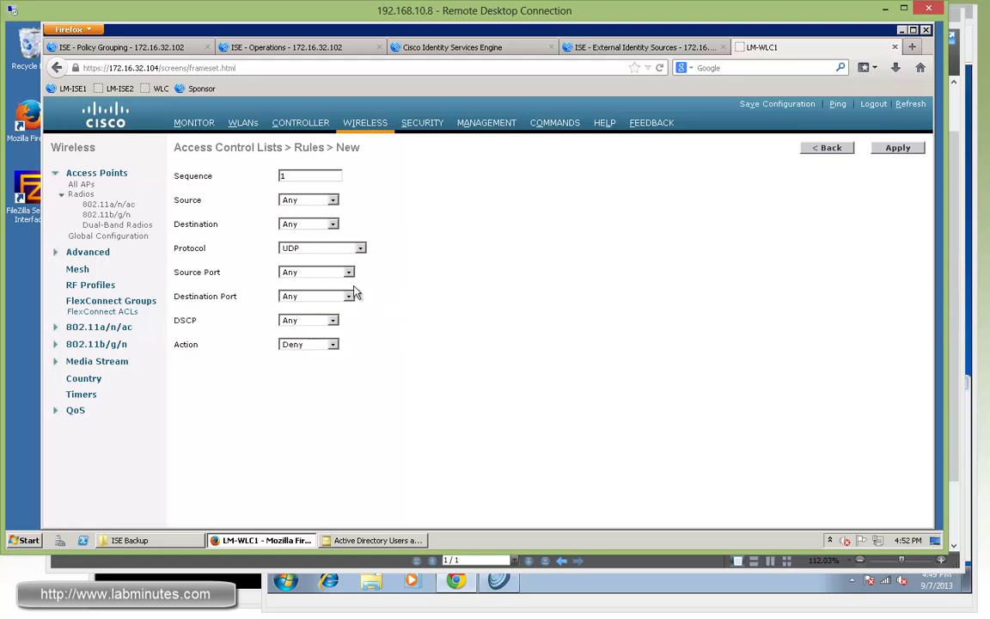
click(320, 272)
click(318, 348)
click(331, 296)
click(343, 353)
click(328, 345)
click(327, 358)
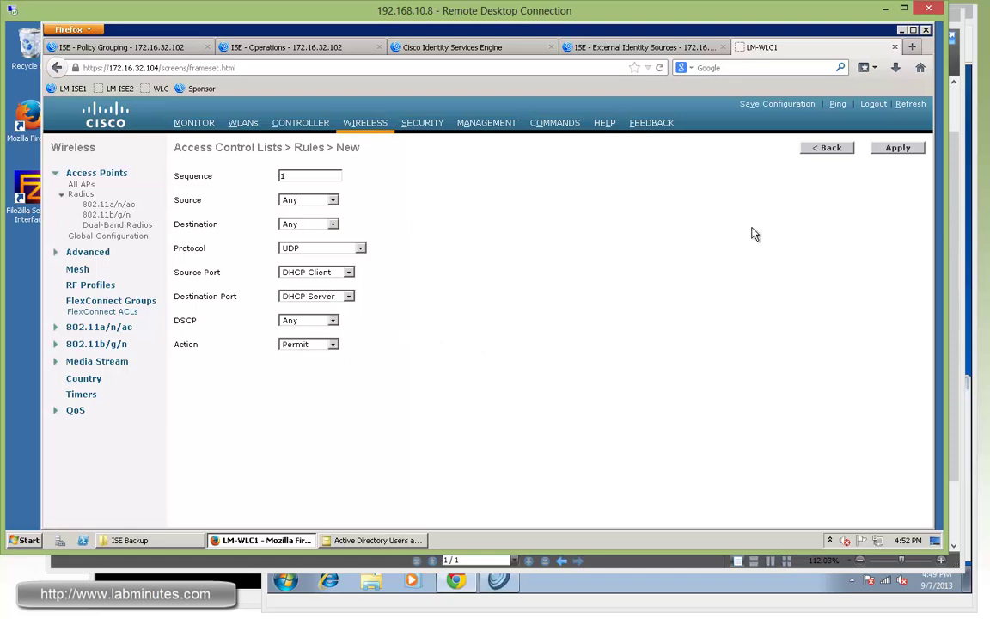
click(896, 153)
Step: Add rule 2 permitting UDP traffic to the DNS destination port
click(904, 151)
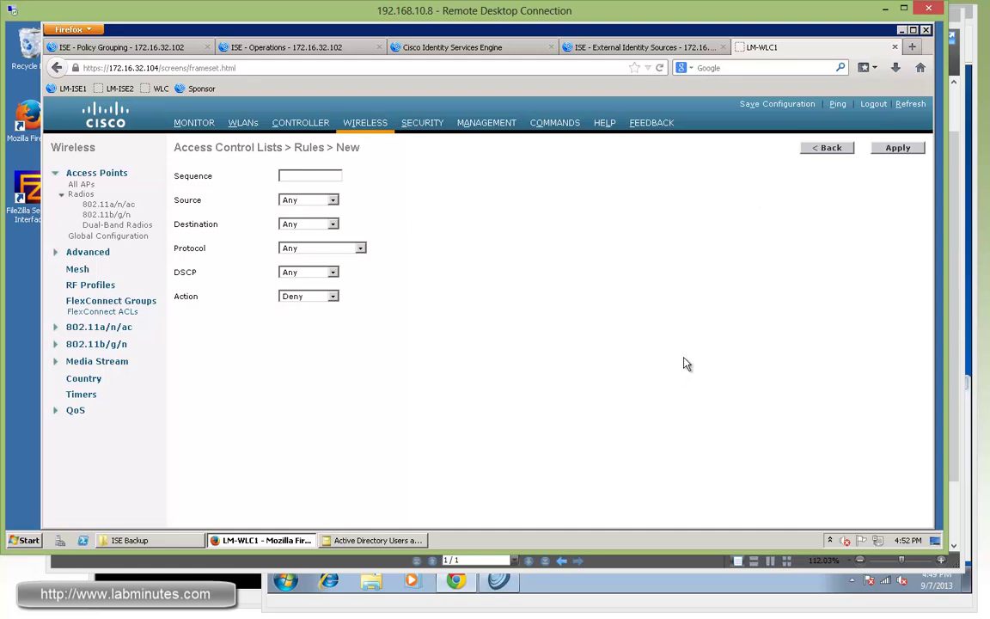
text(2)
click(335, 250)
click(315, 279)
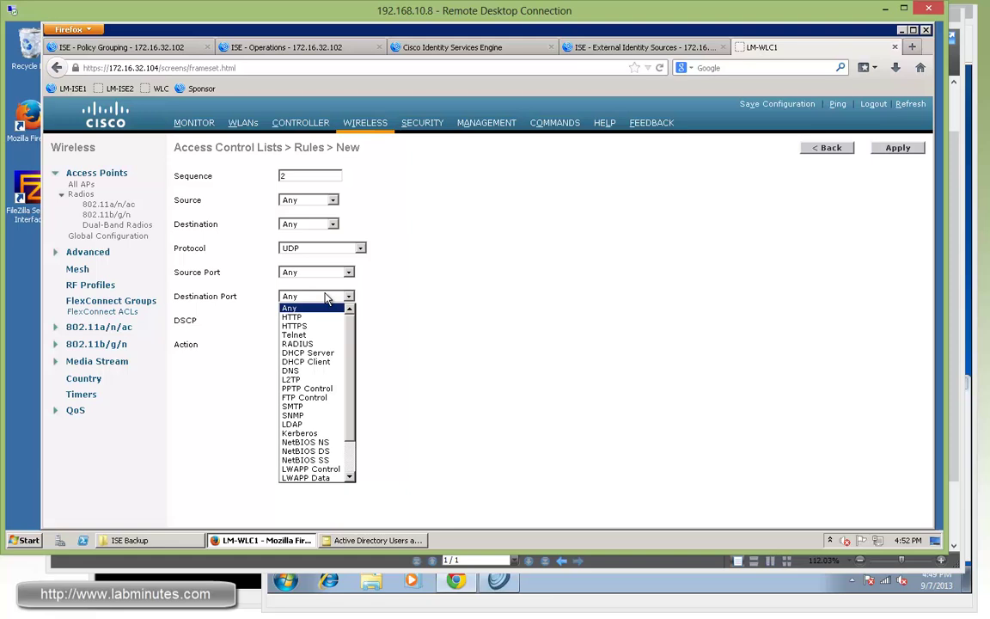
click(318, 370)
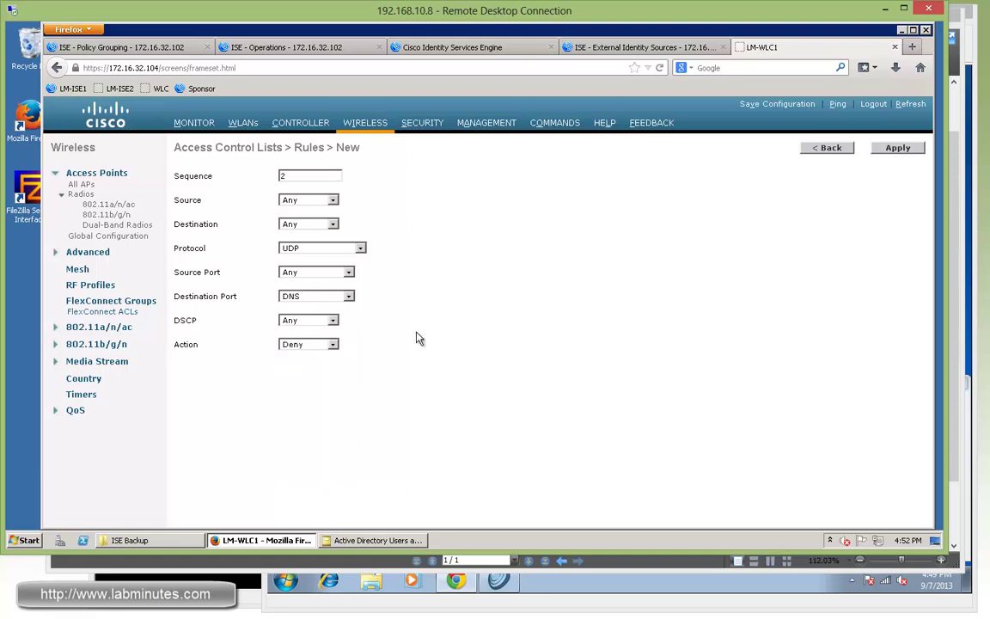
click(332, 345)
click(306, 357)
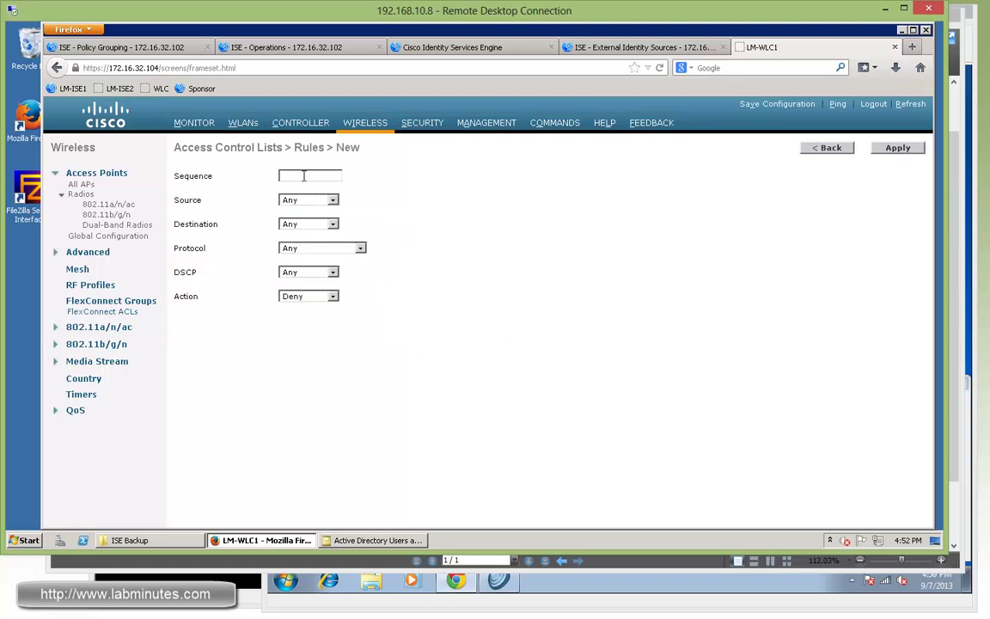
Step: Add rule 3 denying destination network 10.0.0.0 with netmask 255.0.0.0
text(3)
click(308, 226)
click(309, 246)
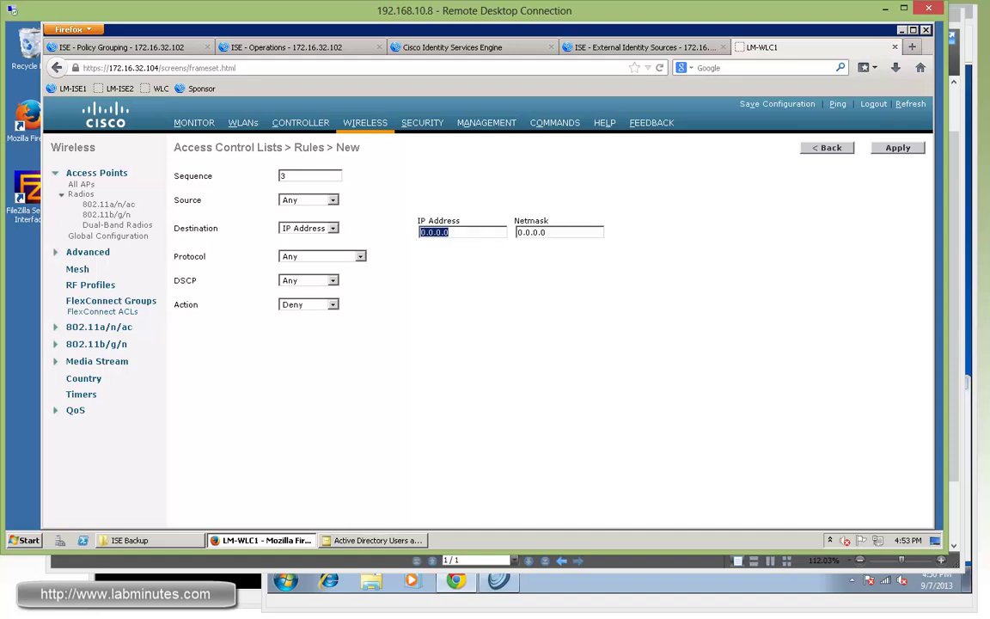
text(10)
key(Tab)
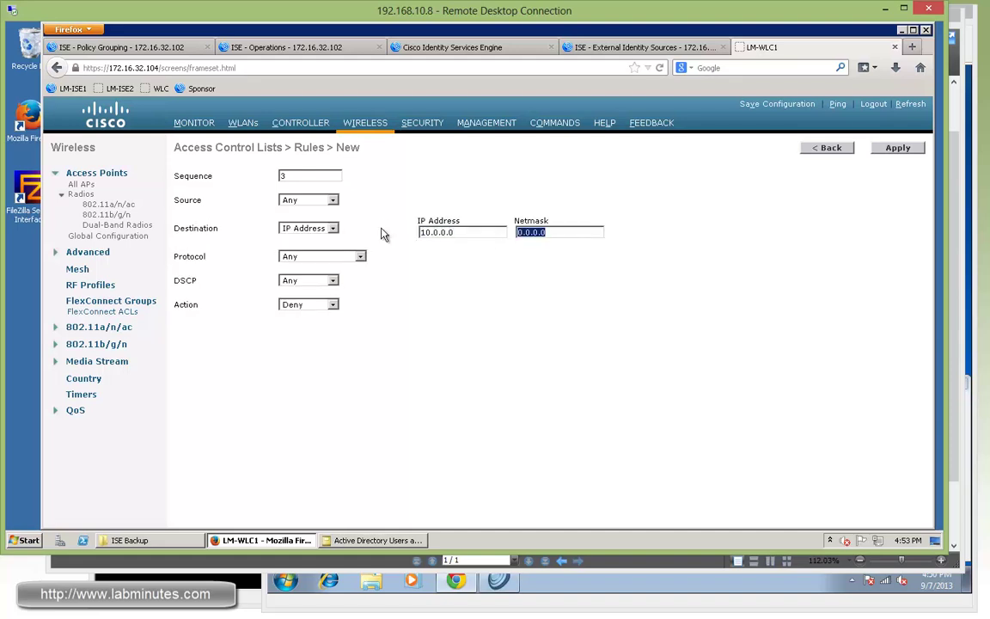
text(255.0.0.0)
click(898, 147)
Step: Add rule 4 denying destination network 172.16.0.0 with netmask 255.240.0.0
click(880, 148)
click(303, 175)
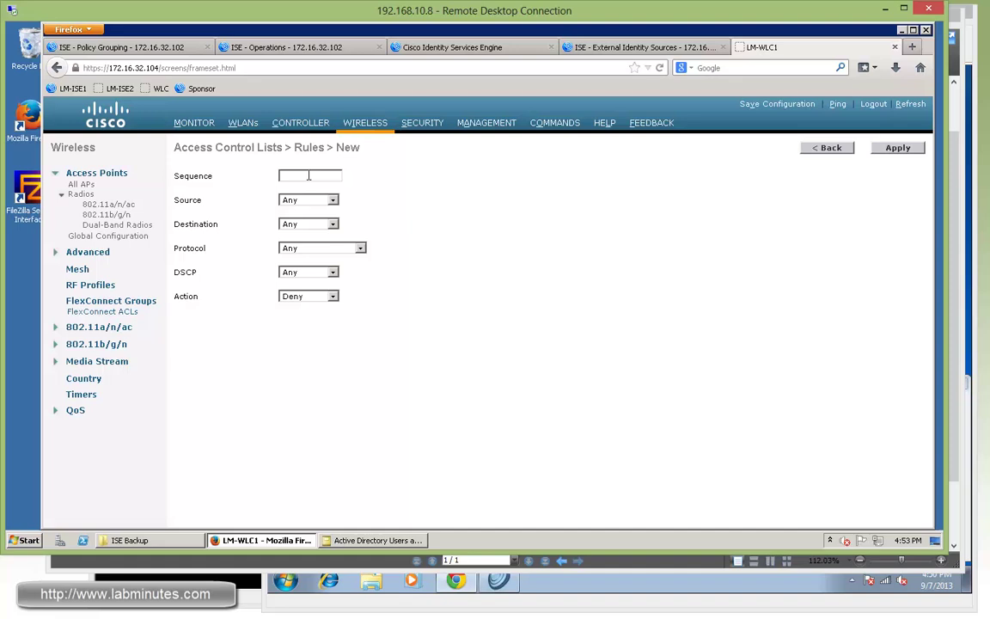
text(4)
click(302, 245)
key(Tab)
text(1)
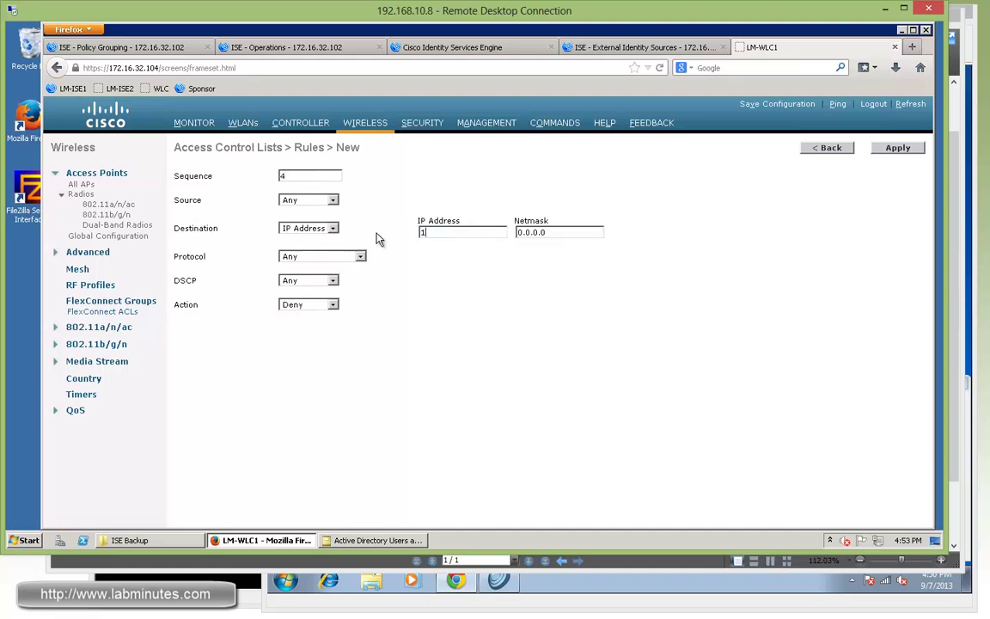
text(72.16)
key(Tab)
text(255.240.0.0)
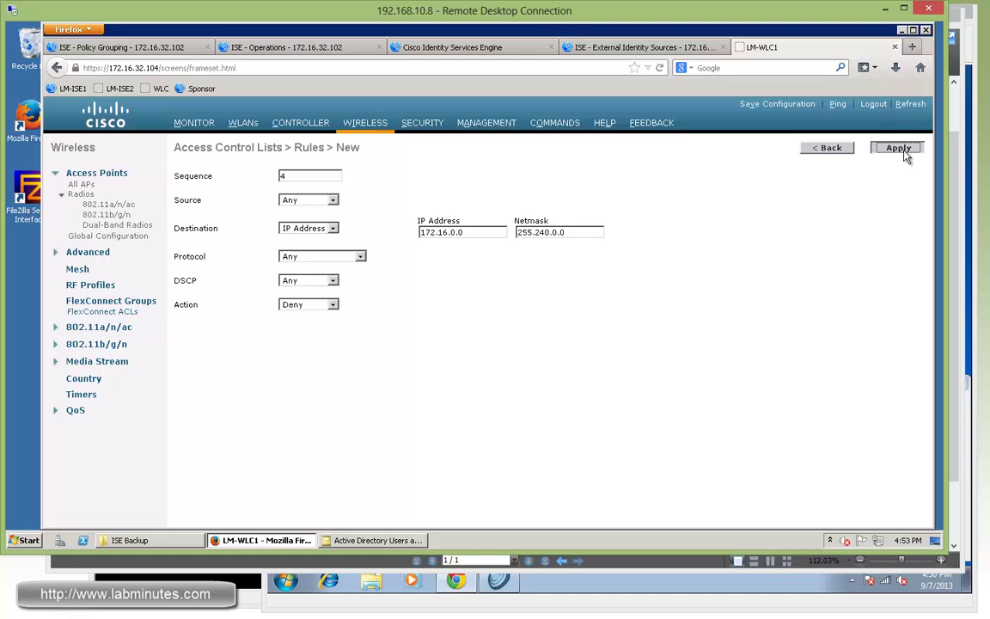
click(898, 150)
Step: Add rule 5 denying destination network 192.168.0.0 with netmask 255.255.0.0
click(876, 149)
click(302, 176)
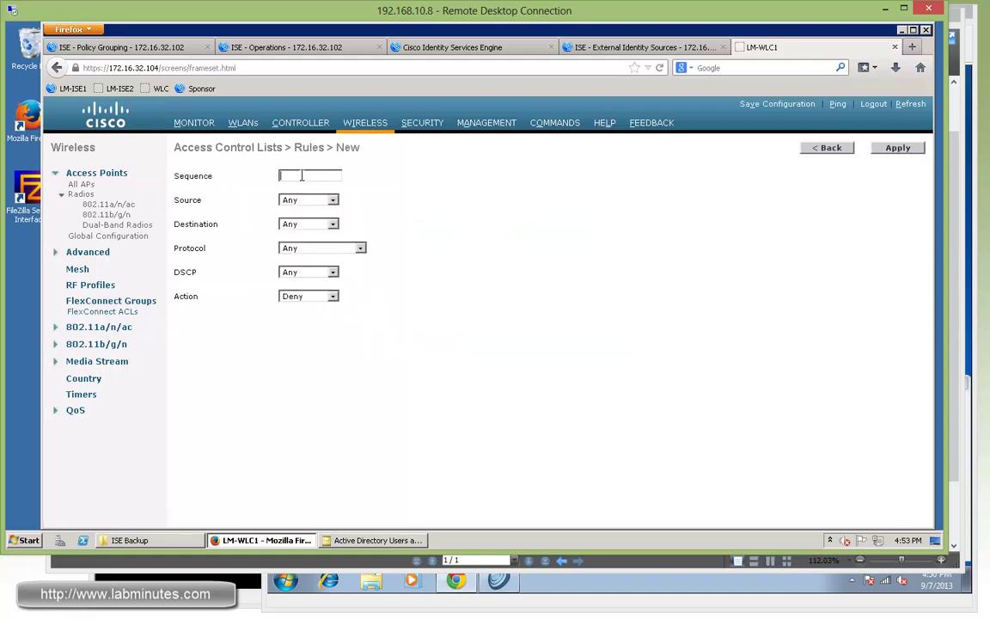
text(5)
click(310, 223)
click(301, 245)
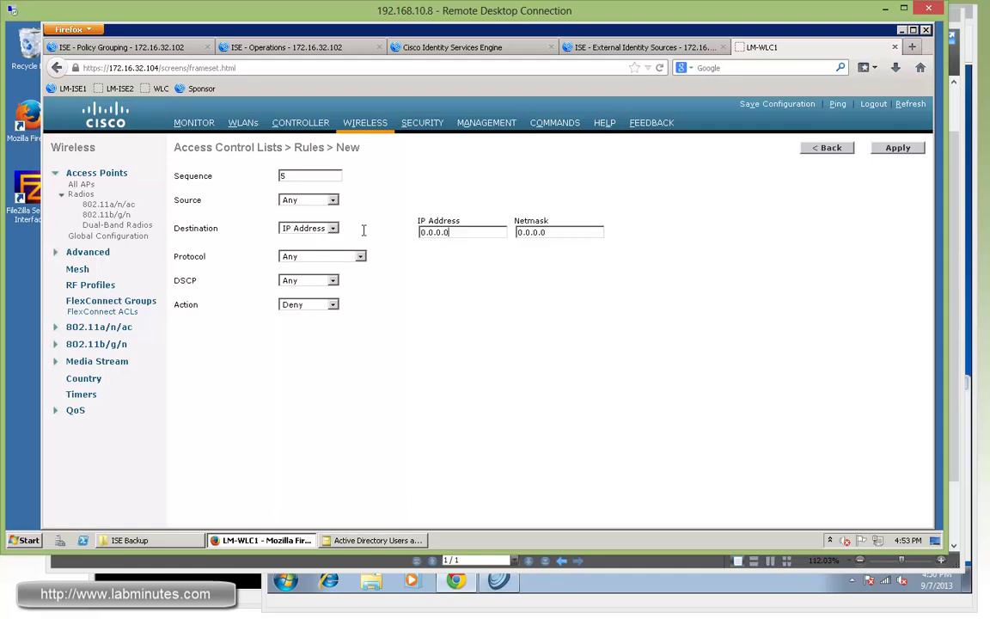
key(Tab)
text(192)
key(Tab)
text(255.255.0.0)
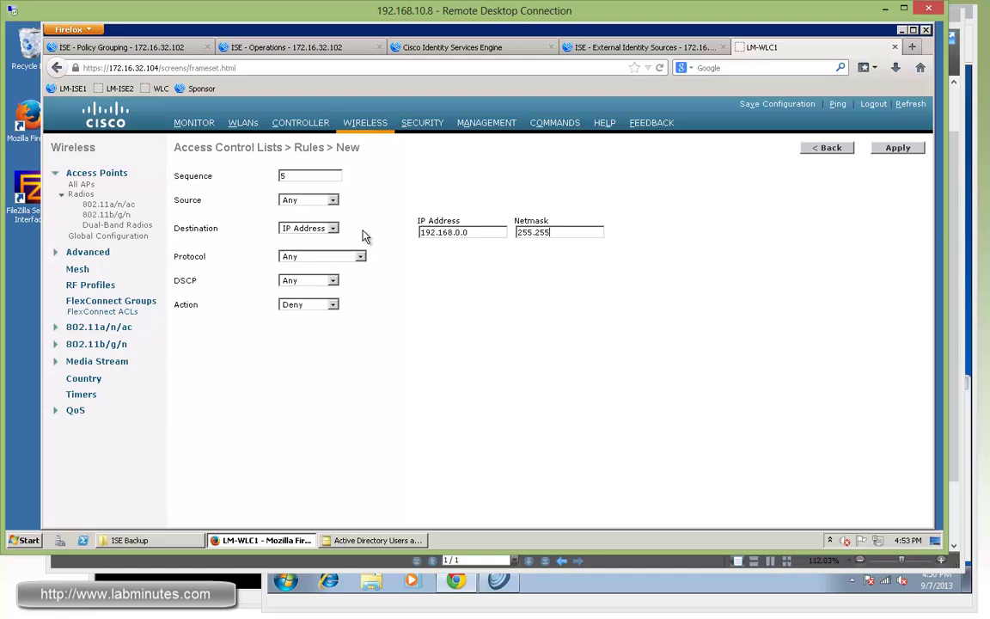
click(899, 148)
Step: Add rule 6 permitting all remaining traffic
click(876, 148)
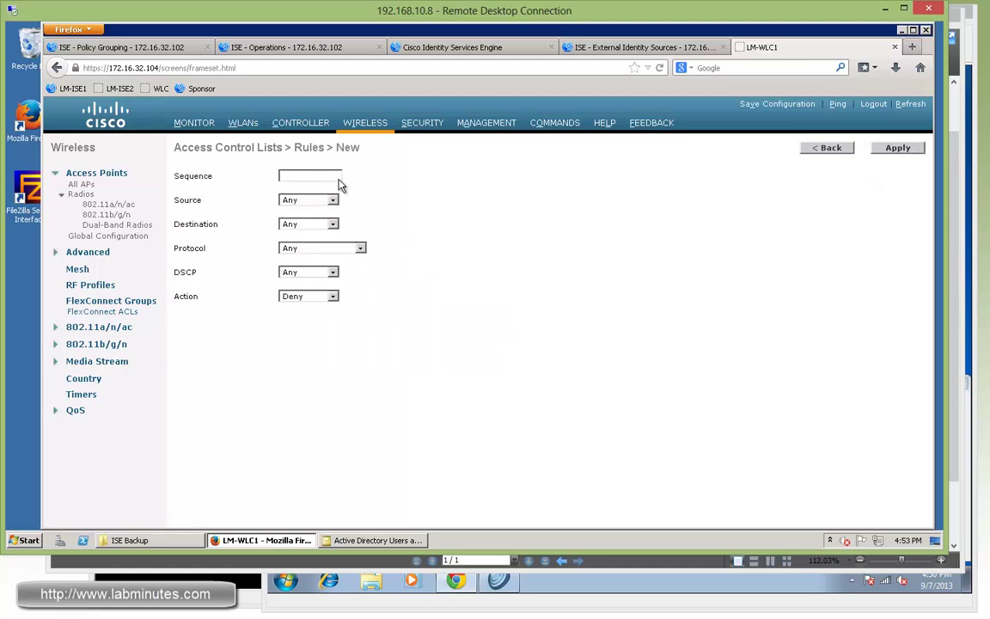
click(321, 174)
text(6)
click(307, 297)
click(296, 308)
click(898, 148)
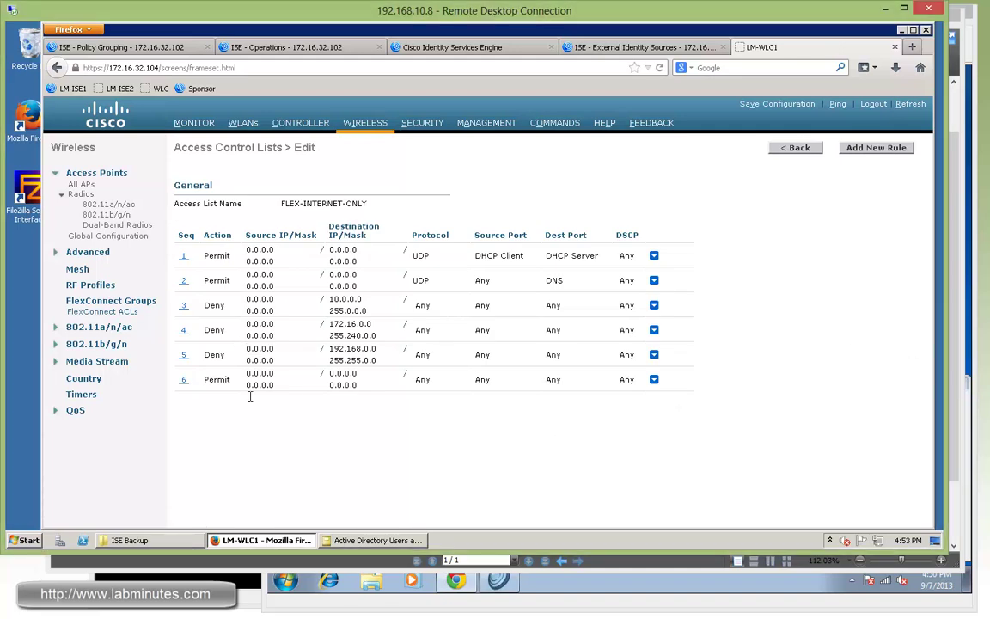
Step: Add FlexConnect group LM-REMOTE-AP under FlexConnect Groups and open its edit page
click(122, 303)
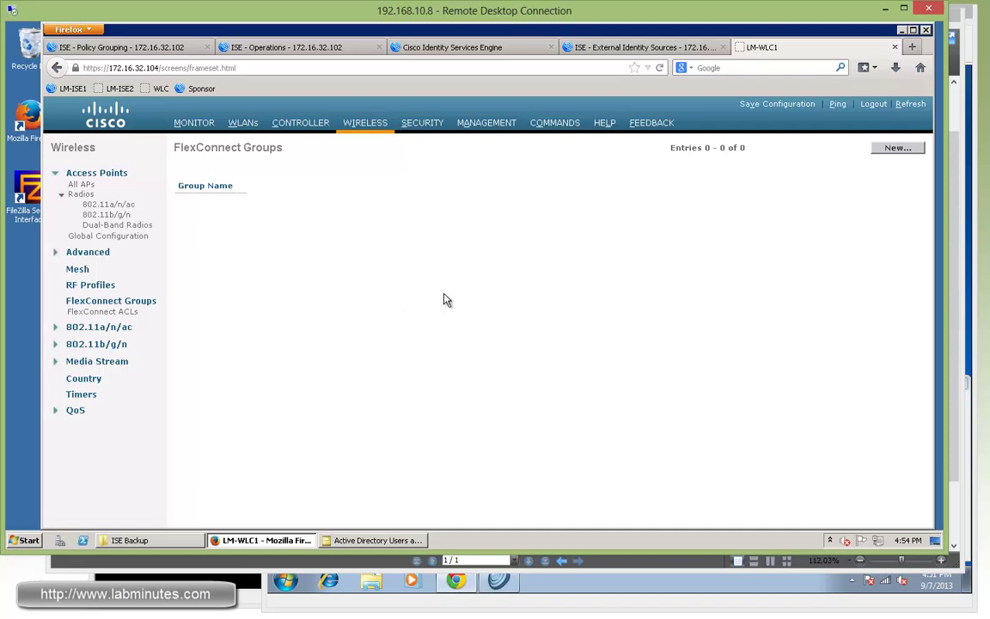
click(896, 148)
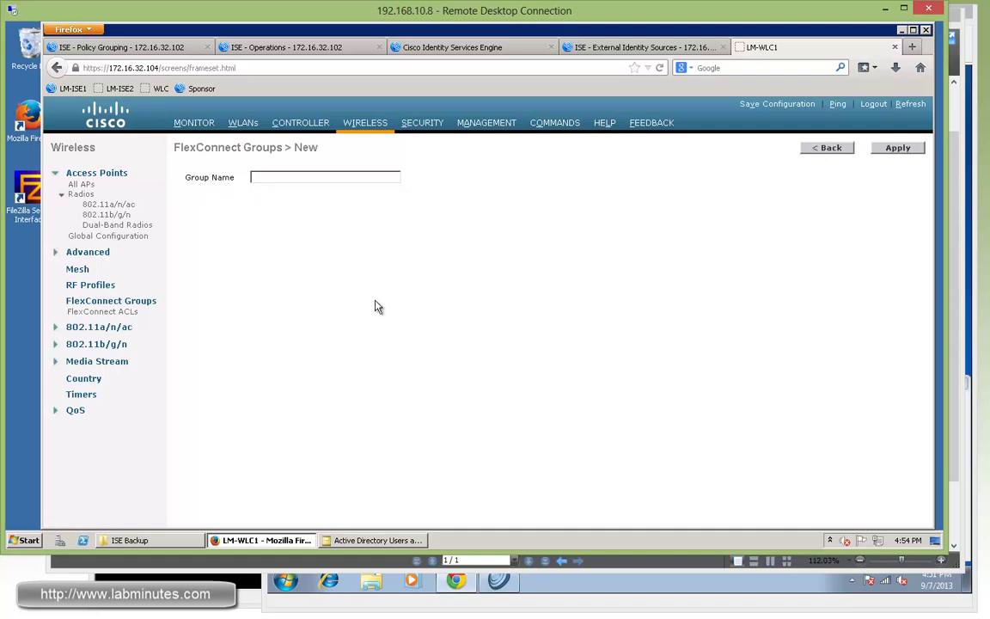
click(287, 178)
text(Lm-)
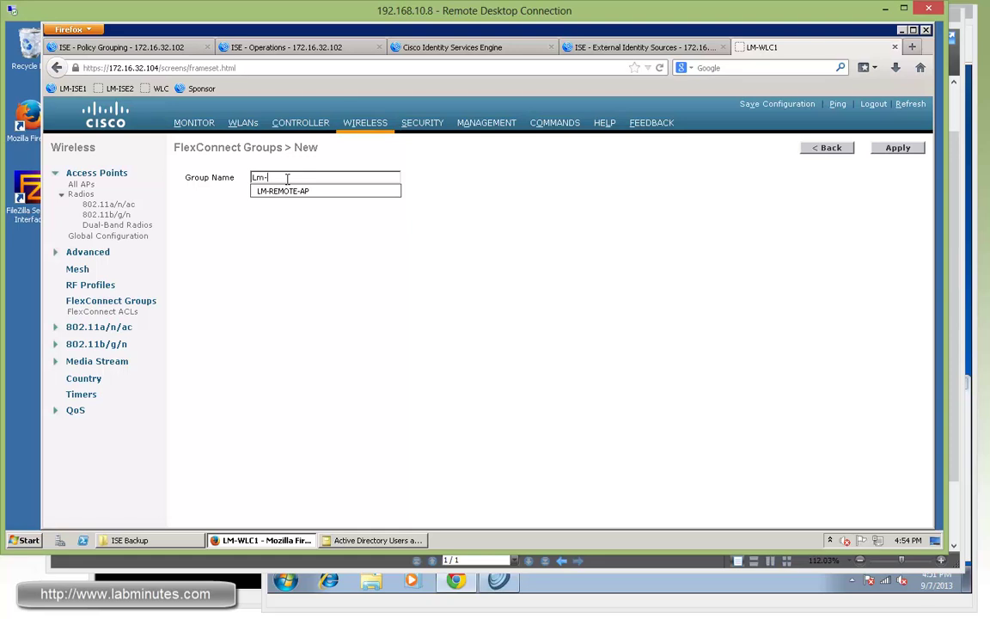
text(REM)
key(Down)
key(Return)
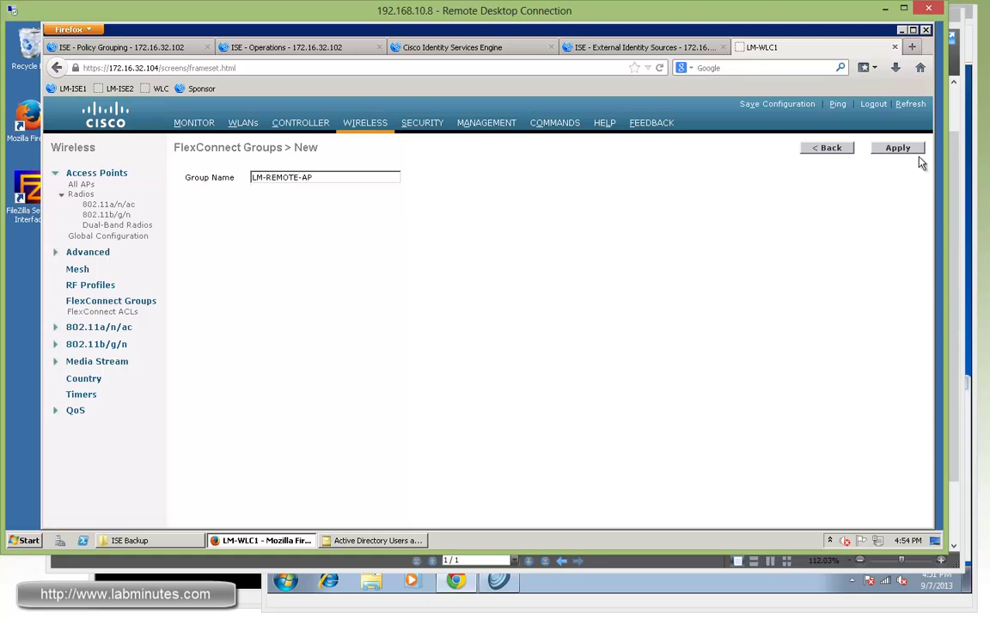
click(899, 150)
click(234, 203)
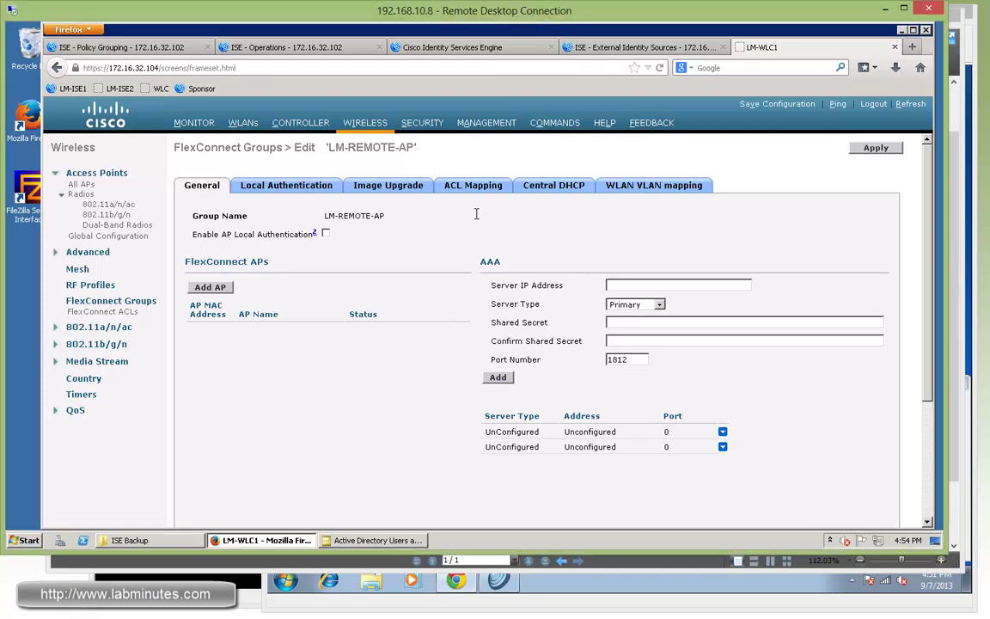
Step: Map VLAN 64 to FLEX-PERMIT-ALL for both ingress and egress
click(466, 187)
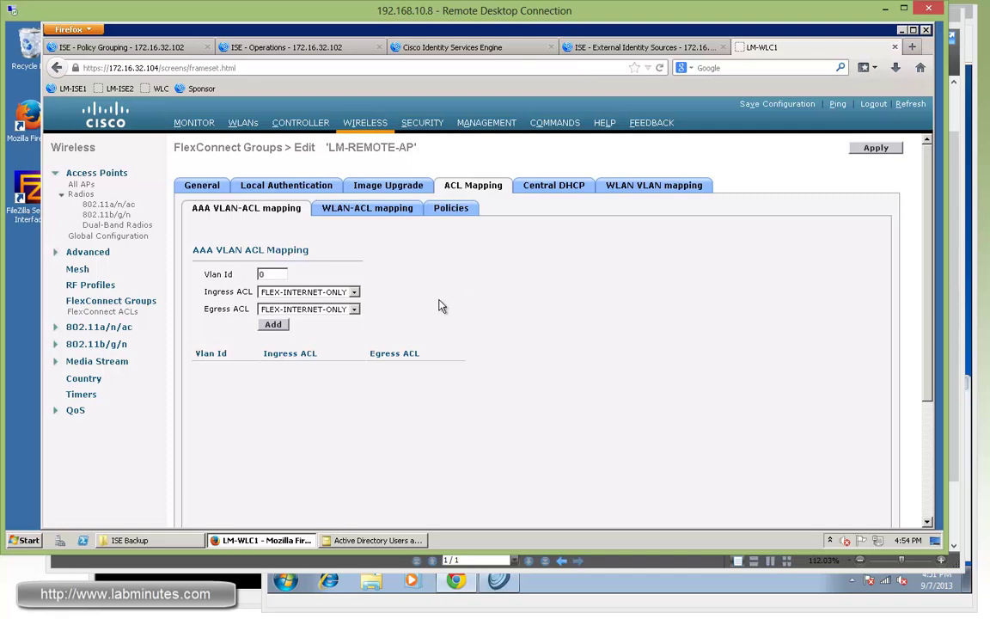
double_click(278, 275)
text(64)
click(298, 292)
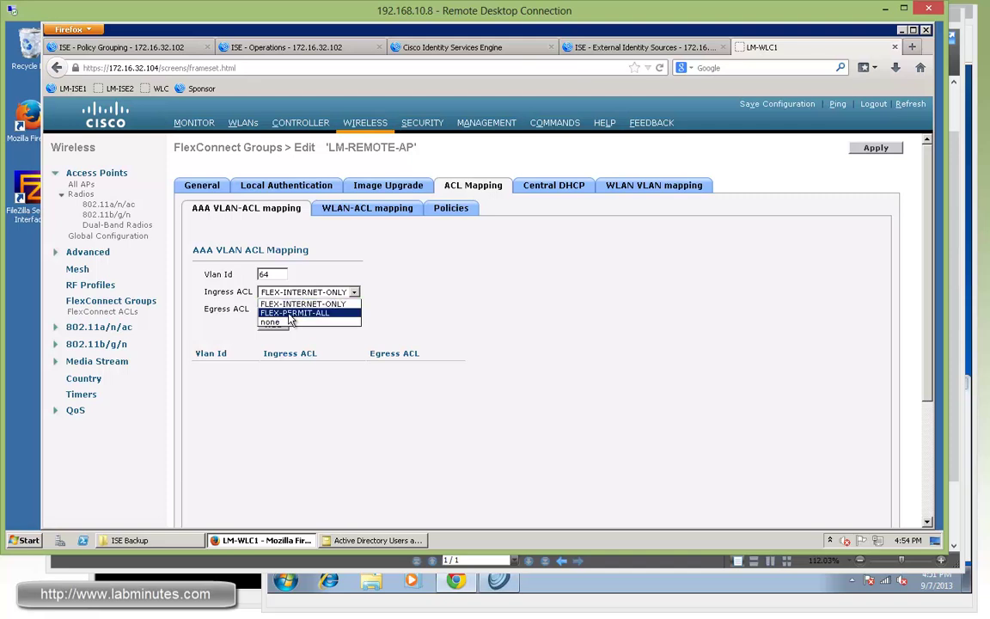
click(292, 313)
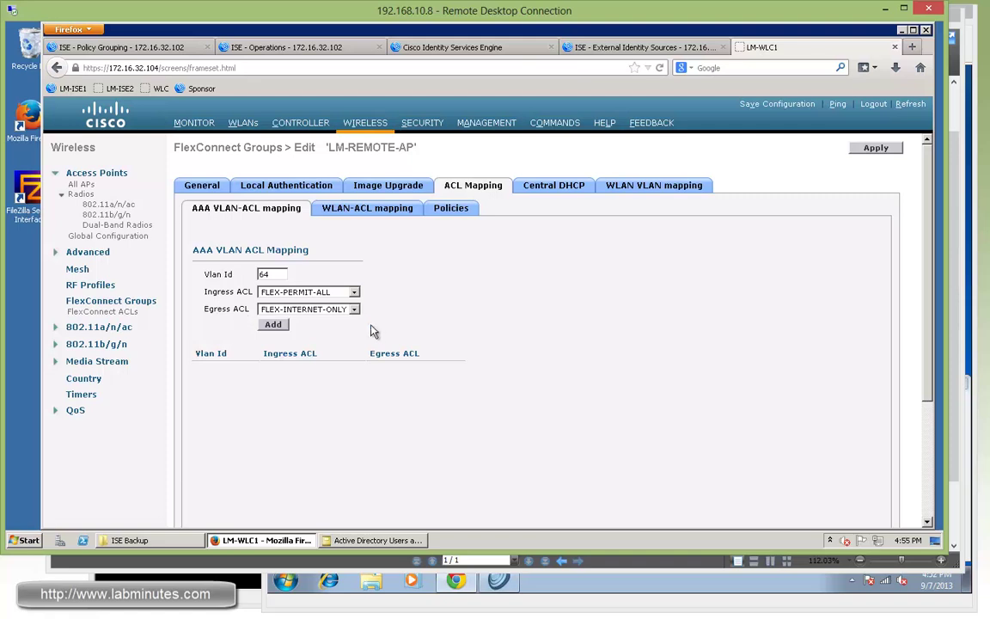
click(326, 311)
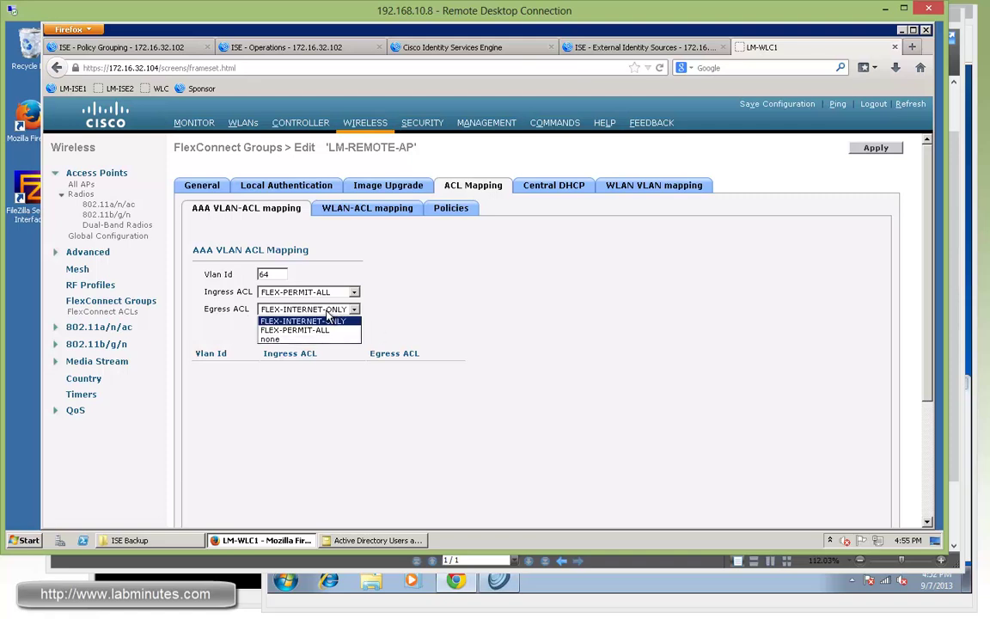
click(297, 330)
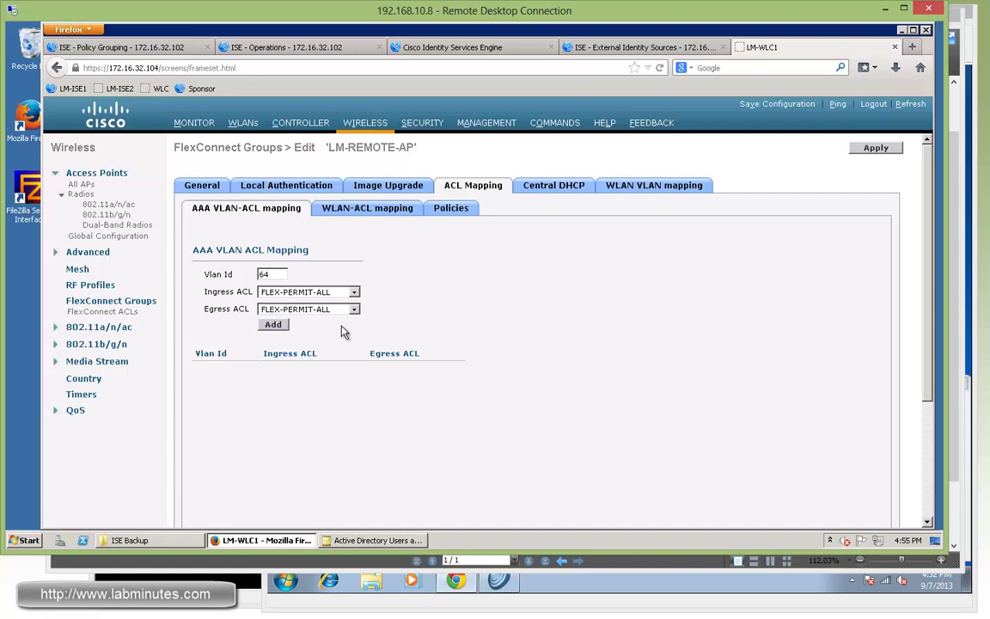
click(276, 324)
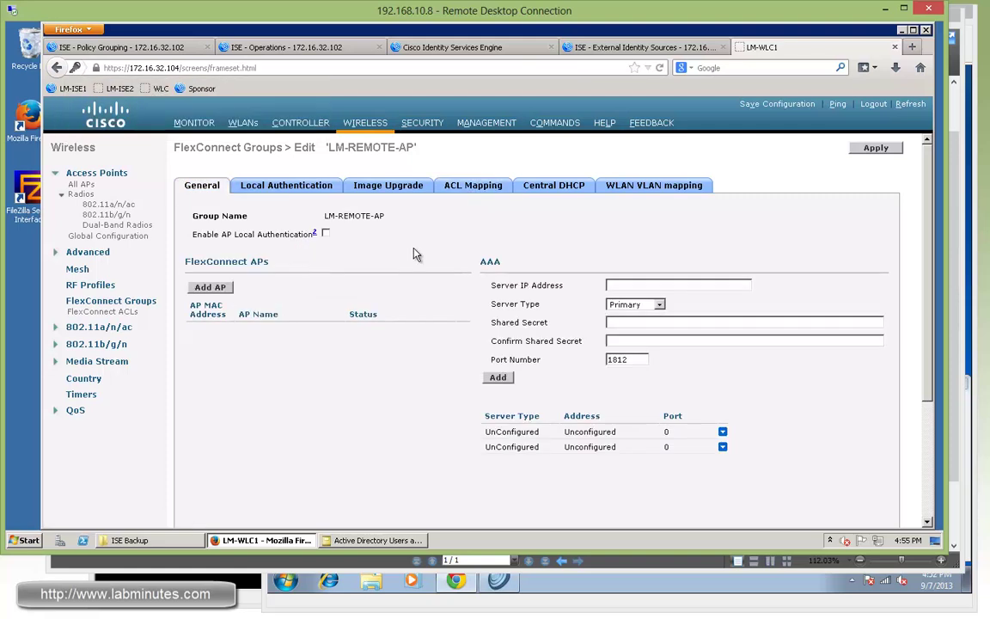
Step: Map VLAN 65 to FLEX-PERMIT-ALL ingress and FLEX-INTERNET-ONLY egress
click(455, 186)
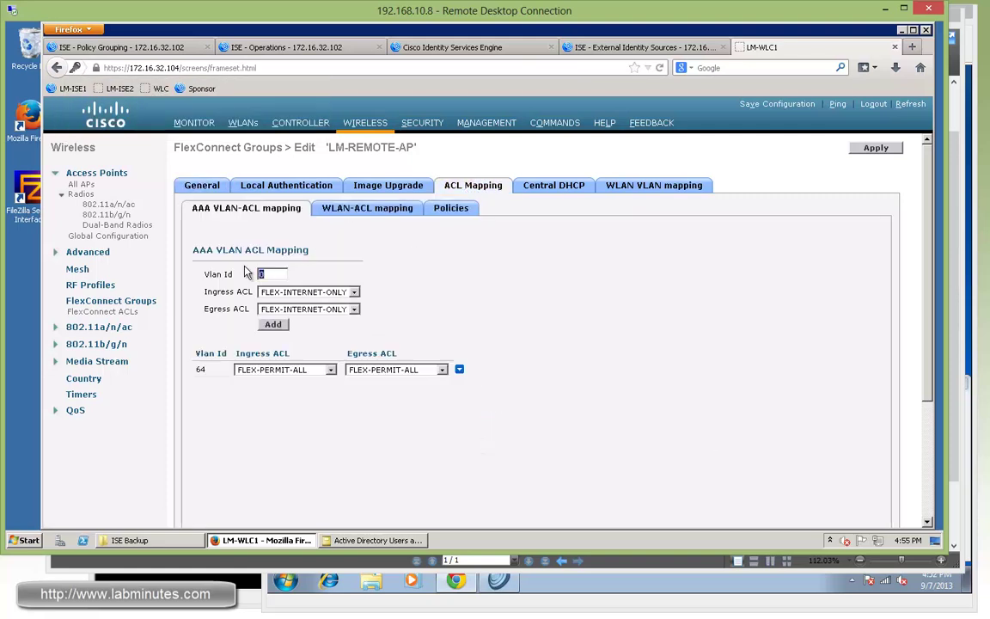
text(65)
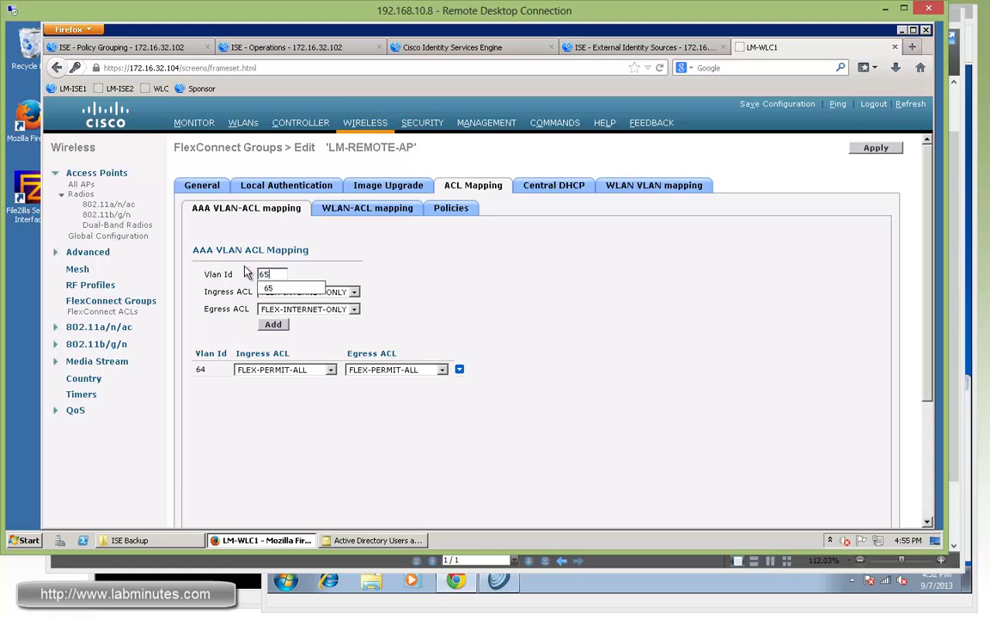
click(435, 295)
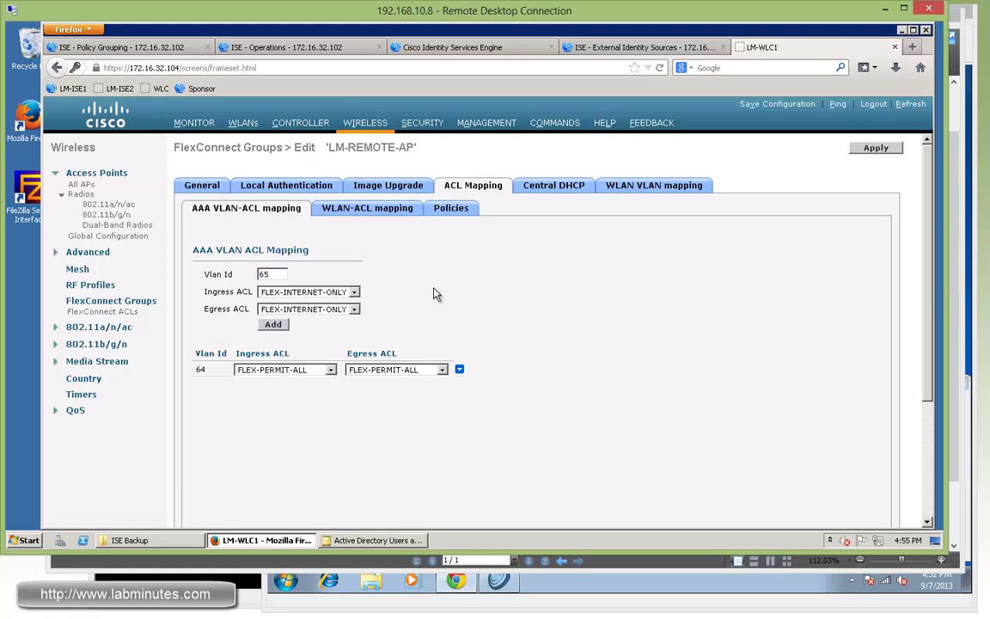
click(342, 296)
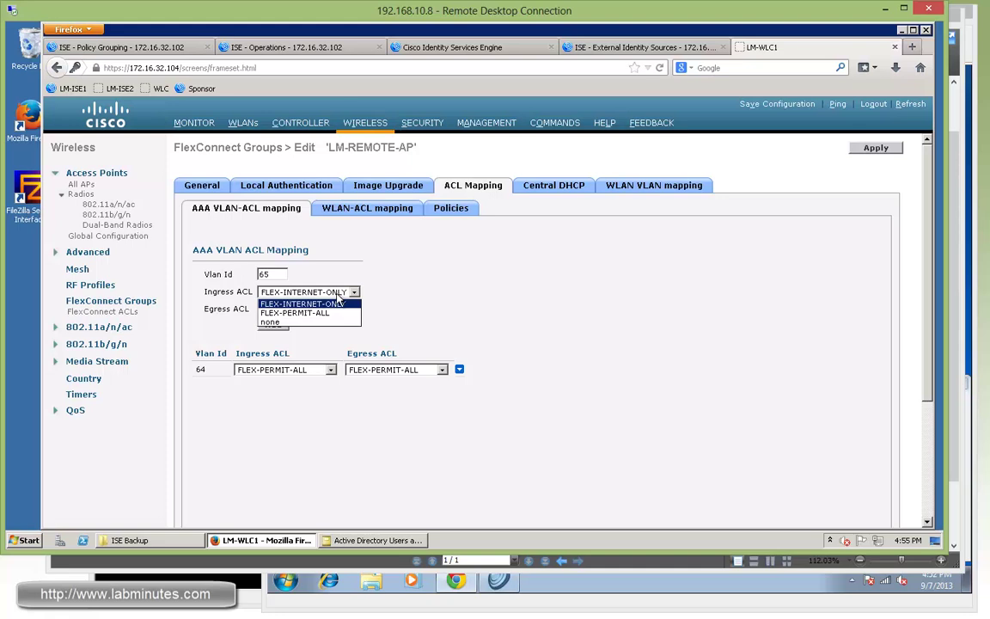
click(297, 312)
click(349, 310)
click(347, 320)
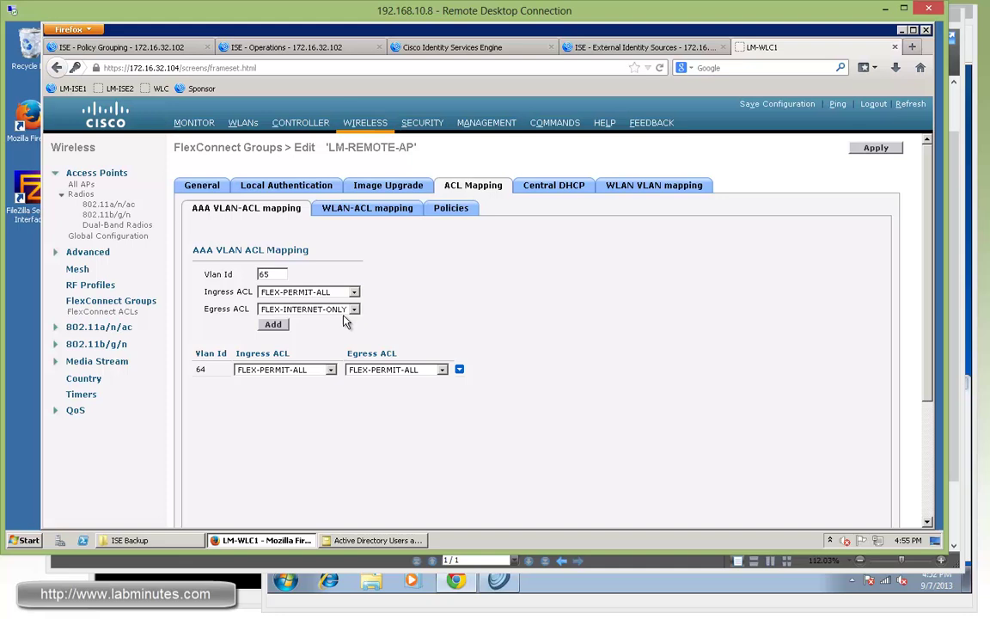
click(273, 325)
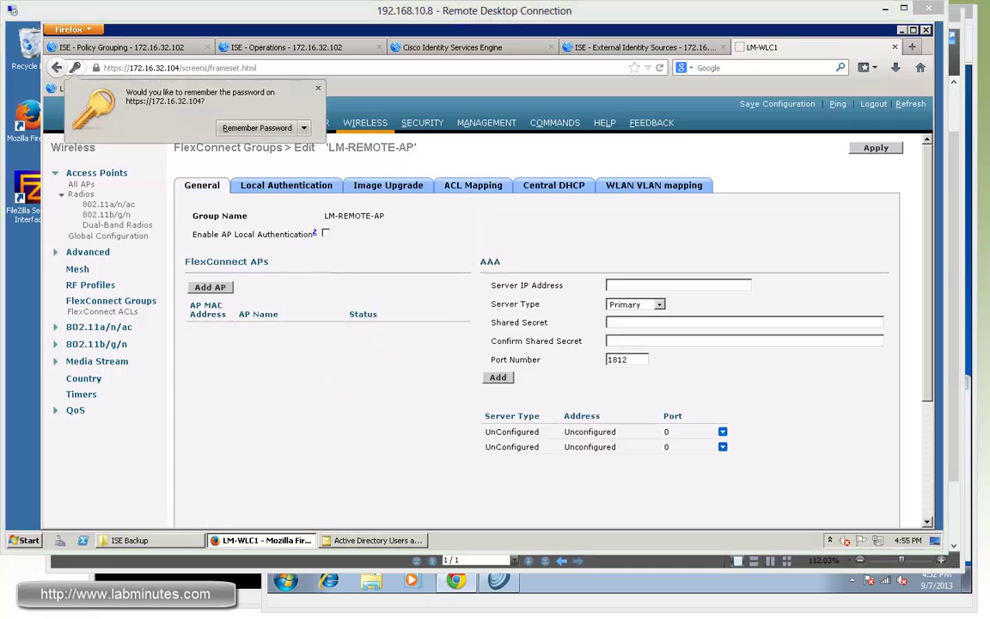
click(460, 189)
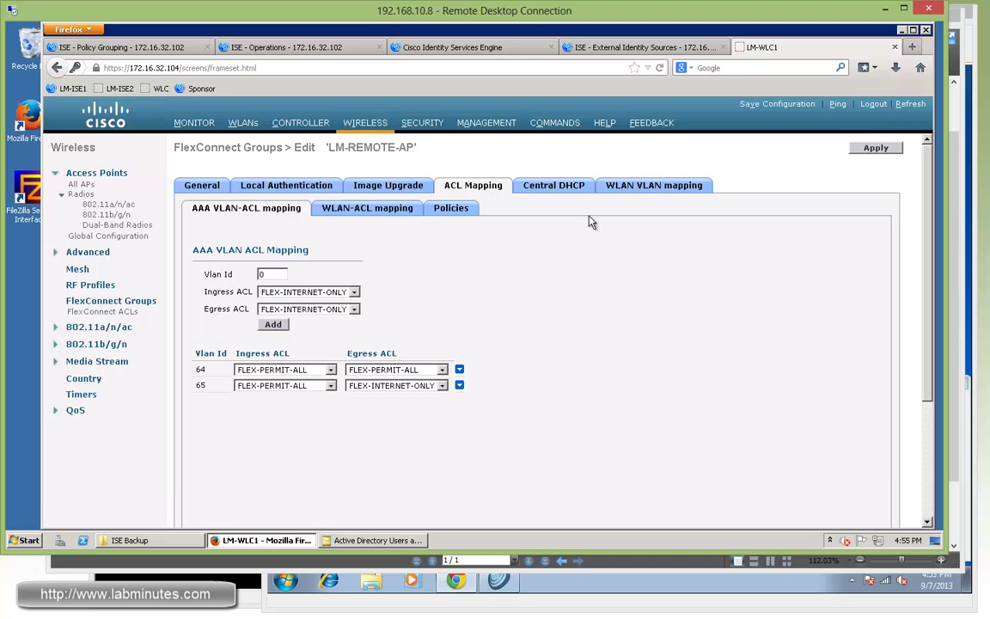
click(560, 189)
click(471, 191)
Step: Add LM-AP1 from the current controller's access points to the group's members
click(202, 185)
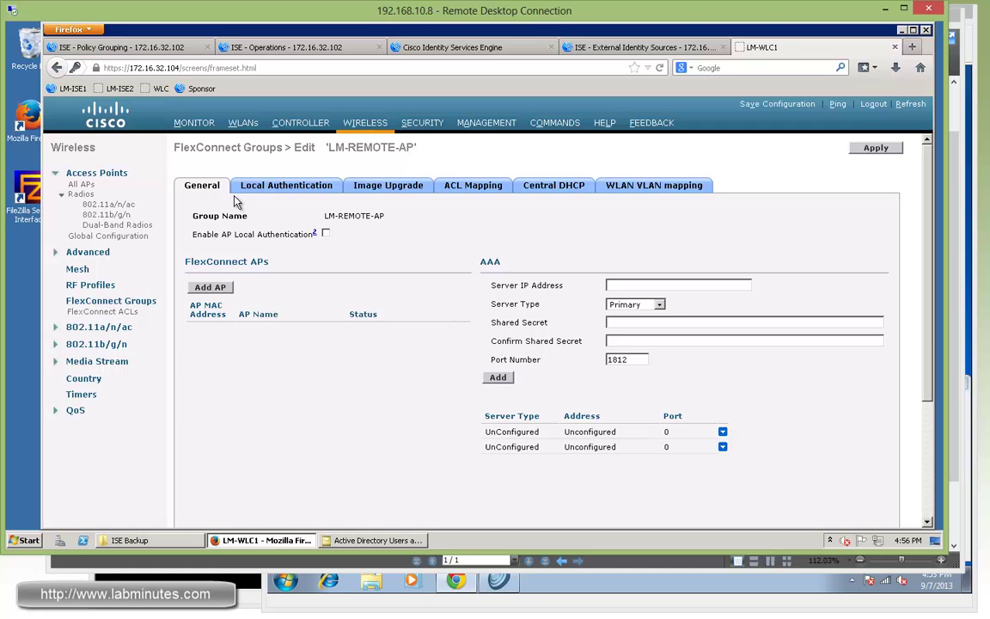
click(207, 291)
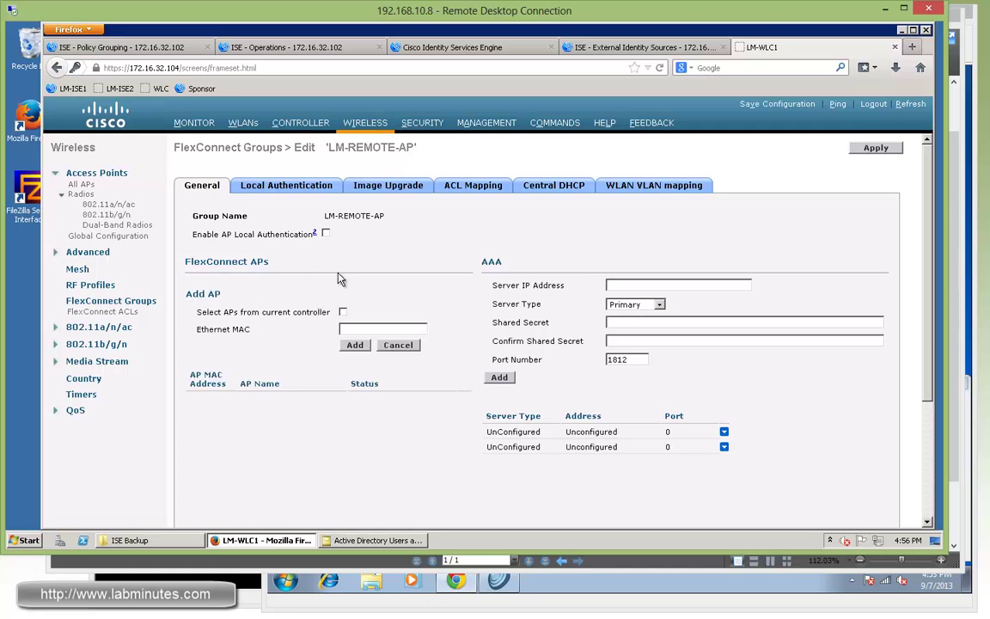
click(343, 312)
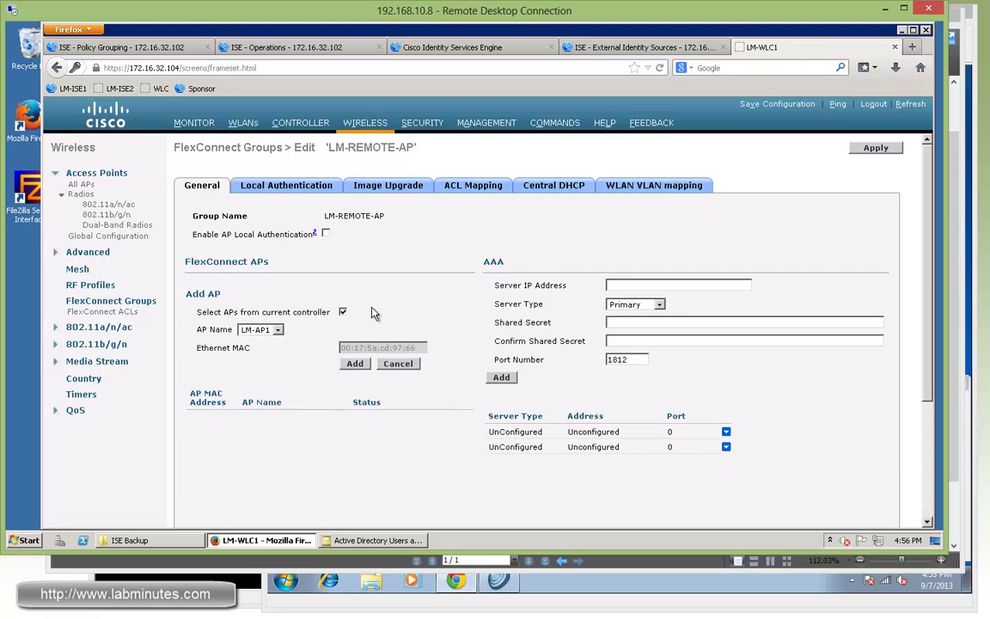
click(278, 330)
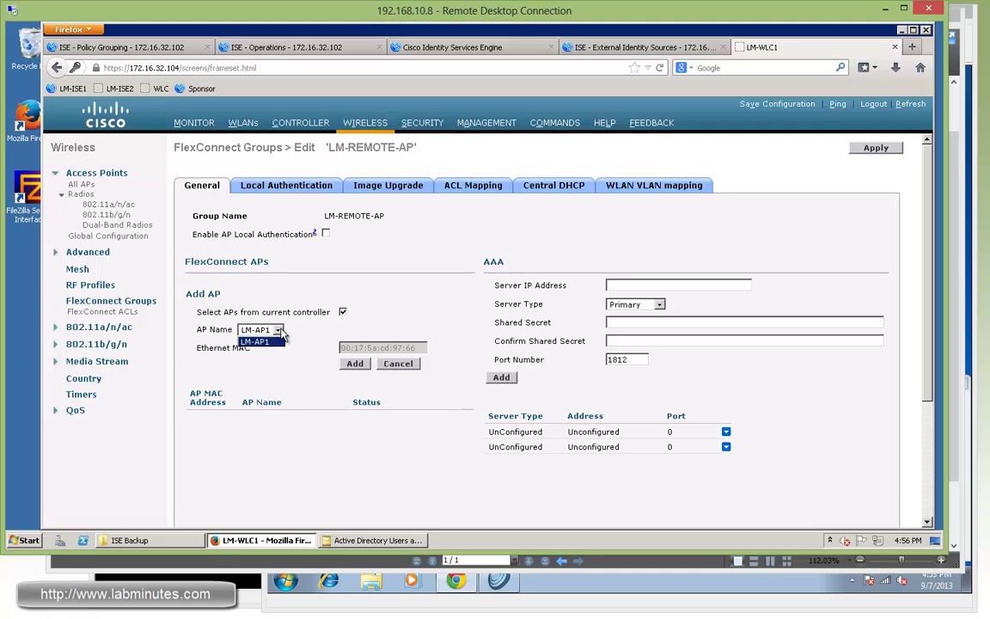
click(391, 325)
click(278, 331)
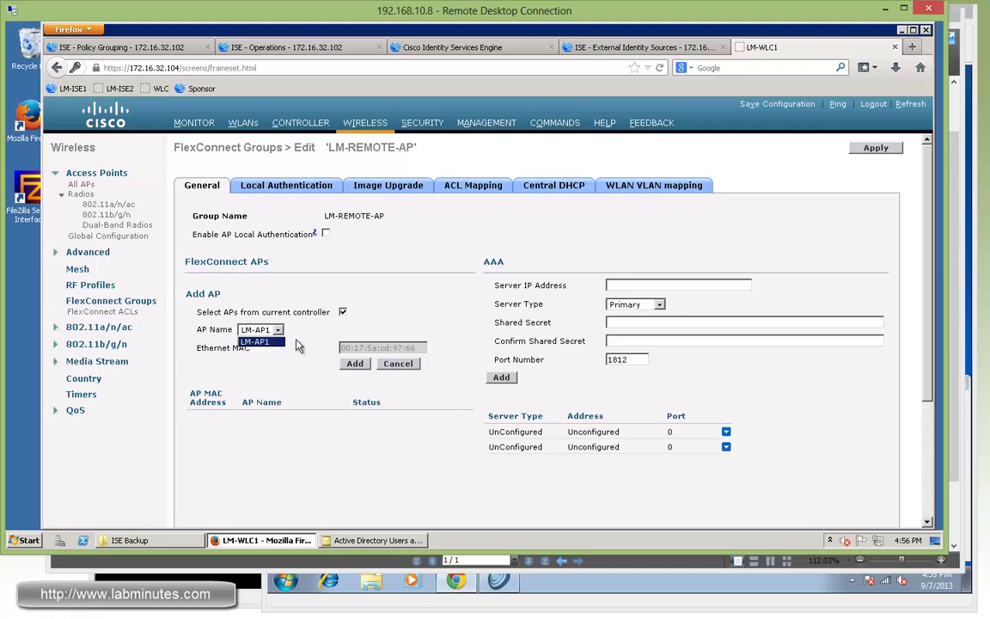
click(320, 333)
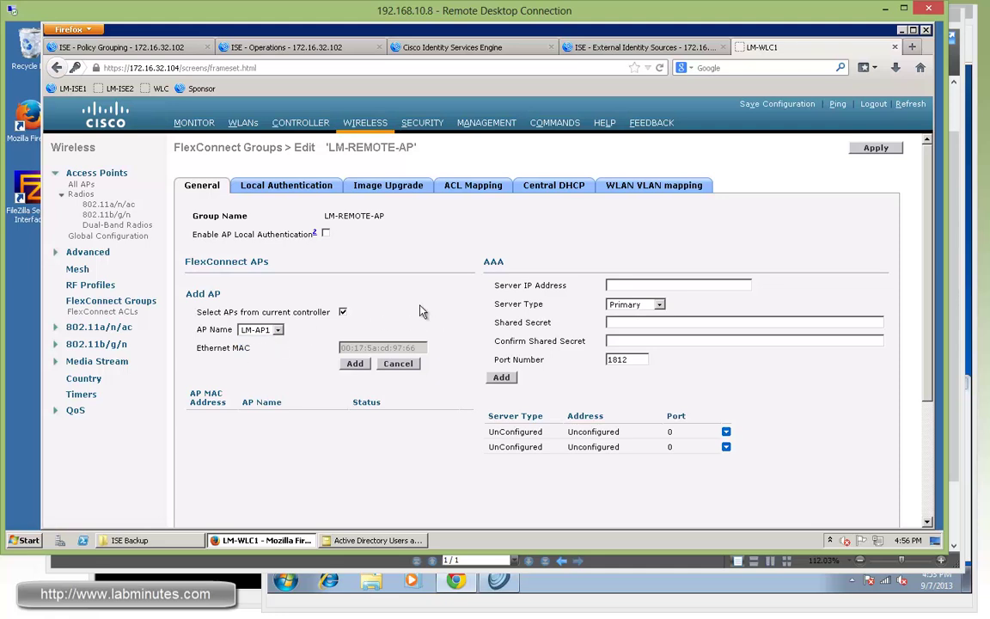
click(356, 363)
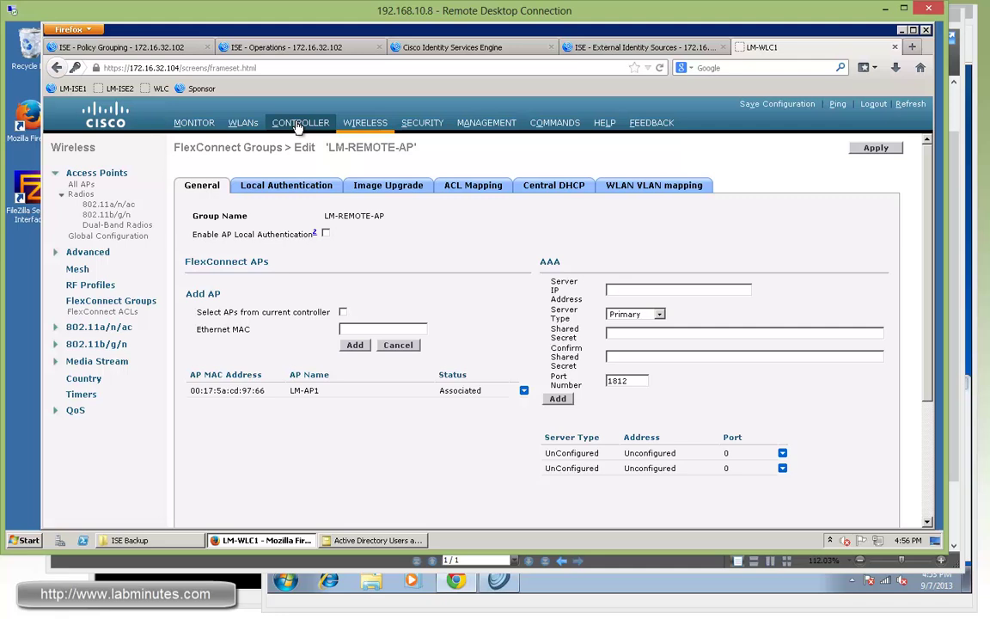
Step: Check LM-AP1's inherited group VLAN-ACL mappings, then switch to ISE's authentication details tab
click(366, 123)
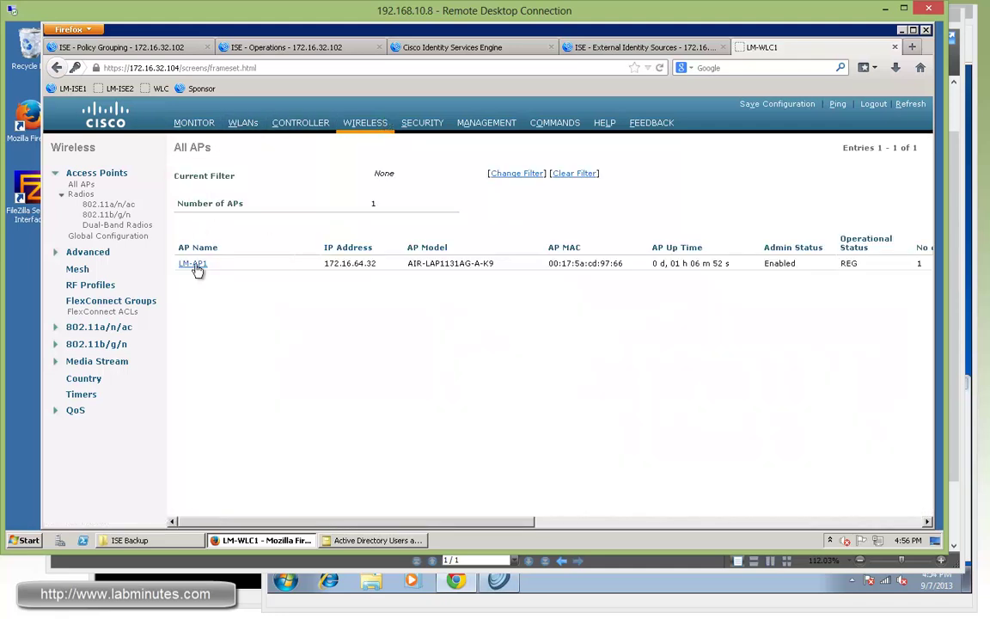
click(195, 266)
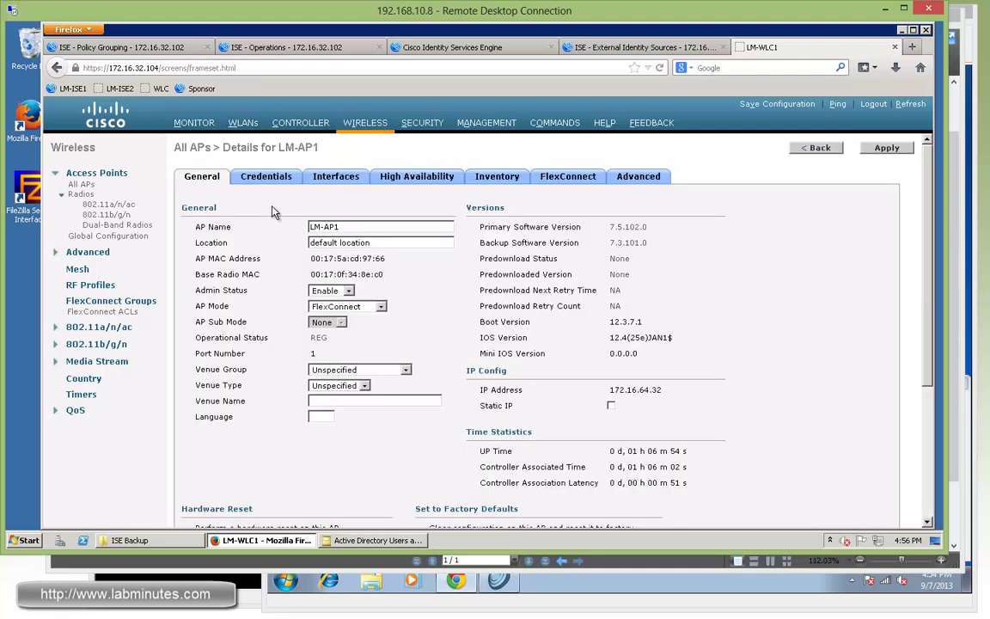
click(569, 178)
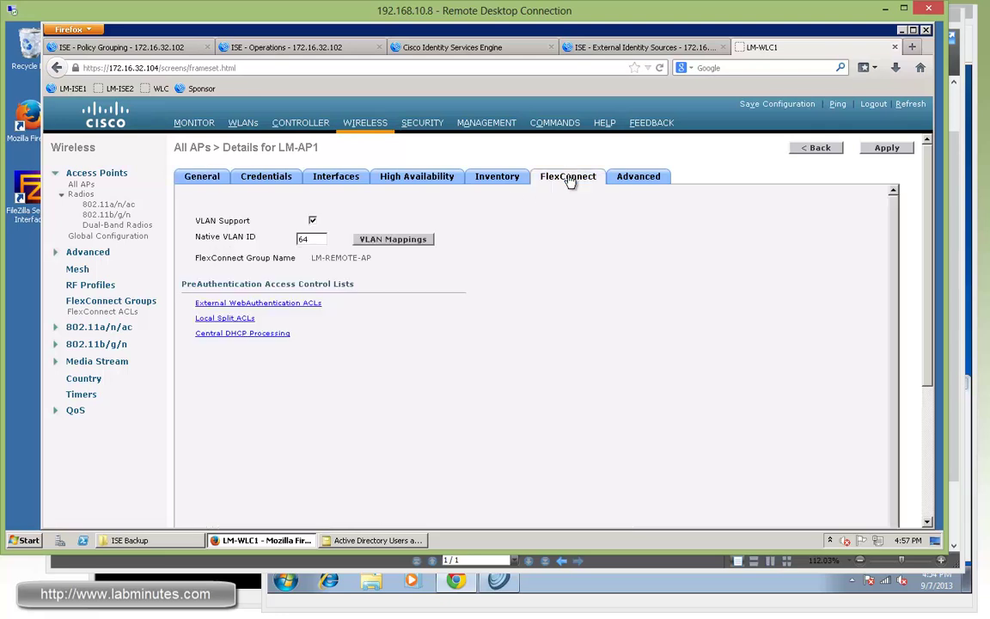
click(400, 239)
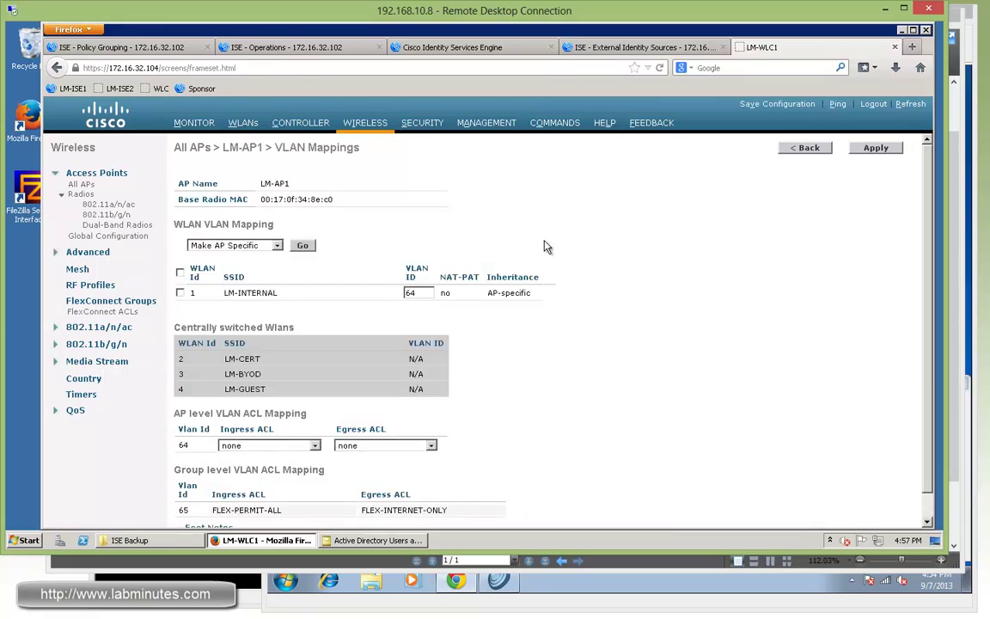
scroll(547, 245, down, 1)
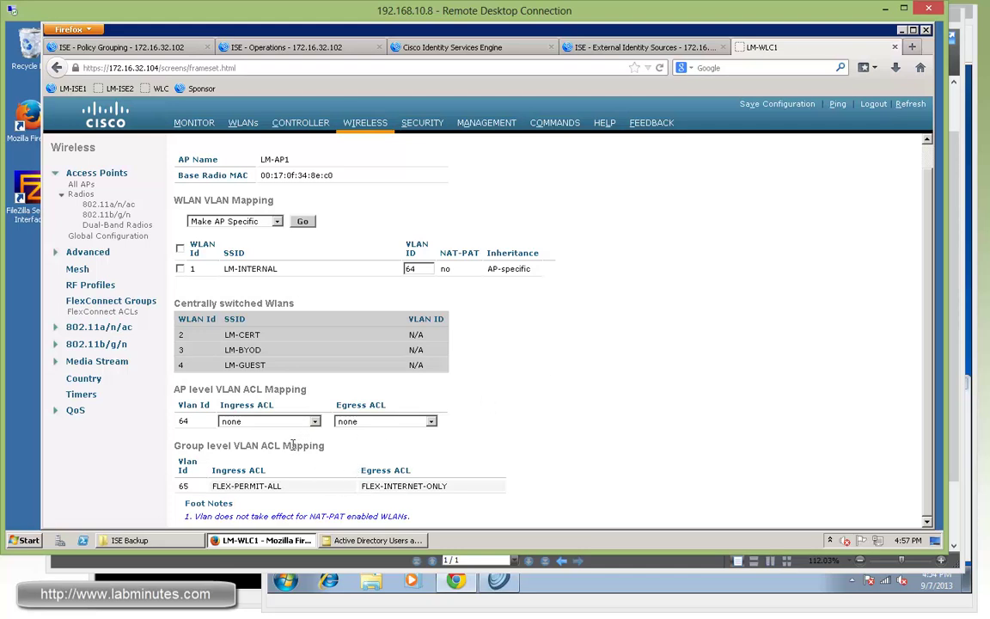
mouse_move(292, 444)
mouse_down()
mouse_move(210, 448)
mouse_move(277, 448)
mouse_up()
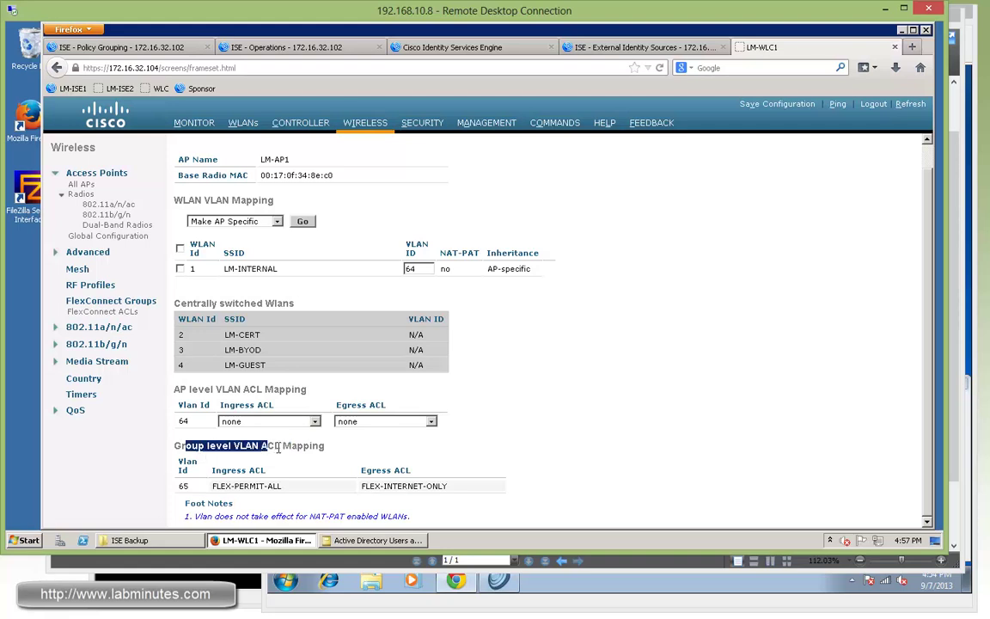
click(774, 437)
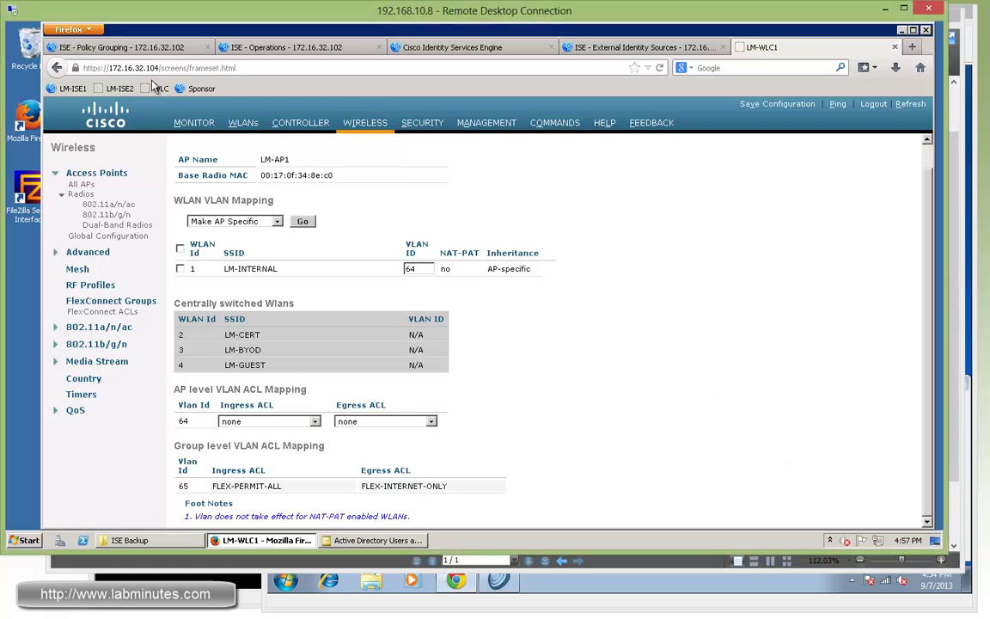
click(145, 47)
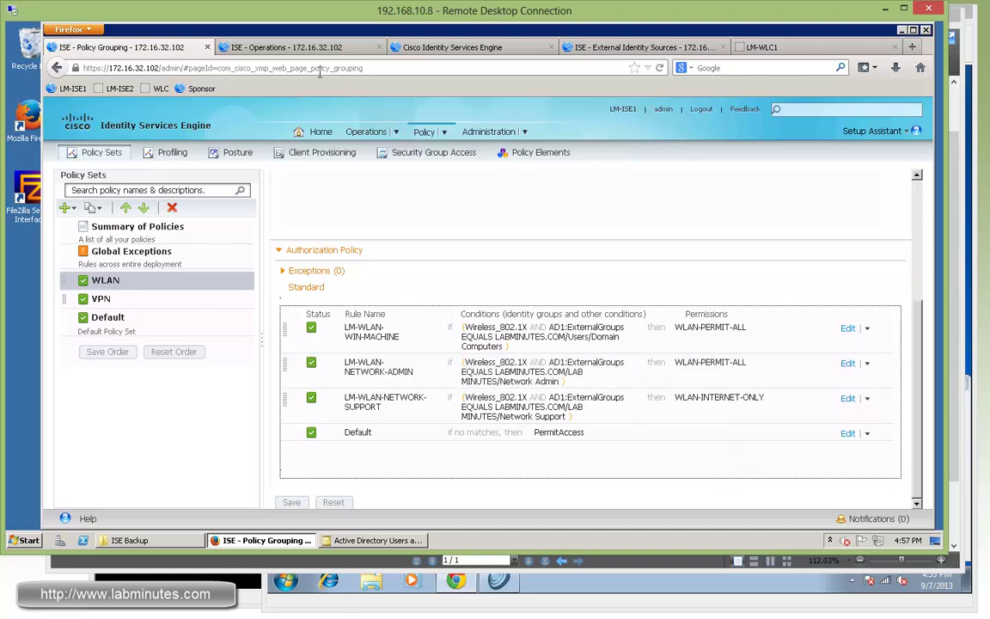
click(420, 48)
Step: Close the authentication details tab and go to ISE's Authorization Profiles list
click(551, 48)
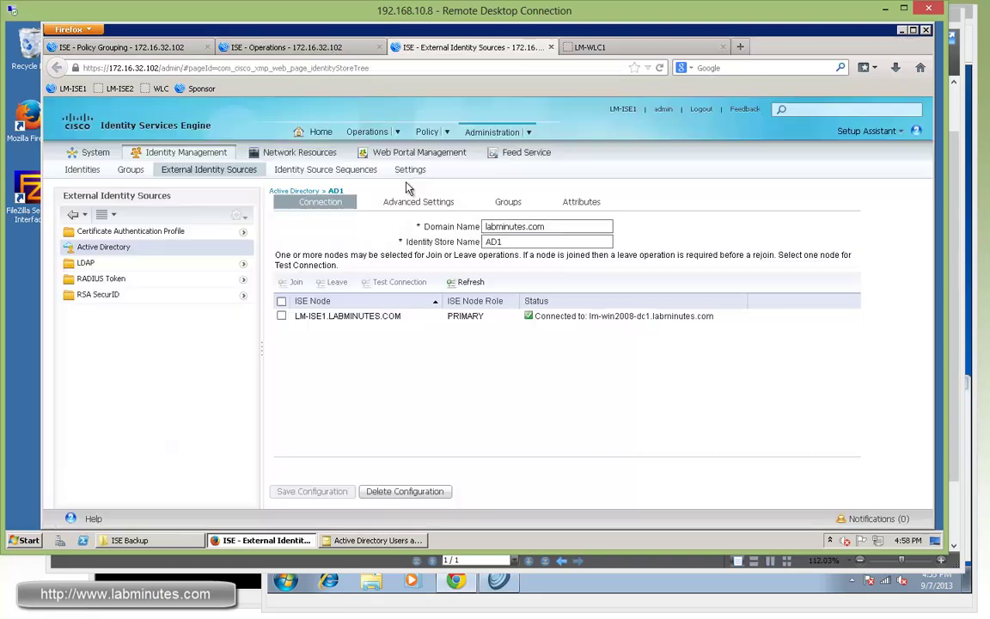
mouse_move(429, 131)
click(445, 287)
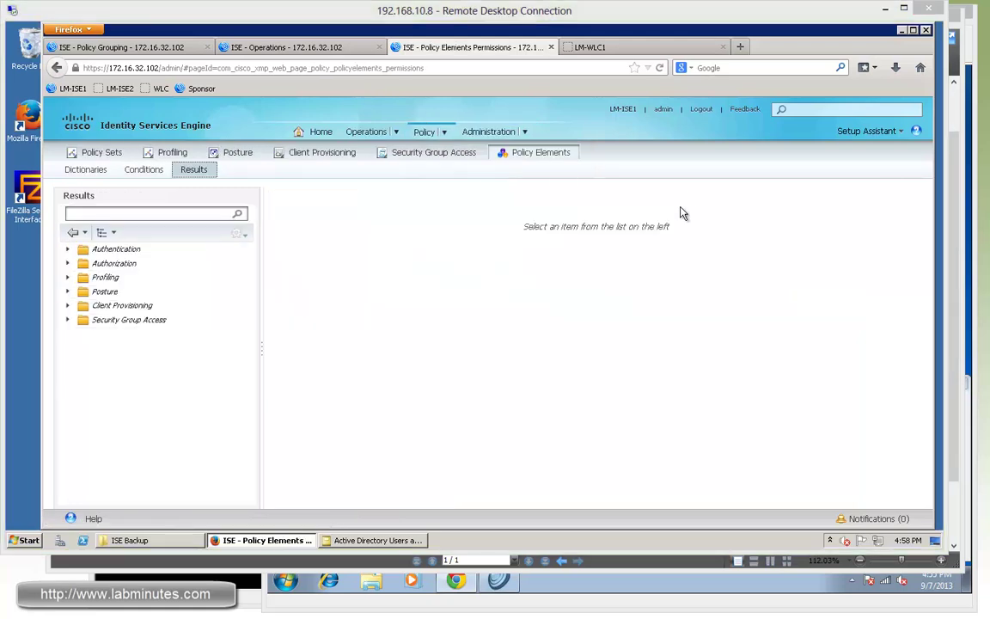
click(67, 263)
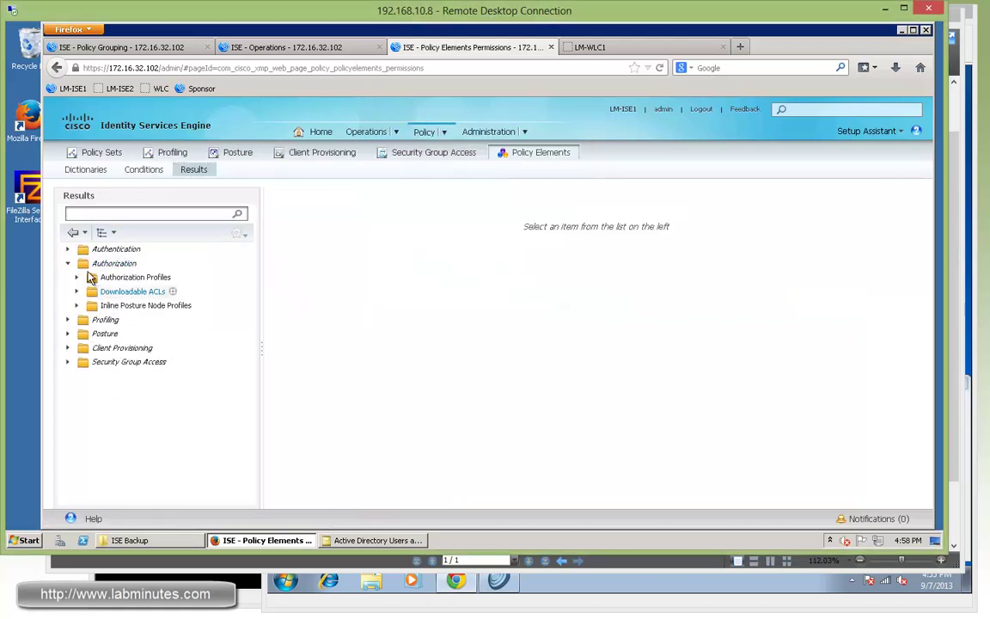
click(105, 279)
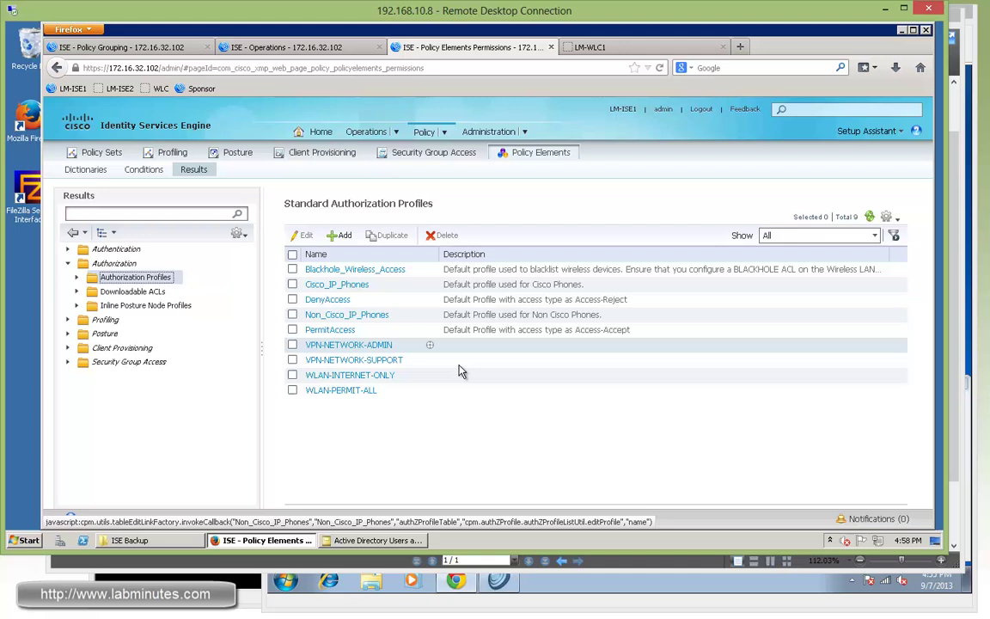
Step: Add profile FLEX-WLAN-VLAN-64 with VLAN assignment 64 and submit it
click(337, 234)
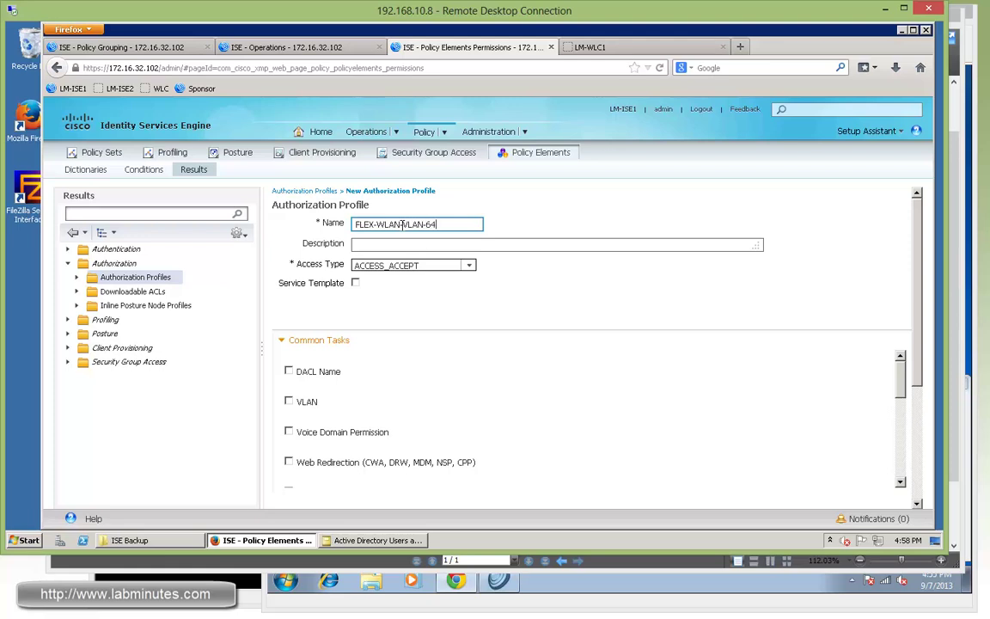
click(563, 364)
click(288, 401)
click(670, 402)
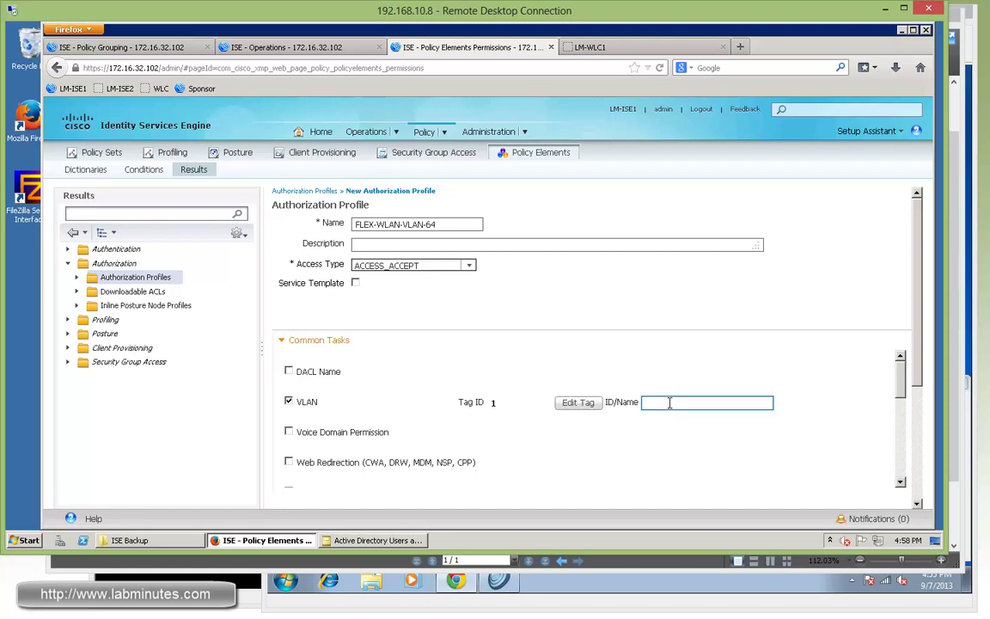
click(724, 433)
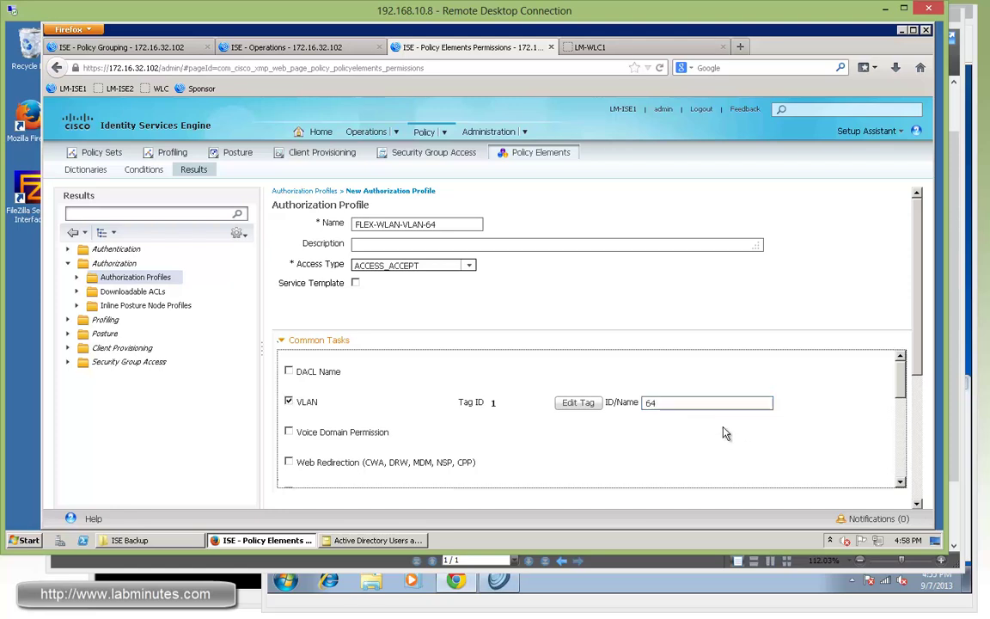
scroll(616, 440, down, 10)
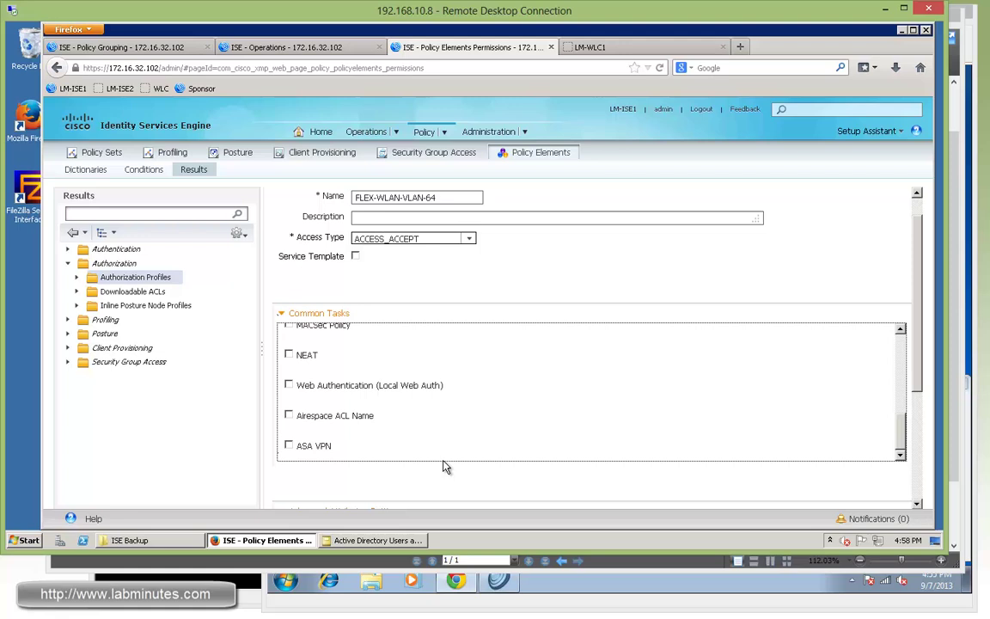
scroll(399, 358, down, 2)
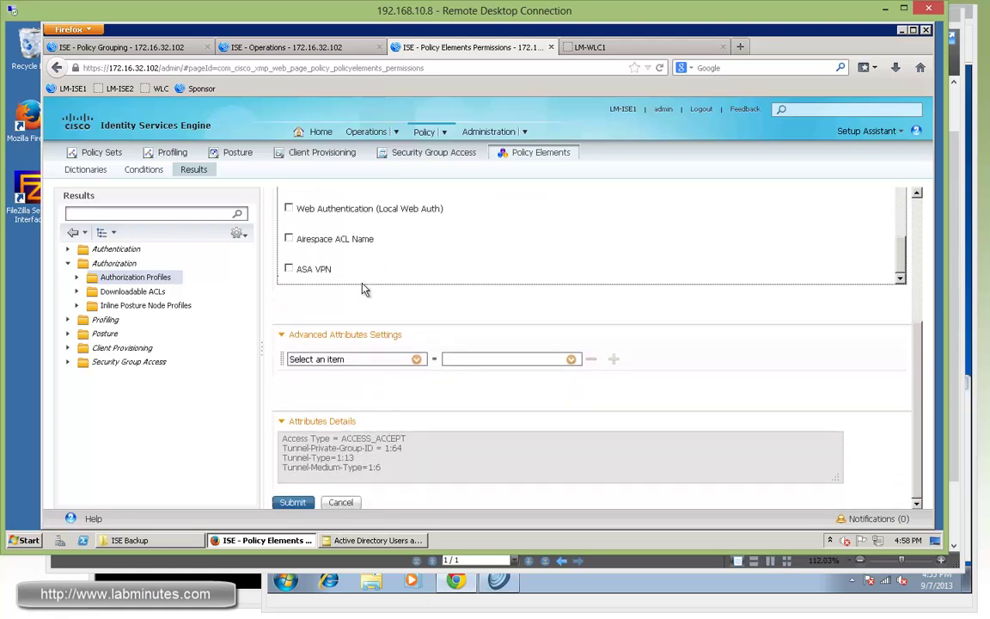
click(295, 503)
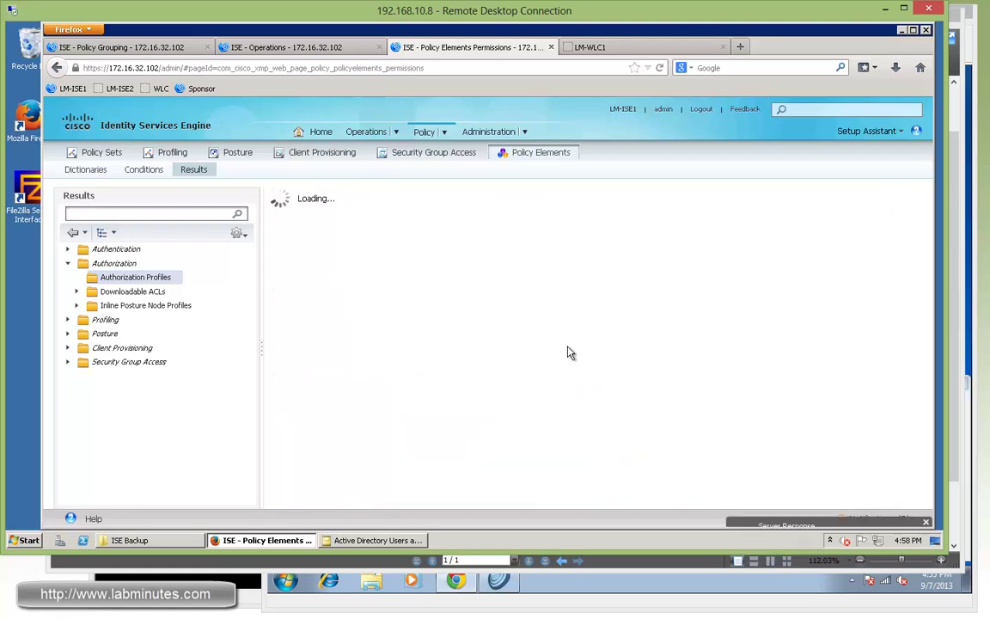
Step: Add profile FLEX-WLAN-VLAN-65 with VLAN assignment 65 and submit it
click(341, 236)
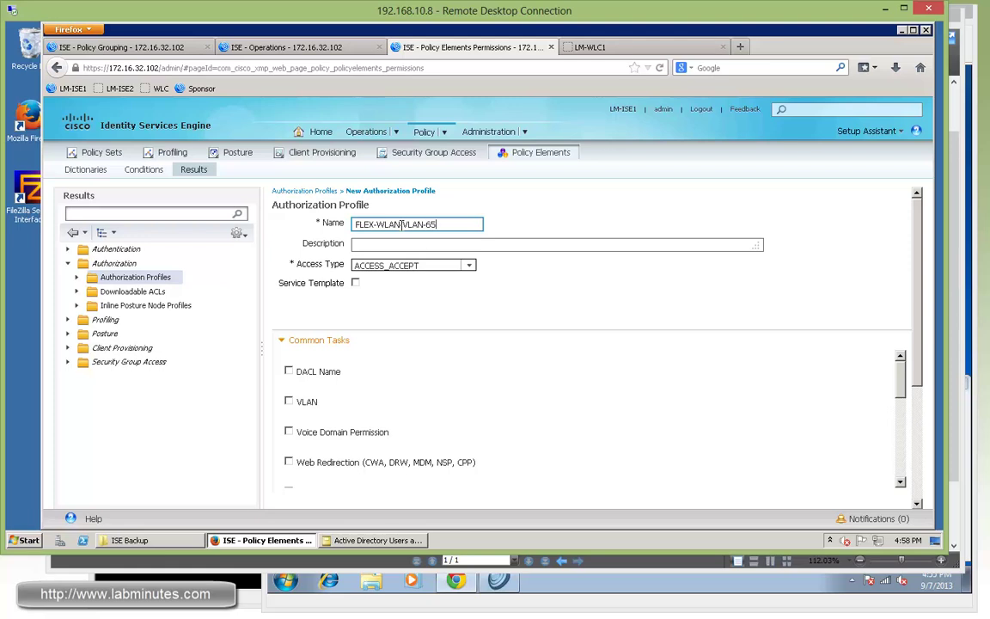
click(288, 401)
click(705, 401)
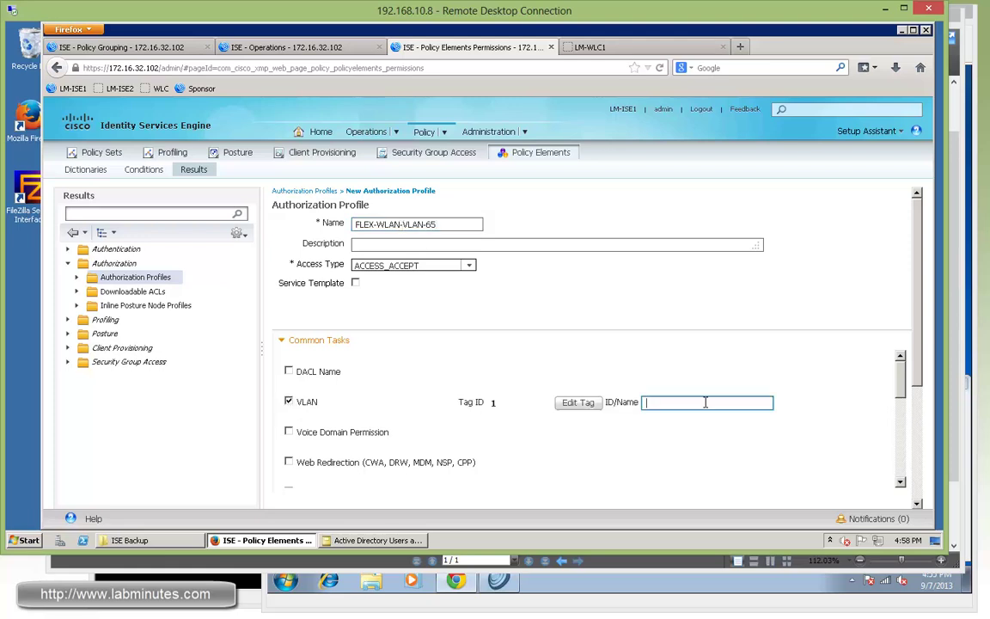
scroll(703, 404, down, 5)
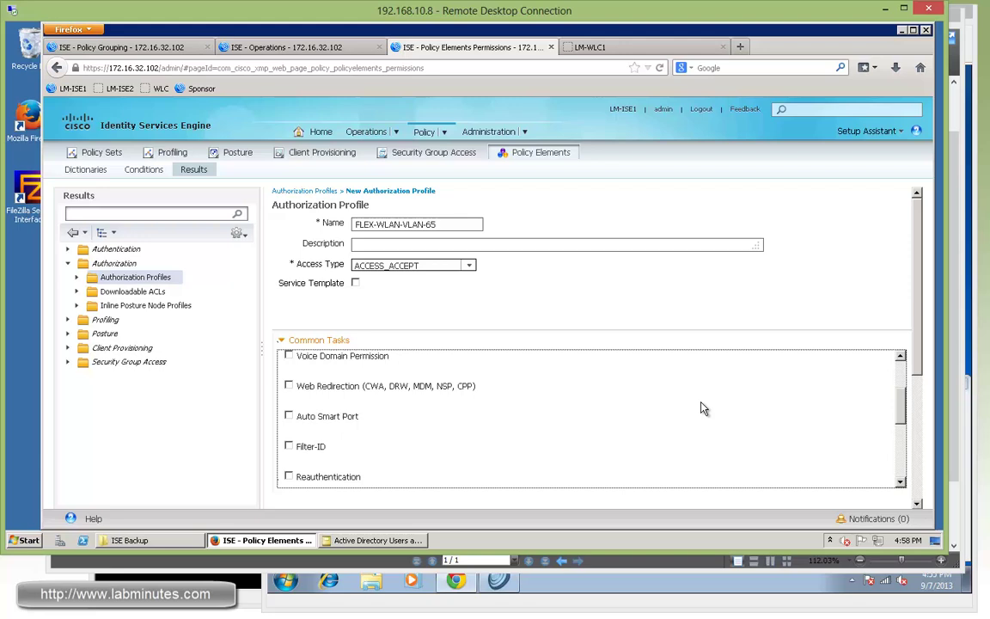
scroll(600, 500, down, 2)
scroll(547, 488, down, 3)
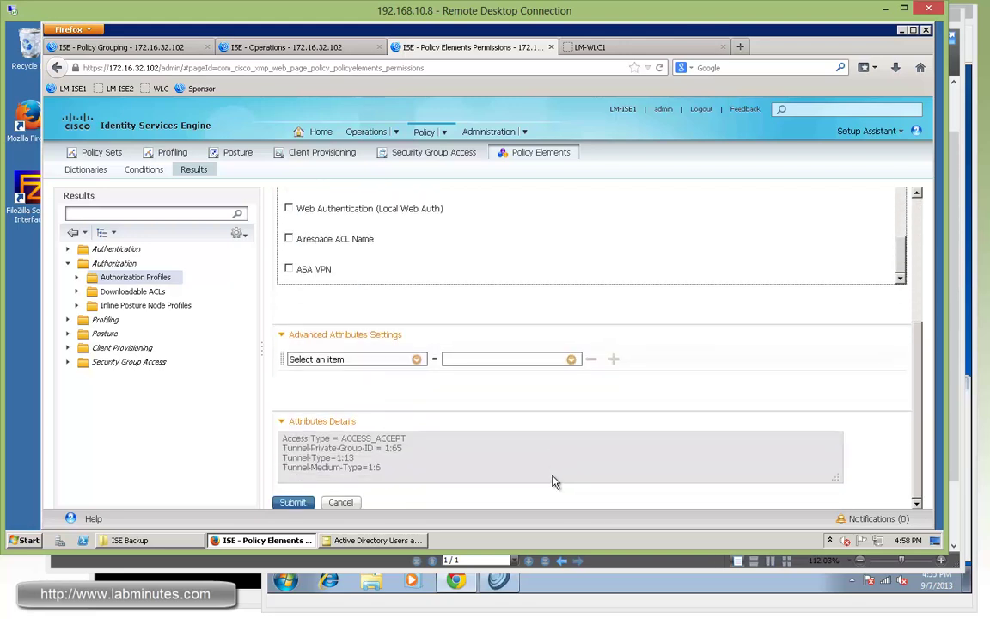
click(290, 501)
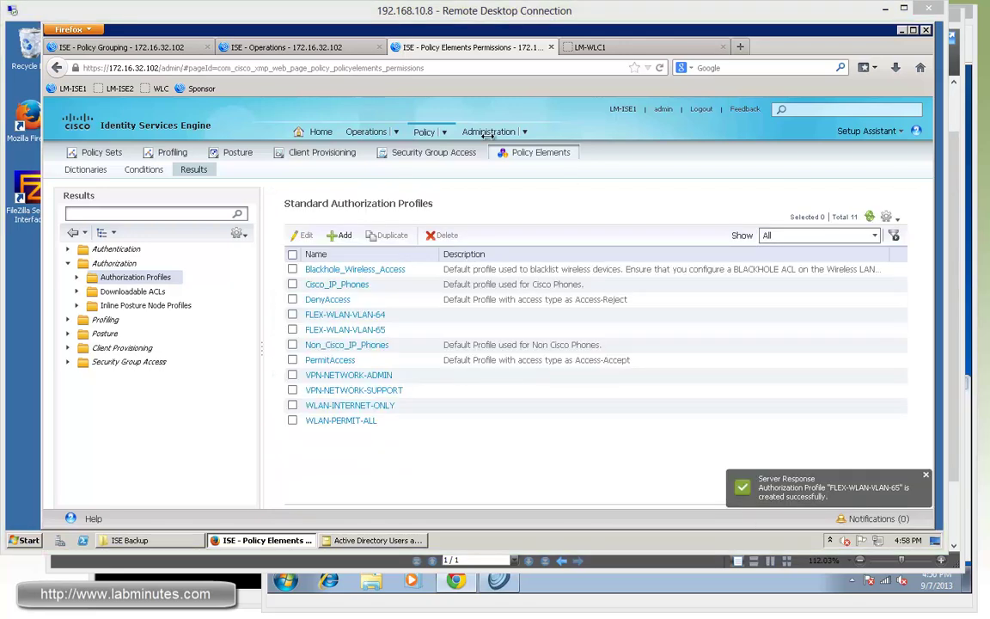
Step: Give the LM-WLAN-WIN-MACHINE rule the Standard FLEX-WLAN-VLAN-64 authorization profile
click(182, 47)
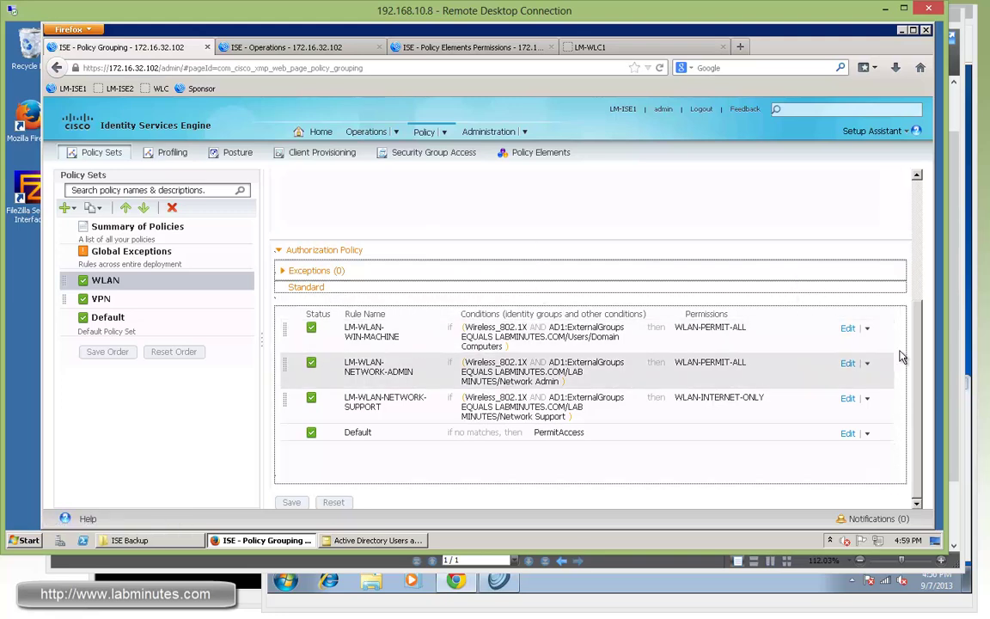
click(848, 328)
click(742, 331)
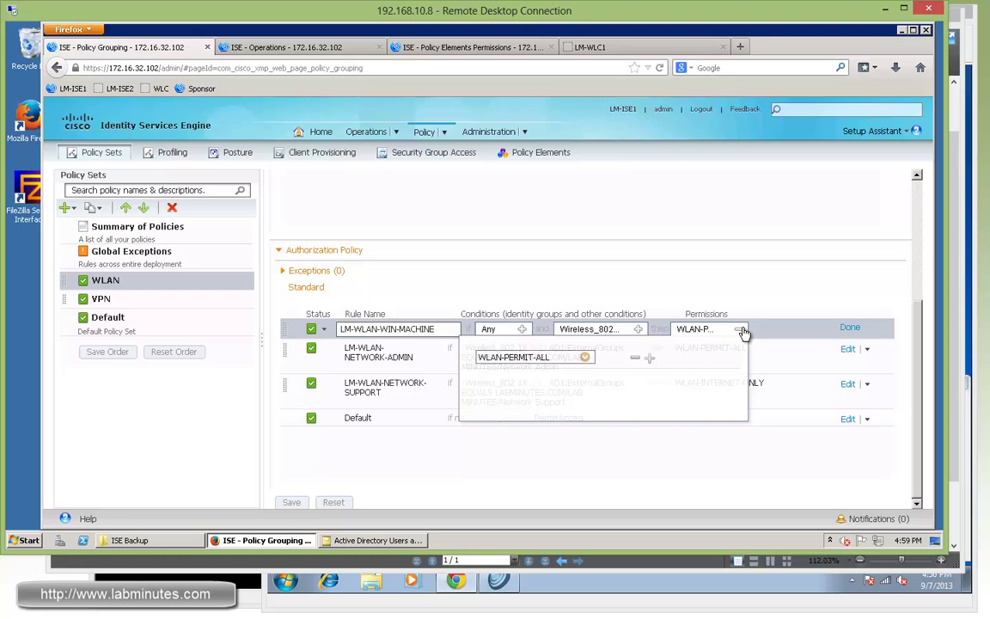
click(584, 357)
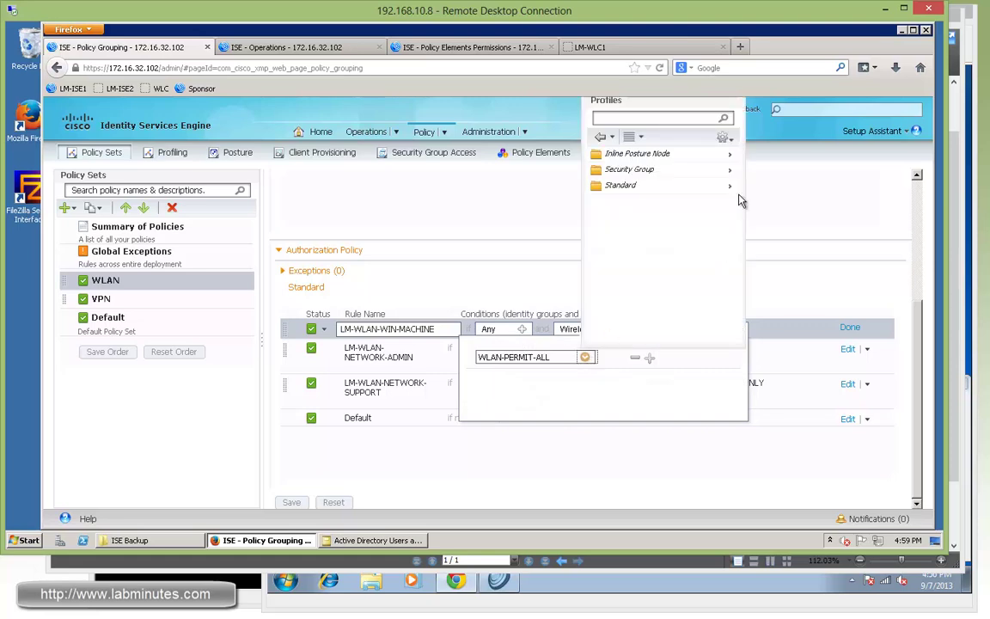
click(733, 187)
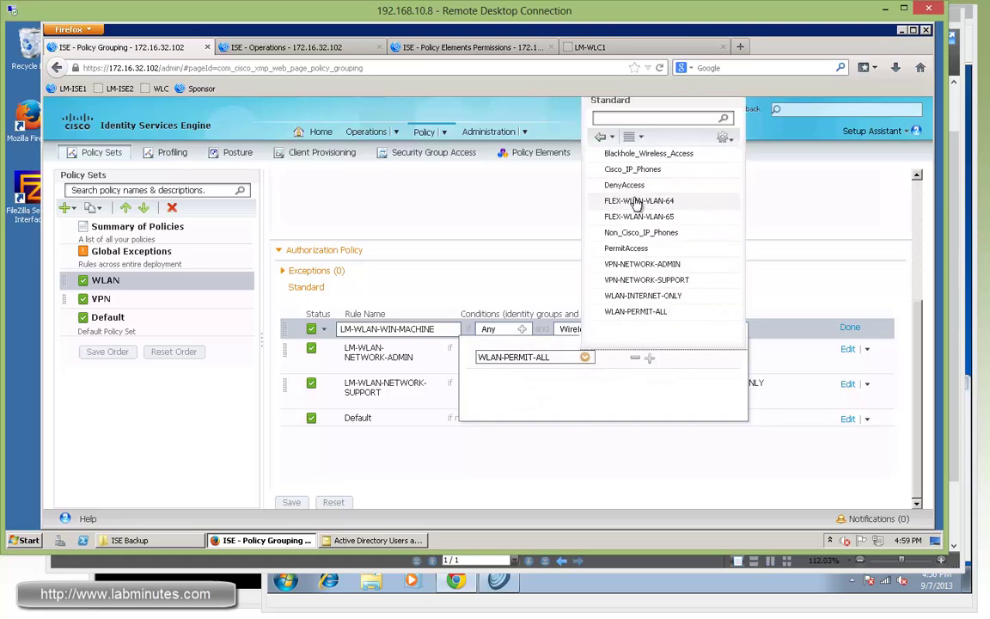
click(627, 201)
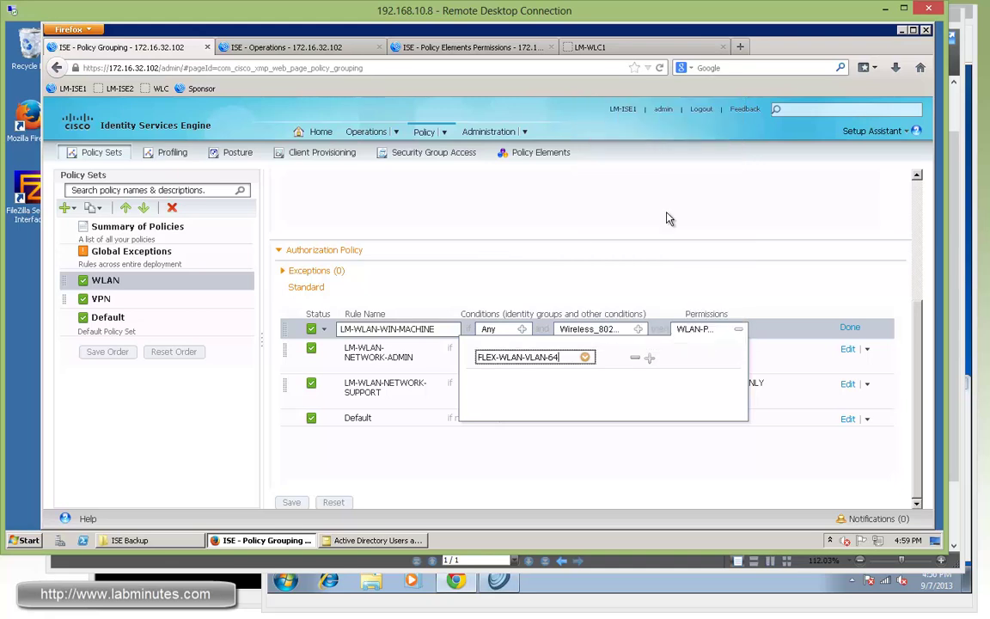
click(787, 296)
click(850, 327)
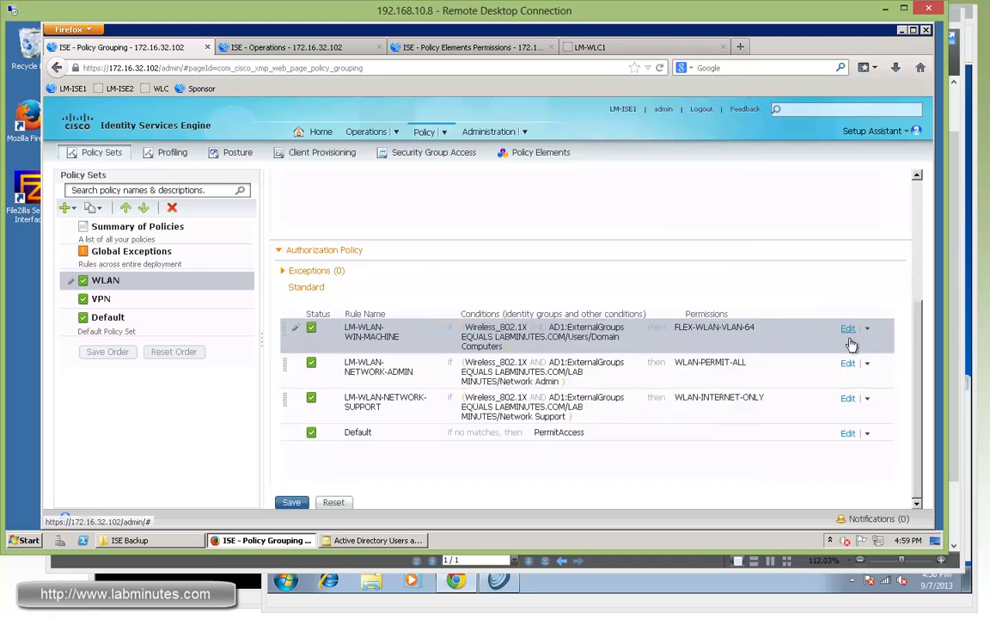
Step: Assign the FLEX-WLAN-VLAN-64 profile to the LM-WLAN-NETWORK-ADMIN rule
click(847, 365)
click(742, 366)
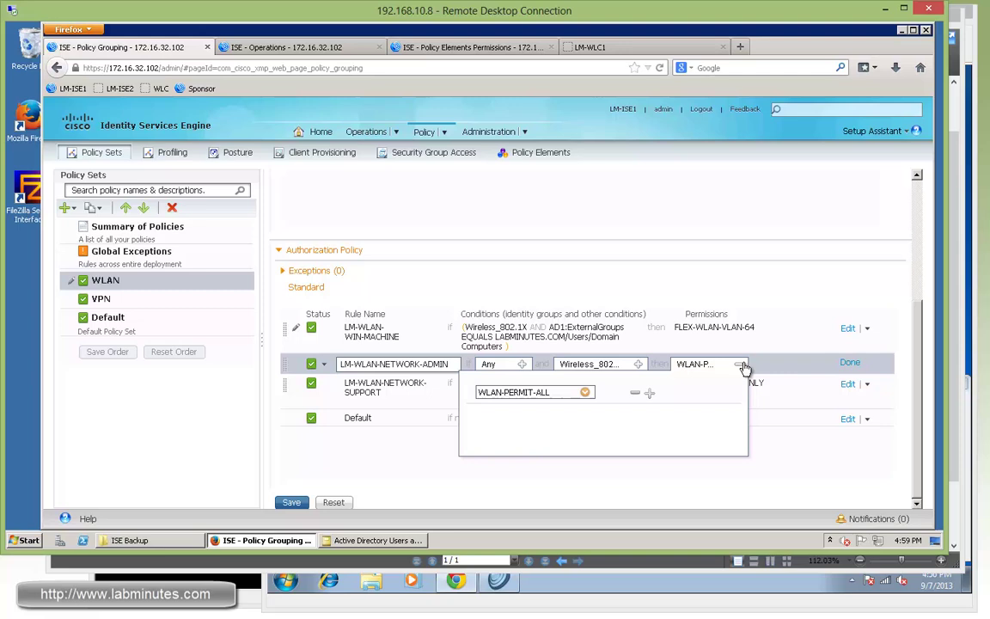
click(585, 392)
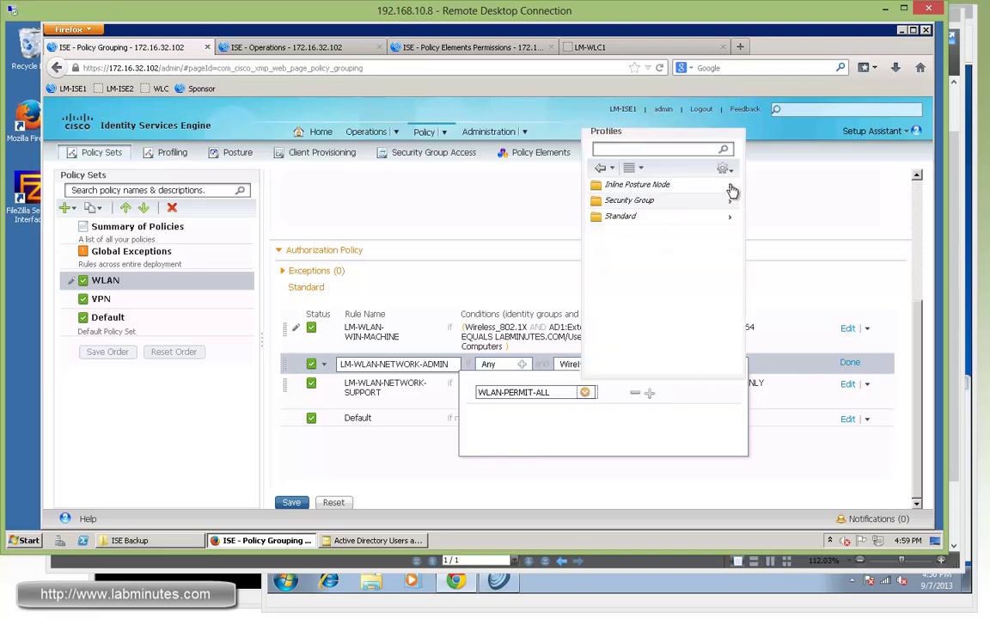
click(730, 216)
click(668, 231)
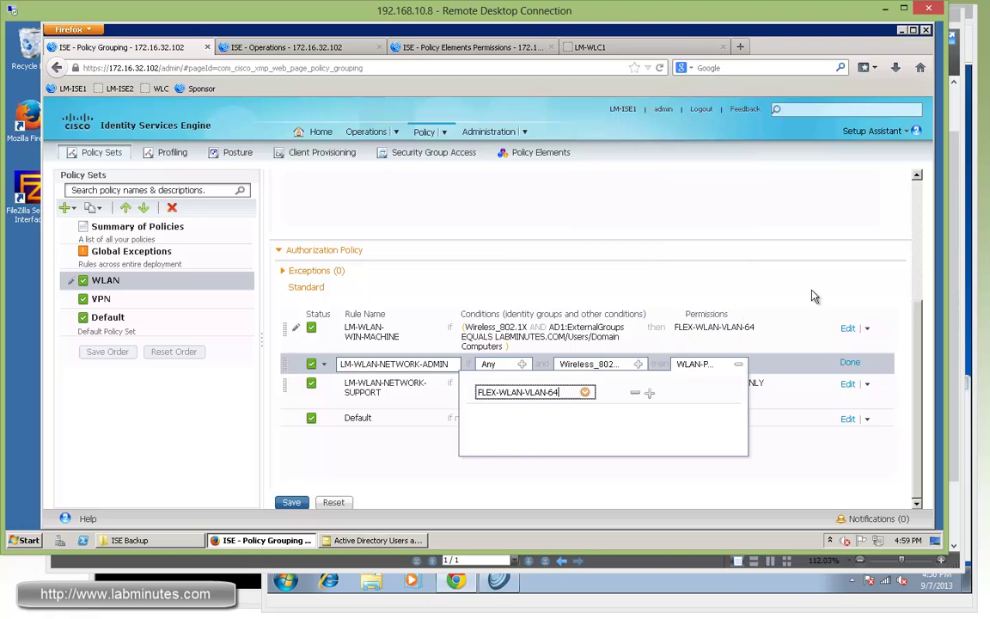
click(850, 364)
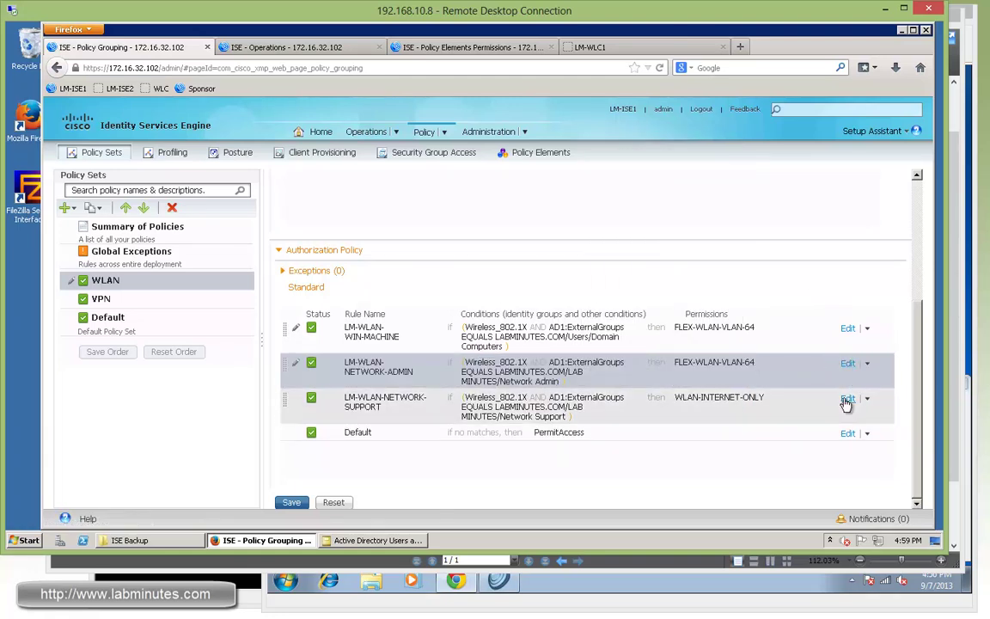
Step: Assign the FLEX-WLAN-VLAN-65 profile to the LM-WLAN-NETWORK-SUPPORT rule
click(848, 400)
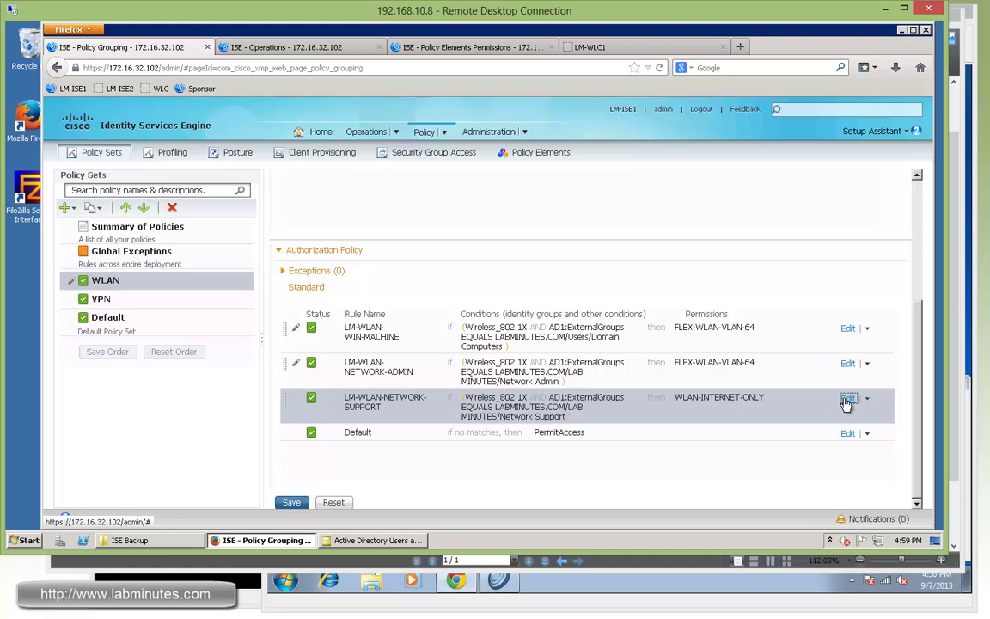
click(740, 401)
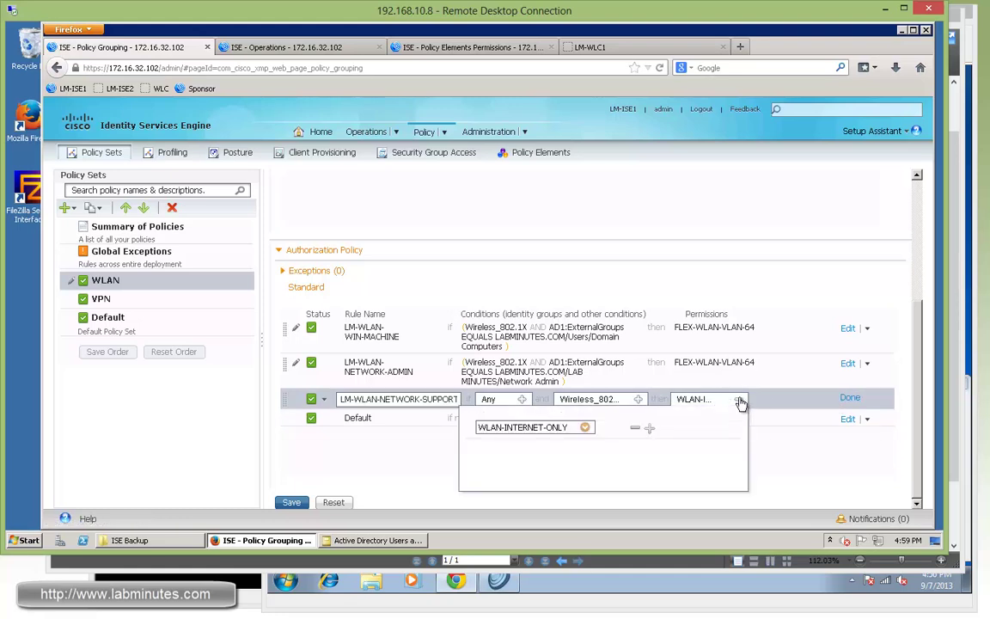
click(585, 427)
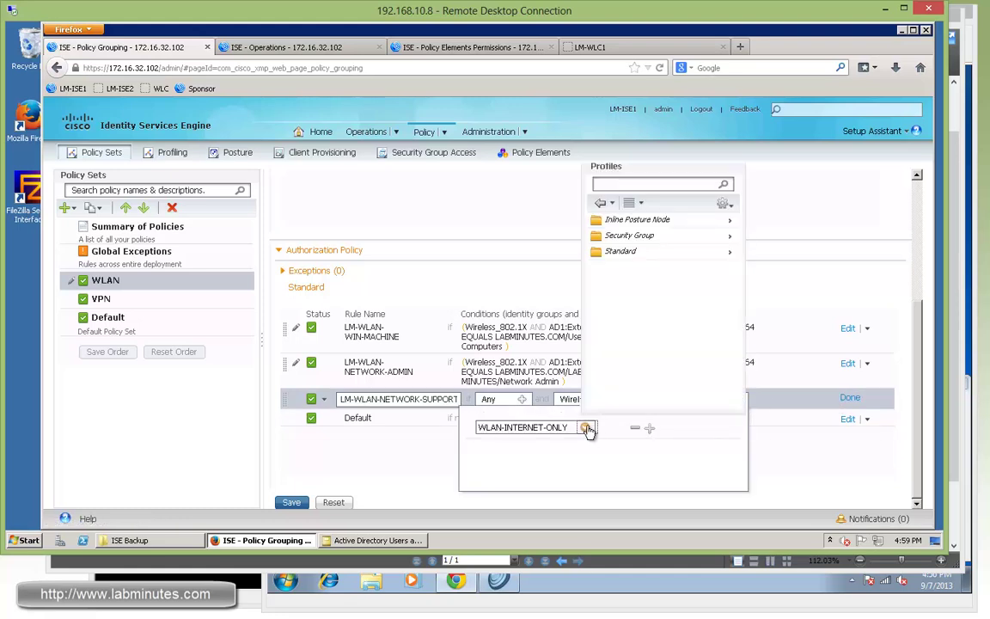
click(729, 236)
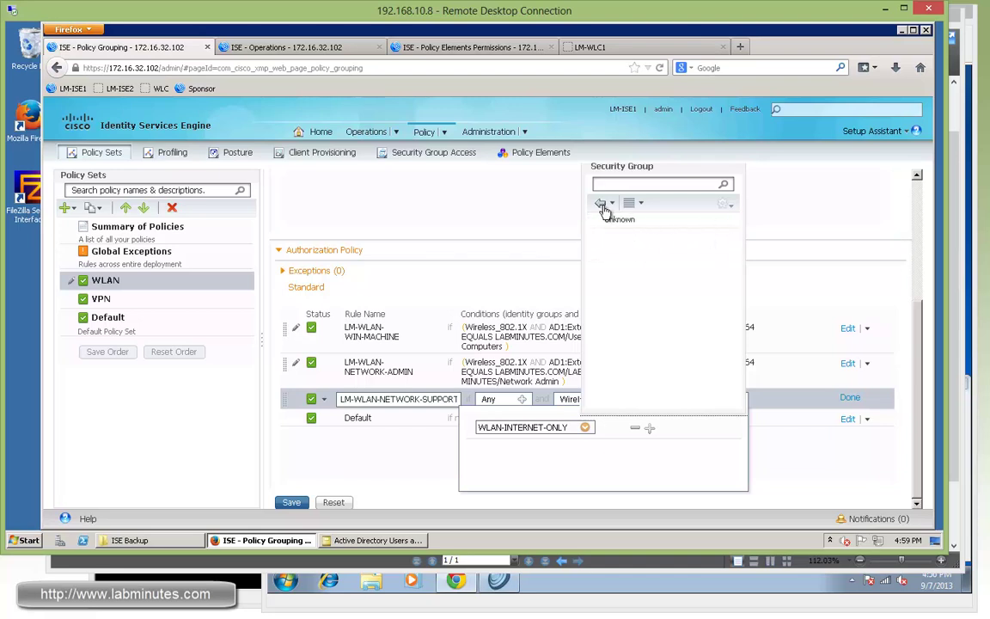
click(601, 205)
click(731, 252)
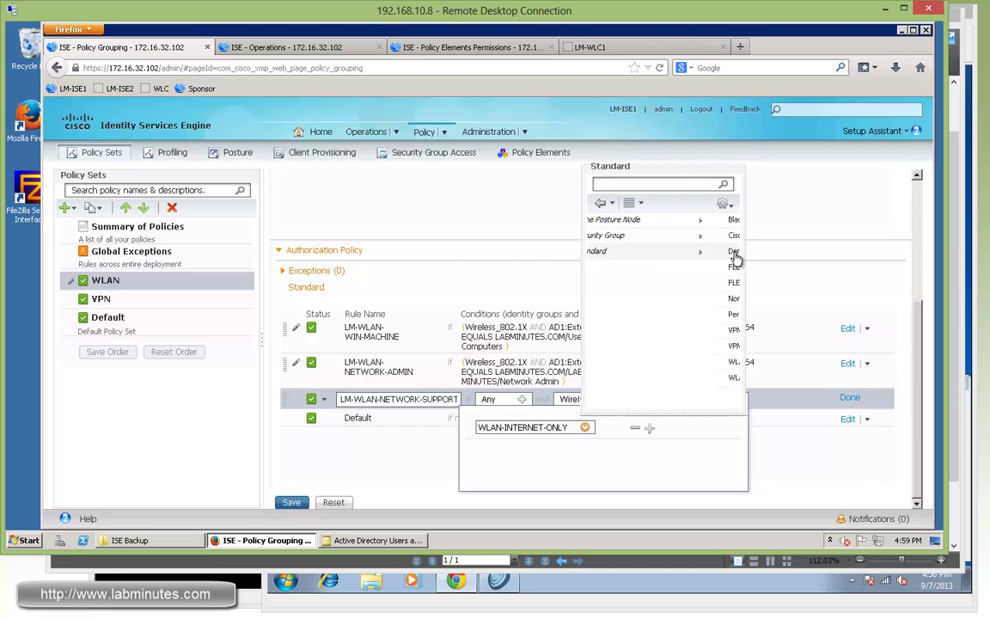
click(663, 282)
click(850, 398)
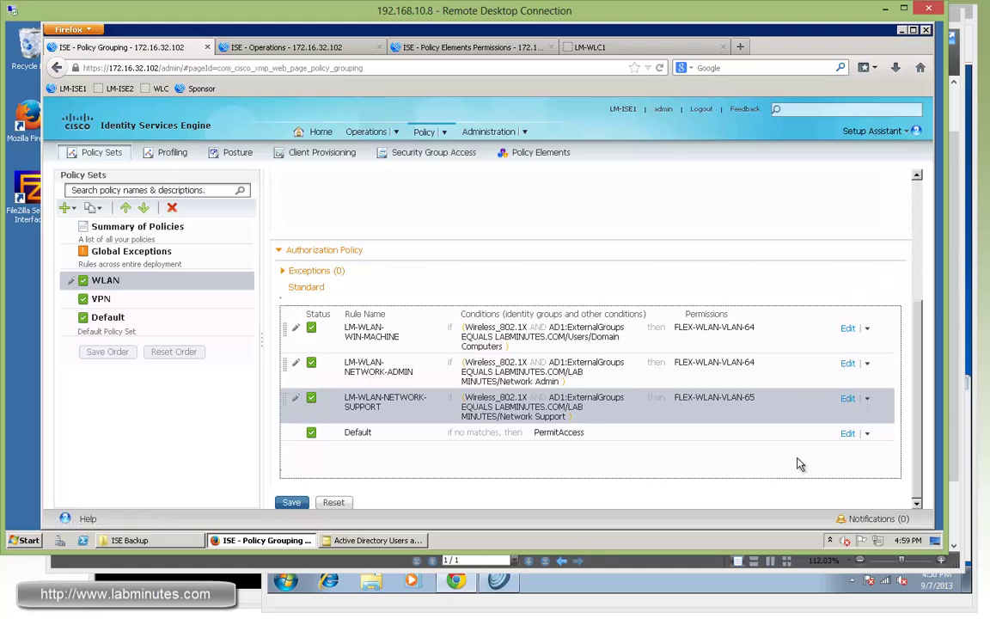
Step: Change the Default rule's permission to Standard > DenyAccess and save the authorization policy
click(847, 434)
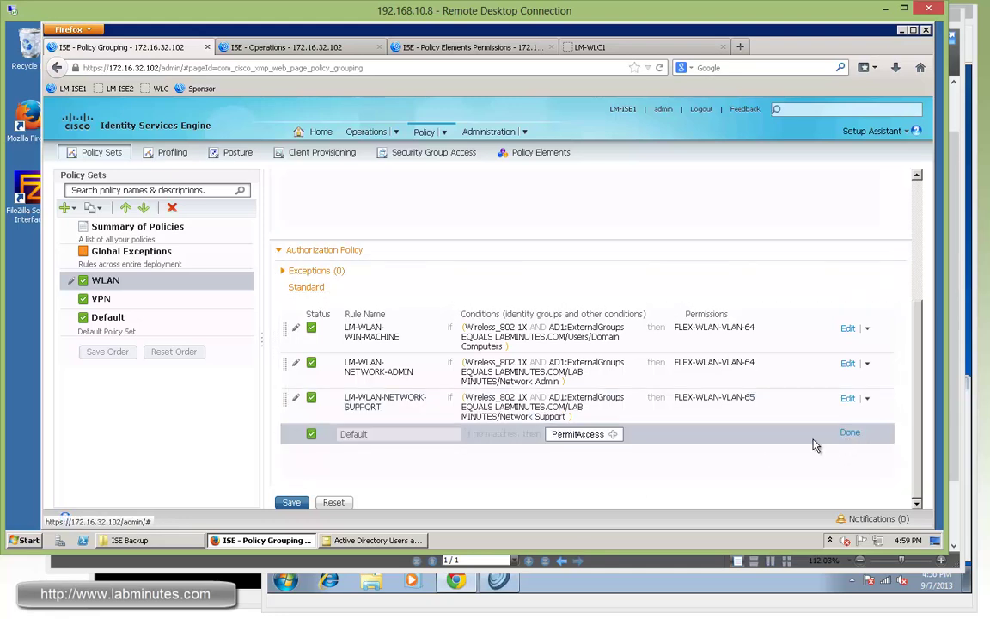
click(614, 436)
click(671, 464)
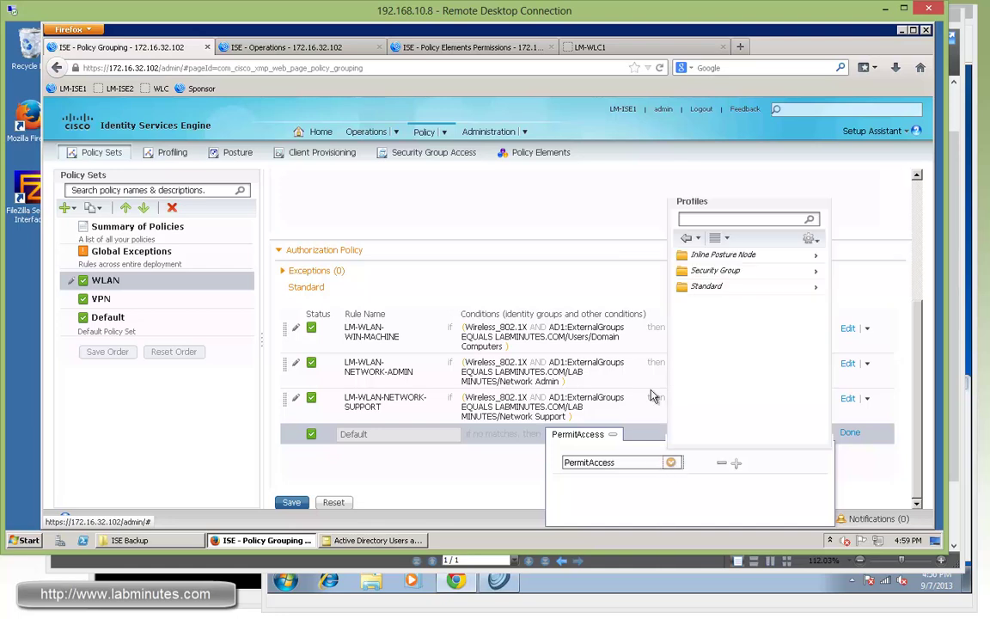
click(808, 289)
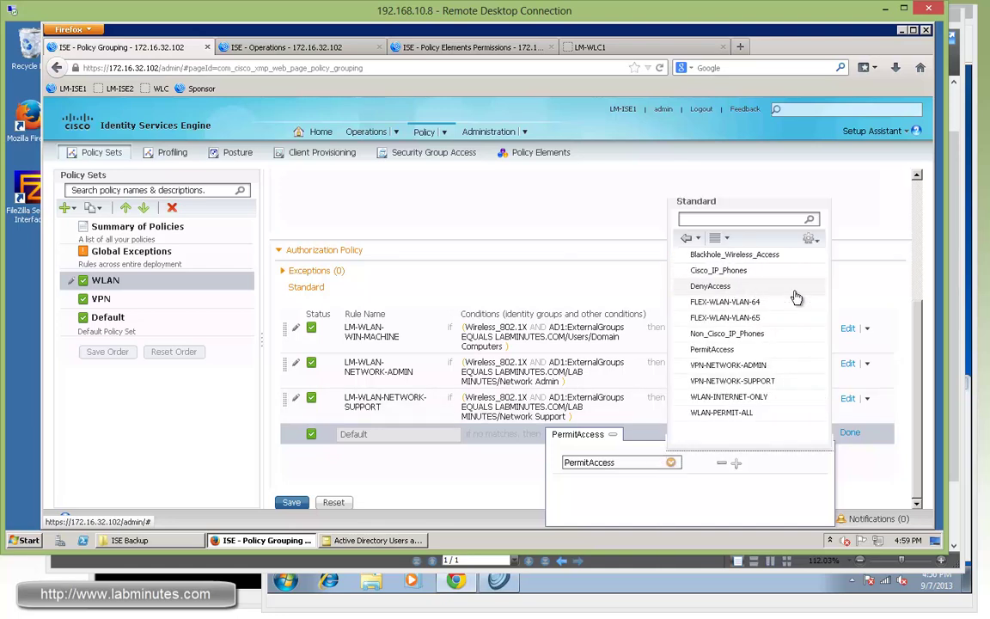
click(712, 289)
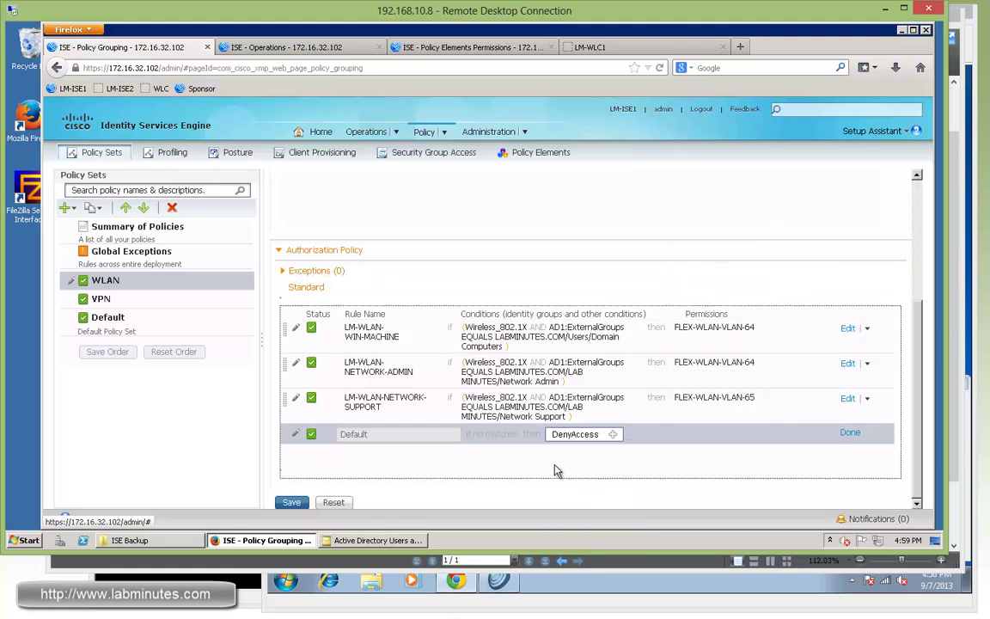
click(291, 502)
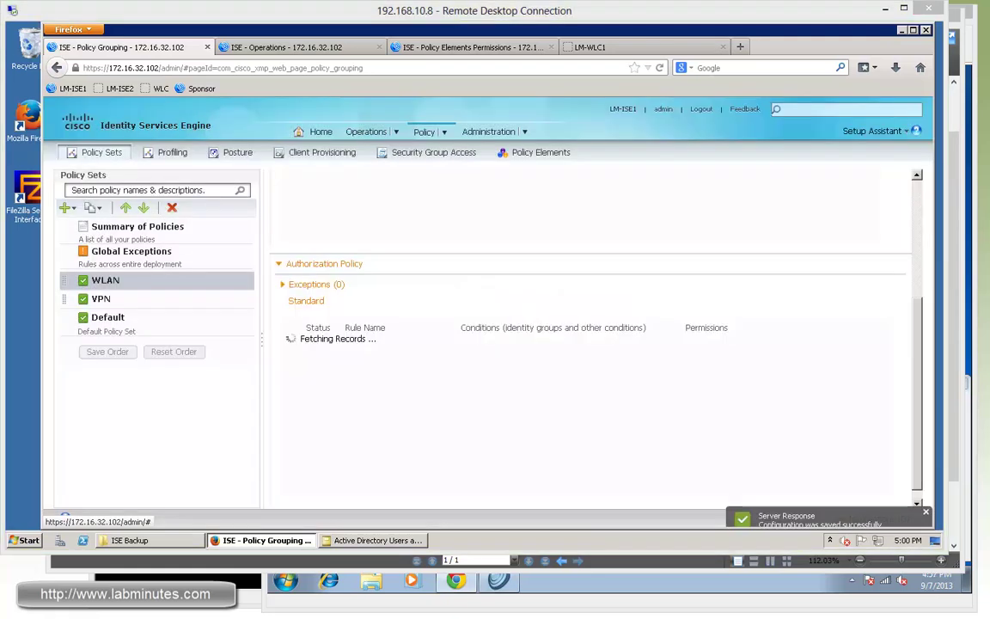
click(623, 477)
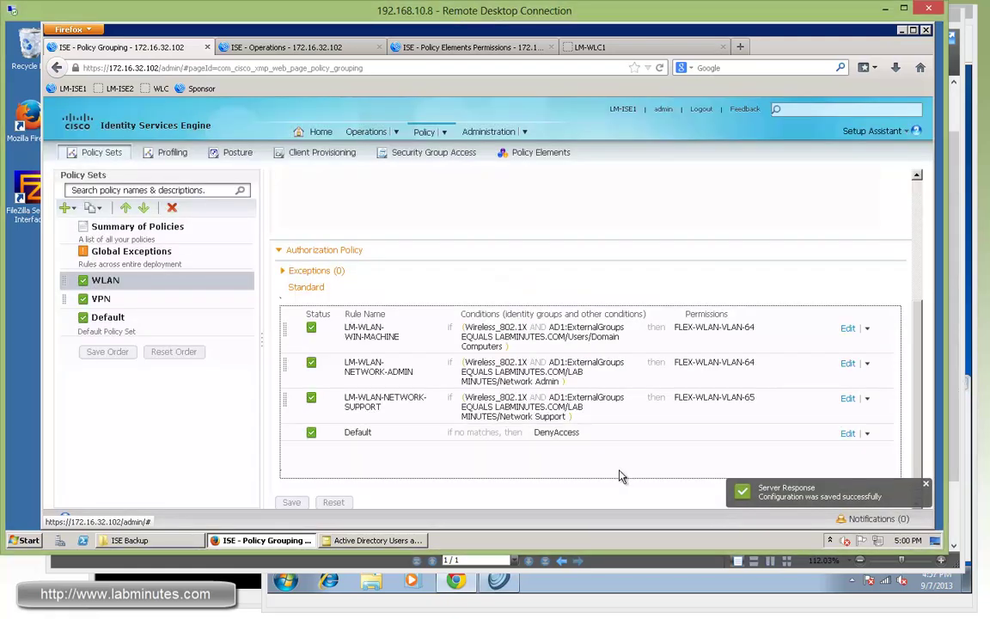
Step: Disconnect the Windows 7 test VM from LM-INTERNAL and reconnect it
click(748, 591)
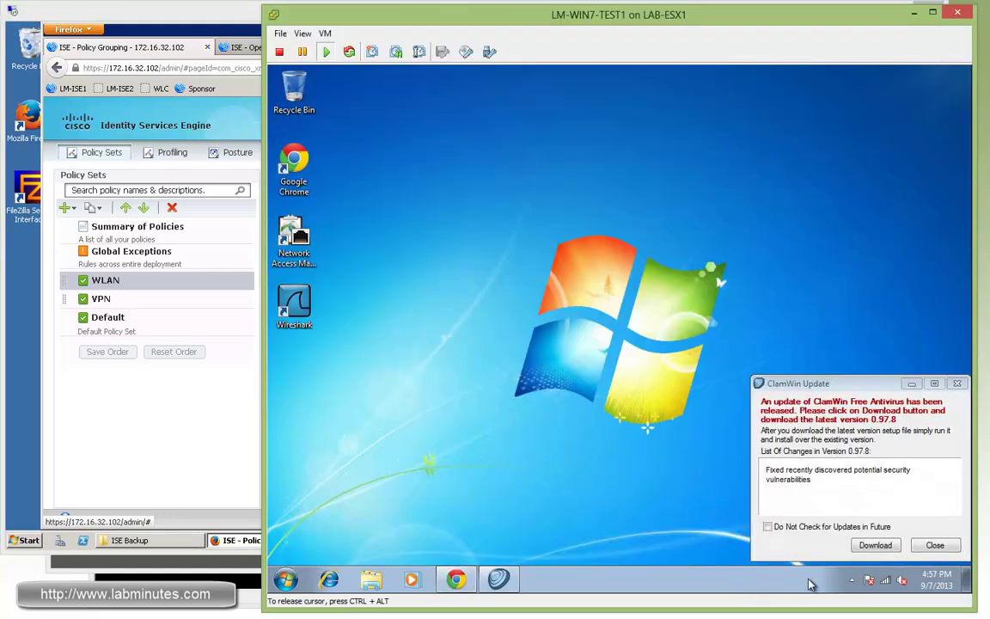
click(886, 580)
click(901, 392)
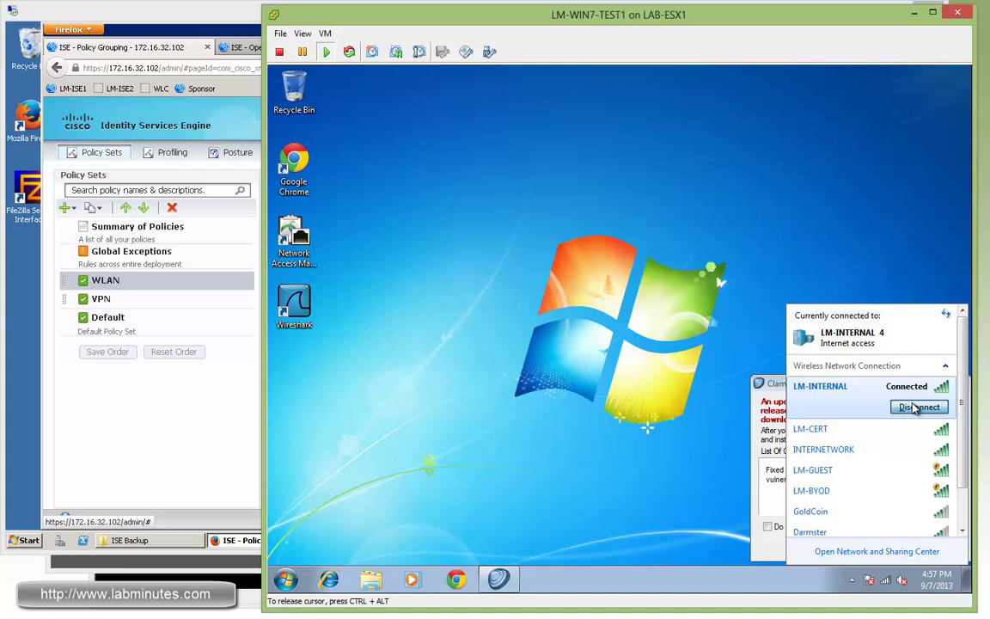
click(894, 393)
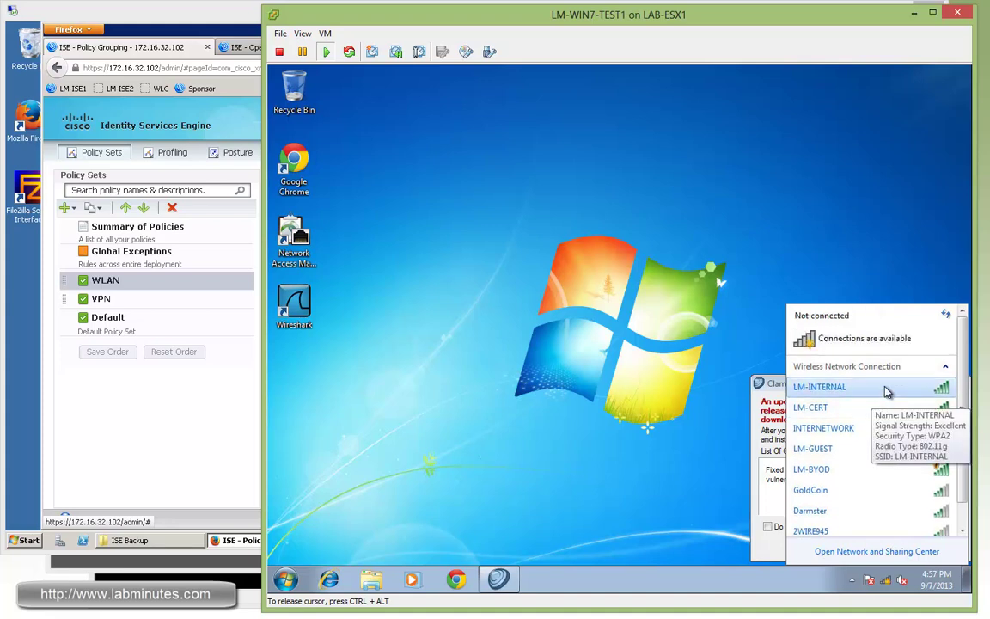
click(920, 395)
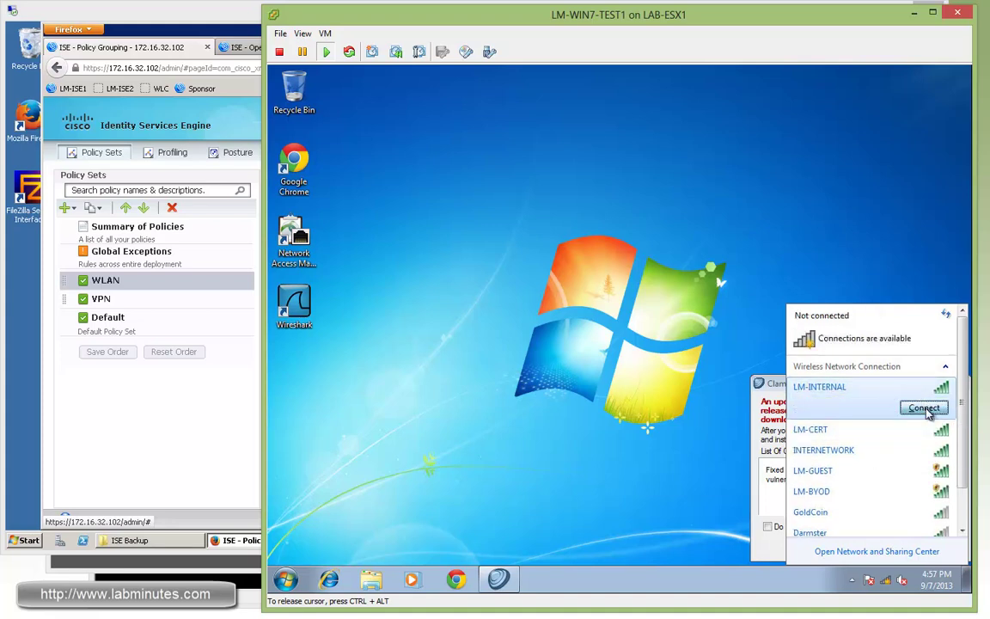
click(927, 409)
Step: Show the LM-INTERNAL connection's details, with IPv4 address 172.16.65.32
right_click(864, 387)
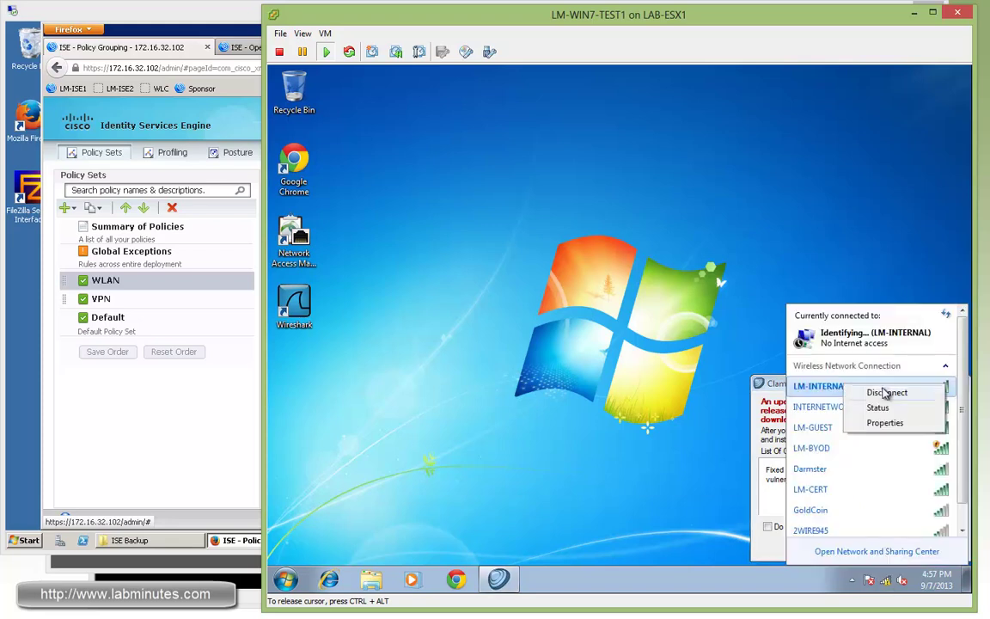
click(881, 408)
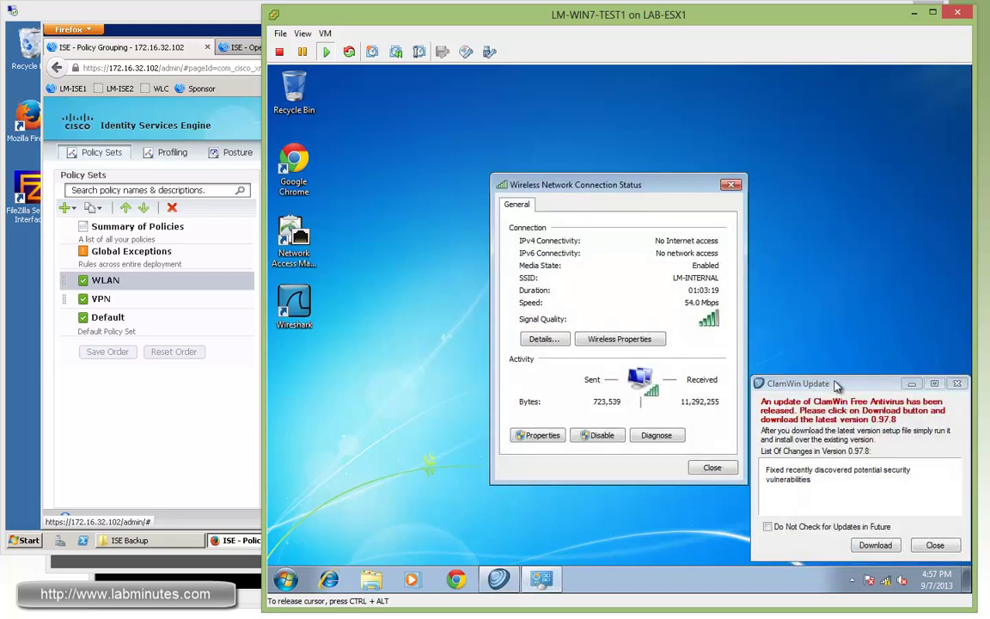
click(541, 339)
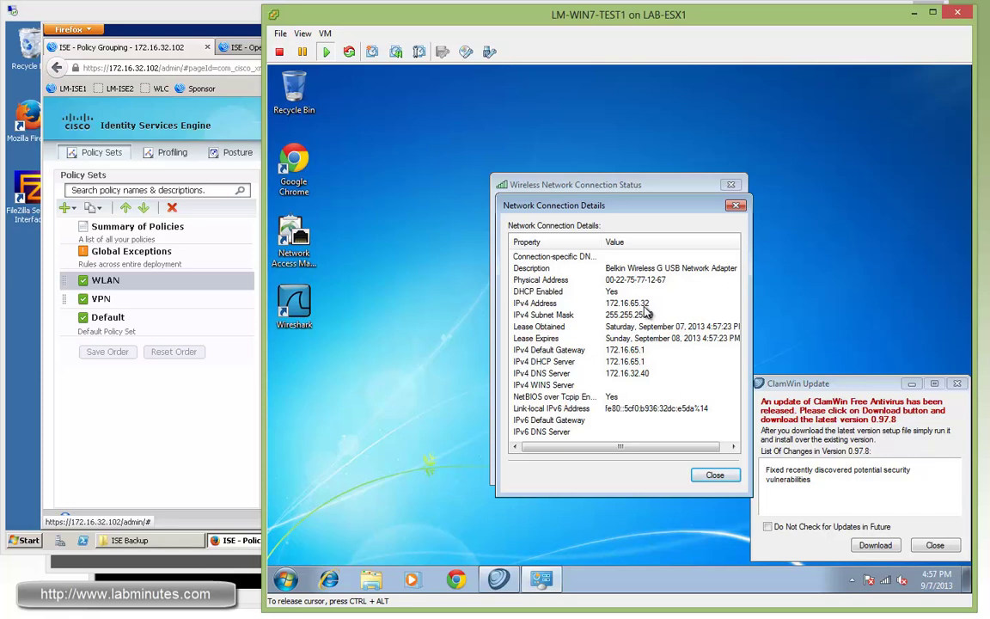
Step: Launch Chrome and browse to the IIS7 server at 172.16.32.40
click(286, 579)
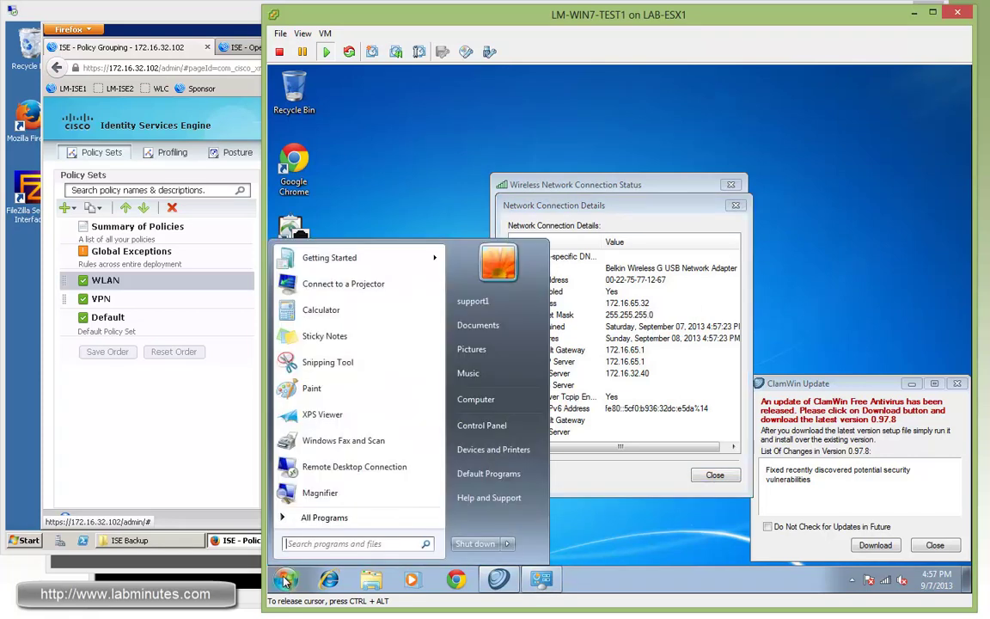
click(454, 578)
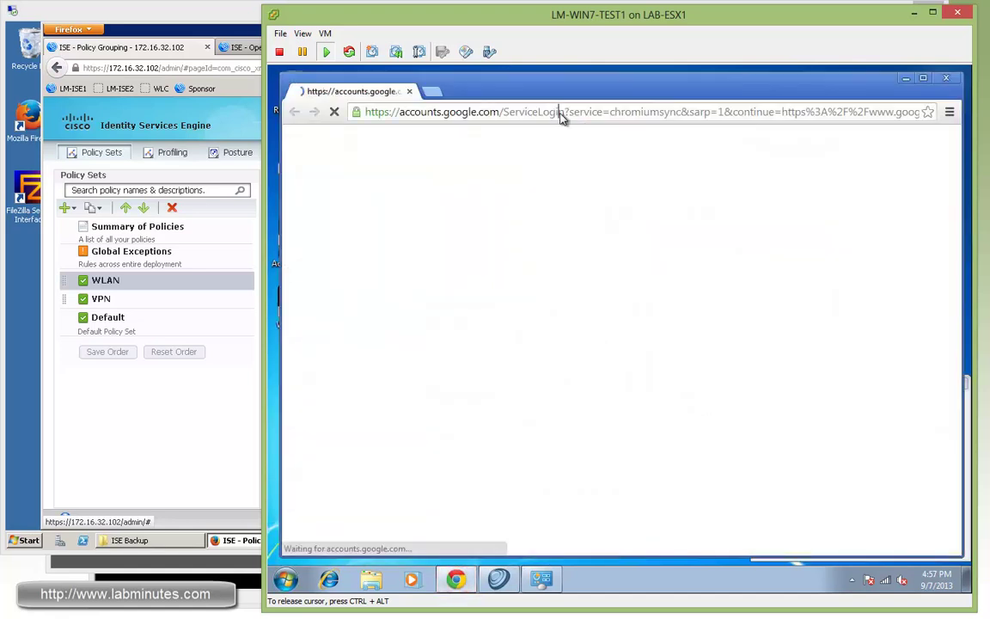
click(560, 114)
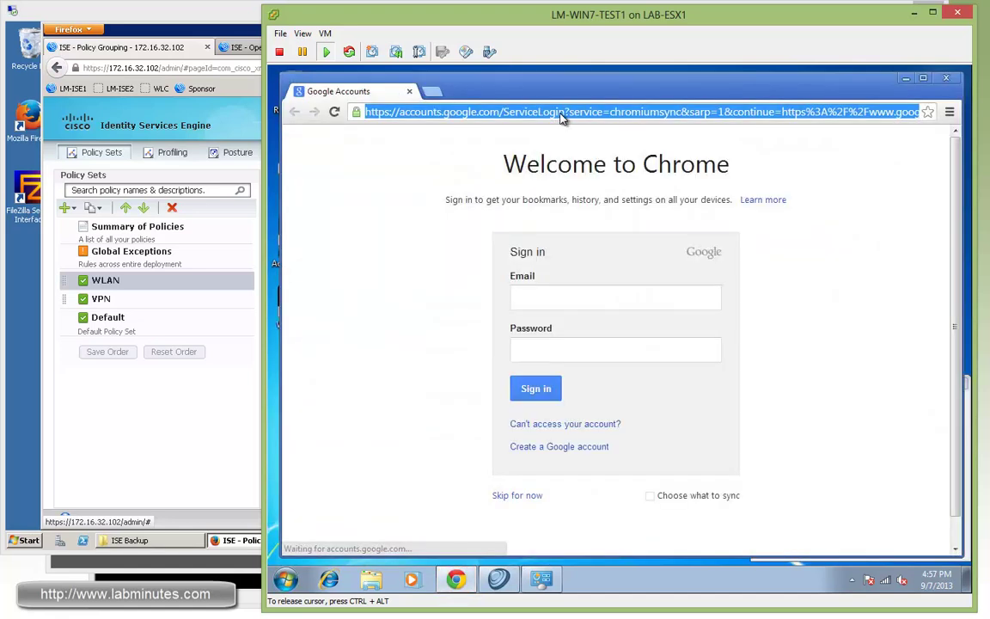
text(172.1632.)
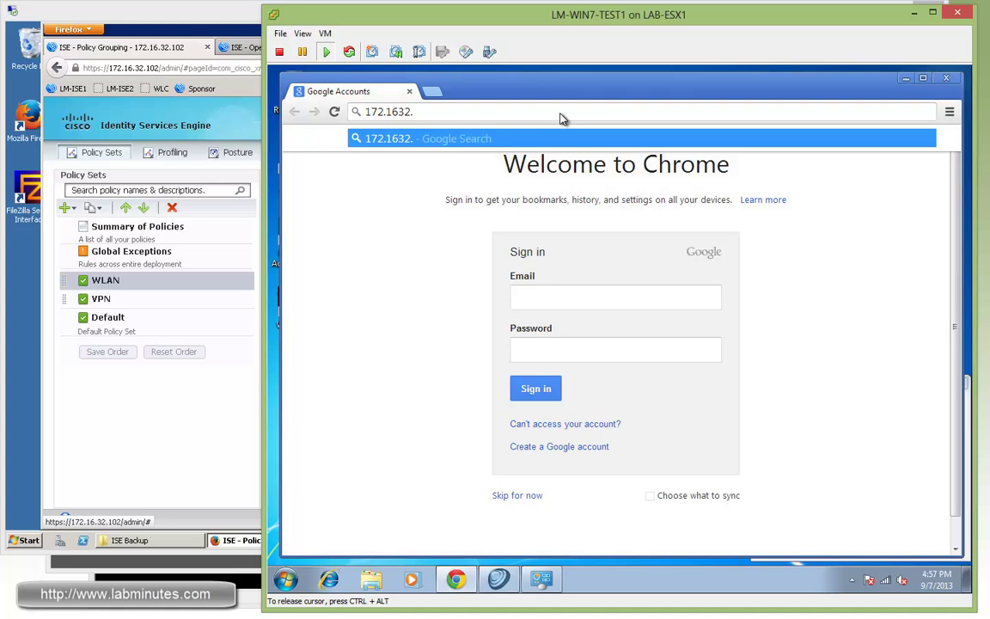
key(BackSpace)
key(BackSpace)
key(BackSpace)
text(.32.40)
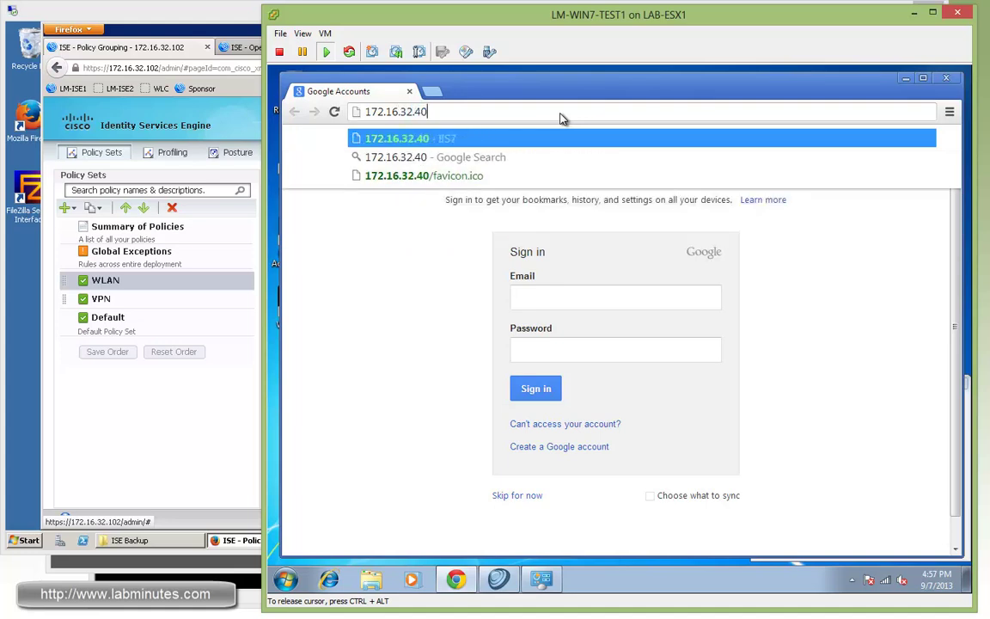
key(Return)
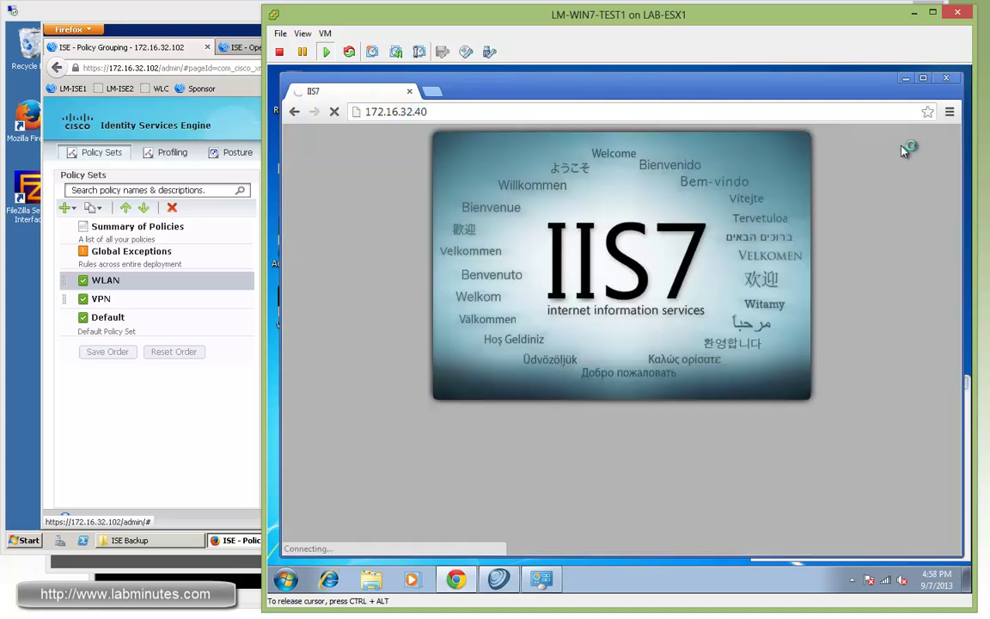
Step: Clear Chrome's history, cookies and cache from the beginning of time, then close Chrome
key(ctrl+h)
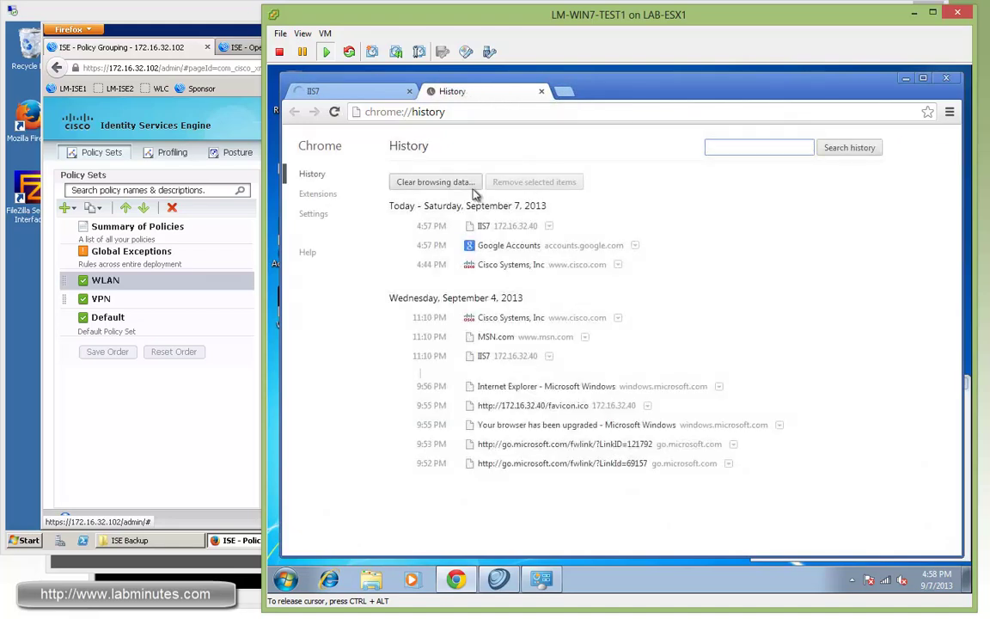
click(444, 182)
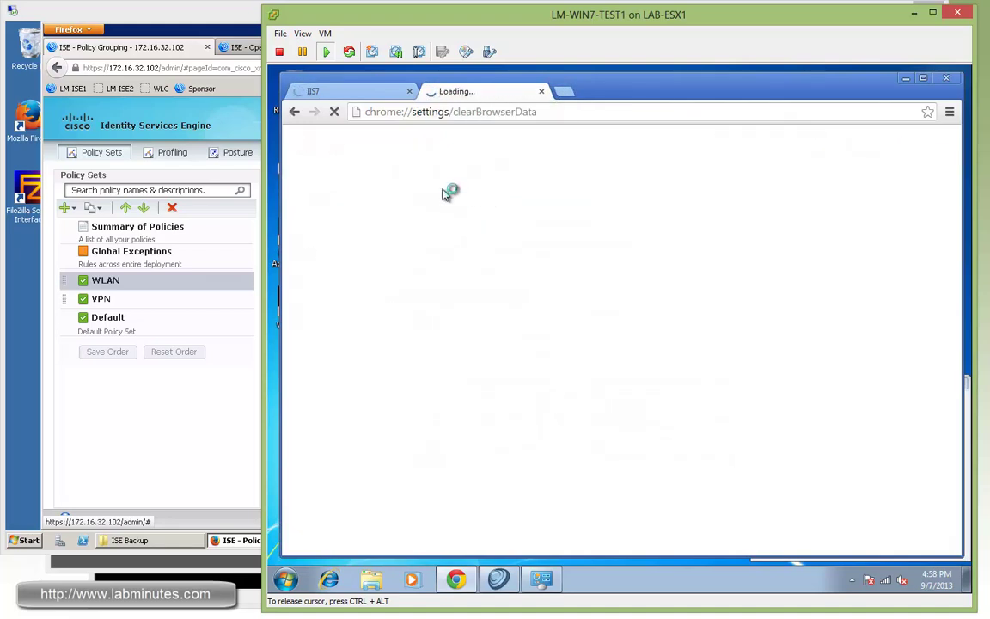
click(661, 251)
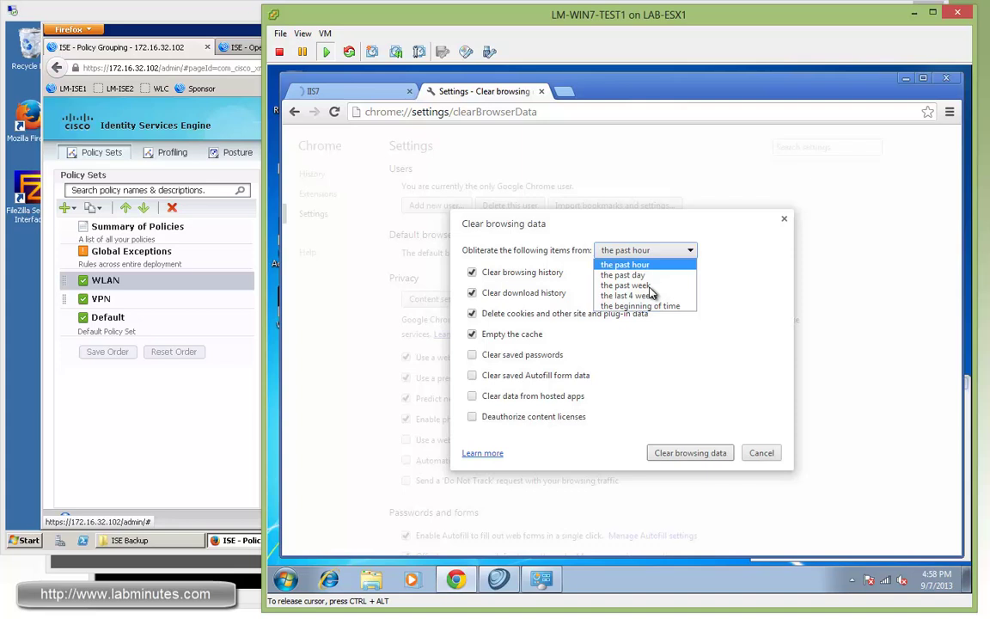
click(640, 296)
click(703, 453)
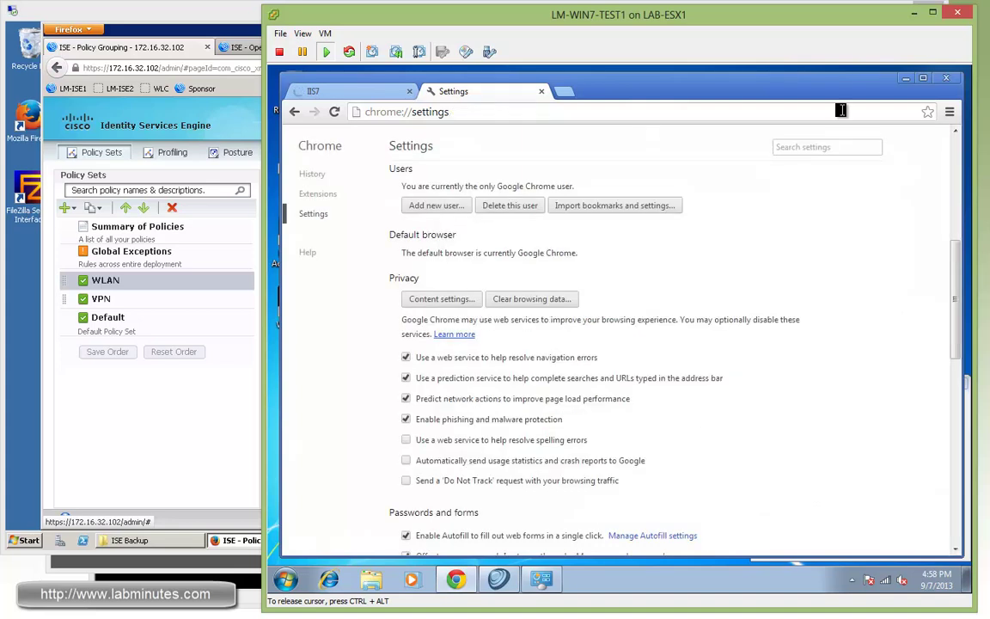
click(946, 79)
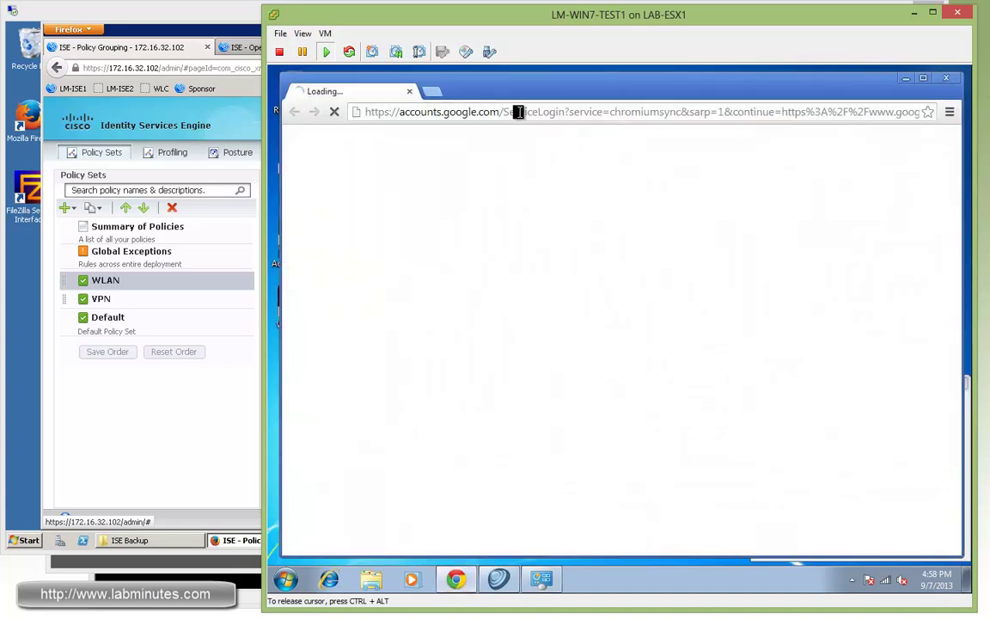
Step: Browse to 172.16.32.40 again, then load cisco.com
click(519, 112)
text(172.)
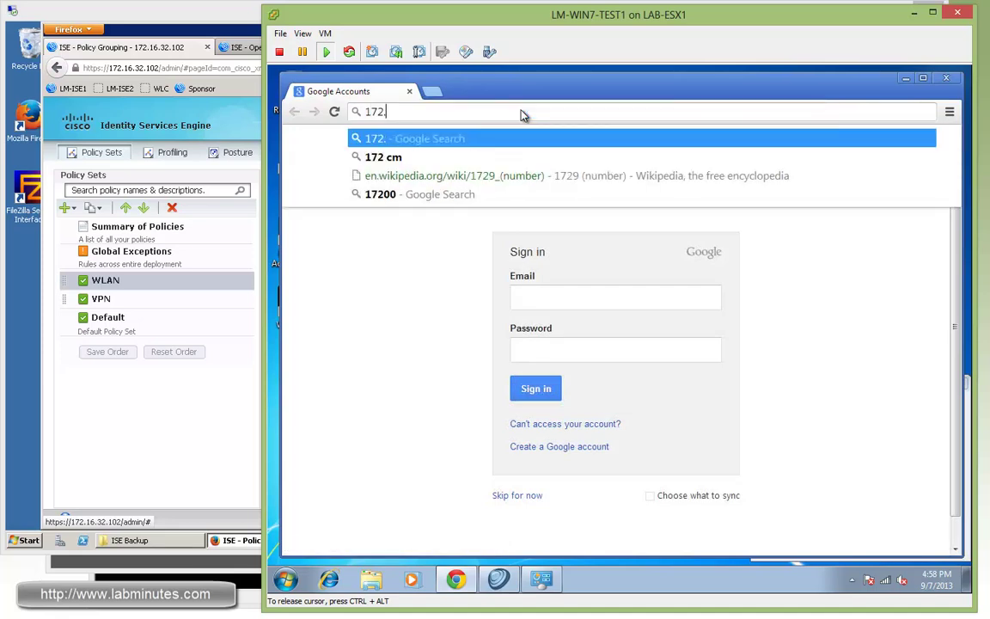
text(16.32.40)
key(Return)
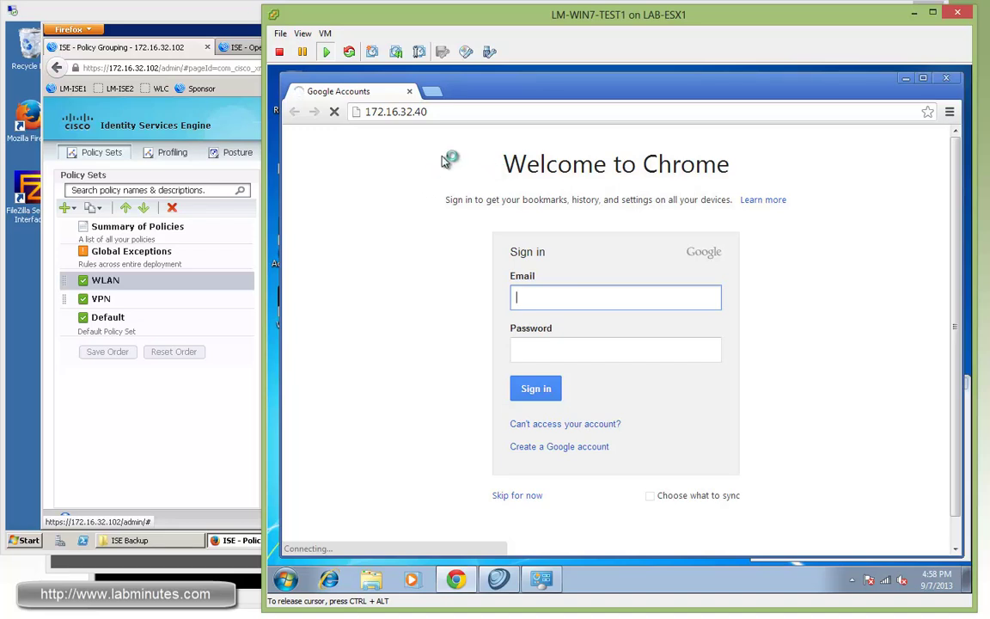
click(449, 115)
text(cisco.co)
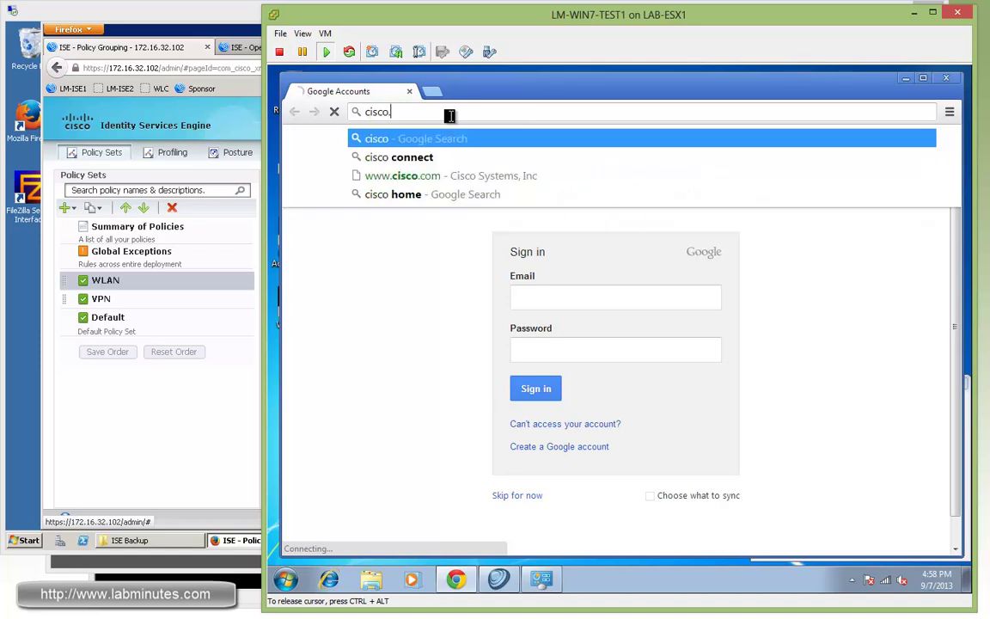
text(m)
key(Return)
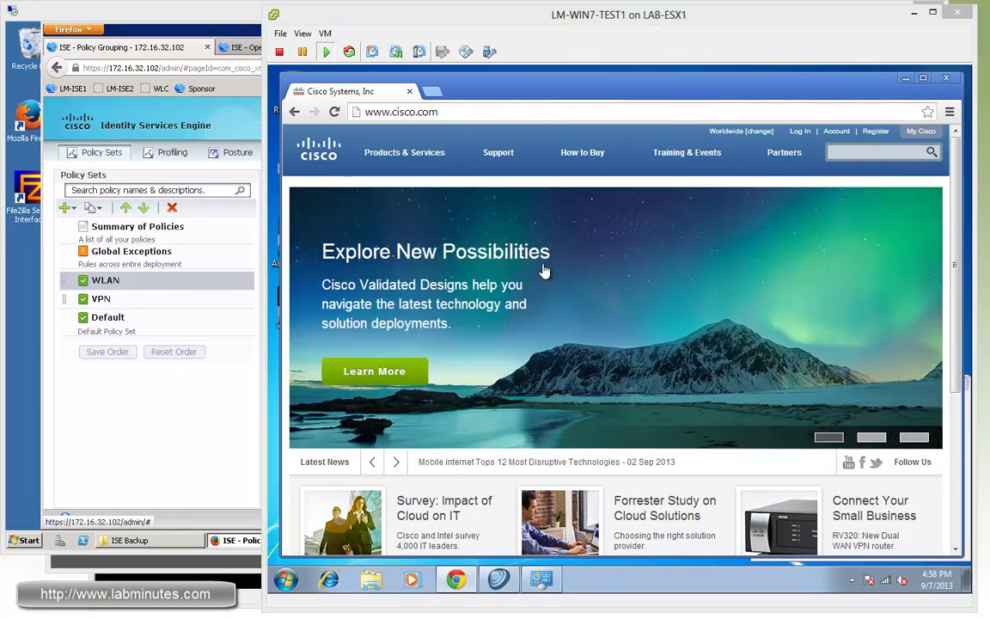
click(189, 30)
Step: Open the newest FLEX-WLAN-VLAN-65 authentication's details and highlight the Tunnel-Private-Group-ID value 65
click(288, 48)
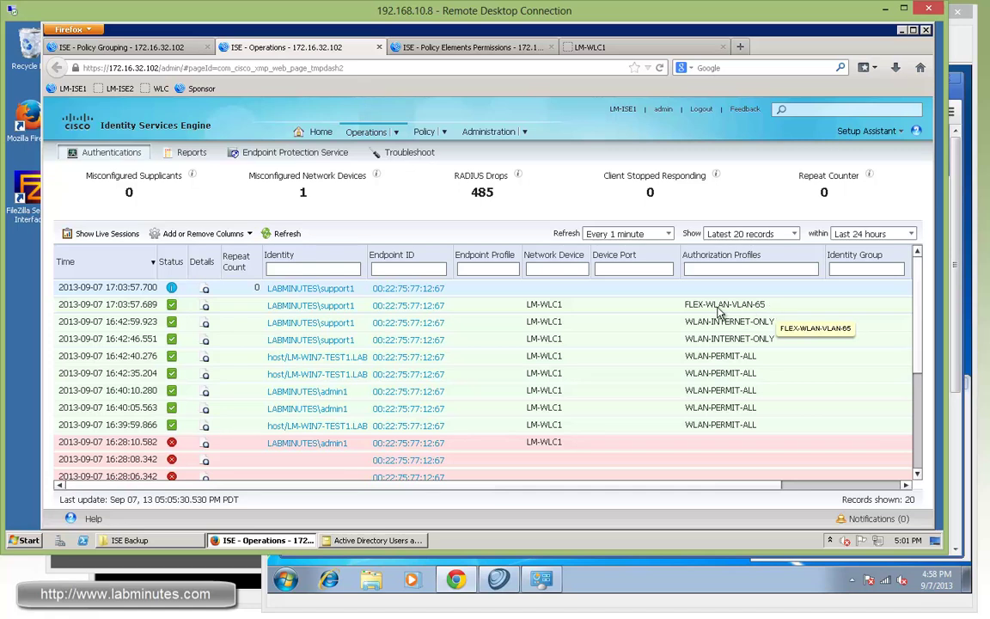
click(205, 306)
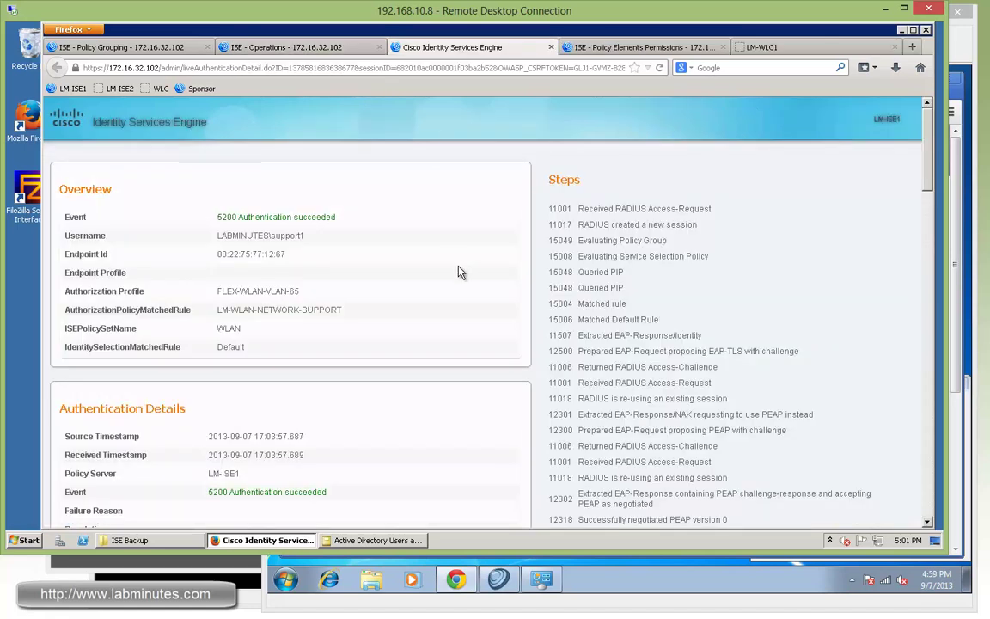
scroll(451, 273, down, 6)
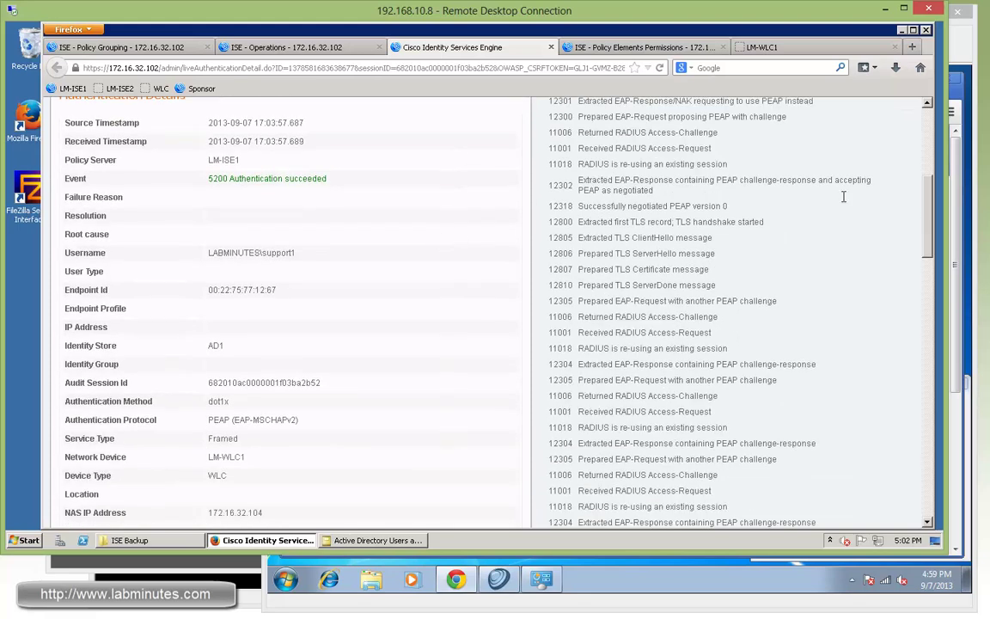
drag(928, 206, 877, 476)
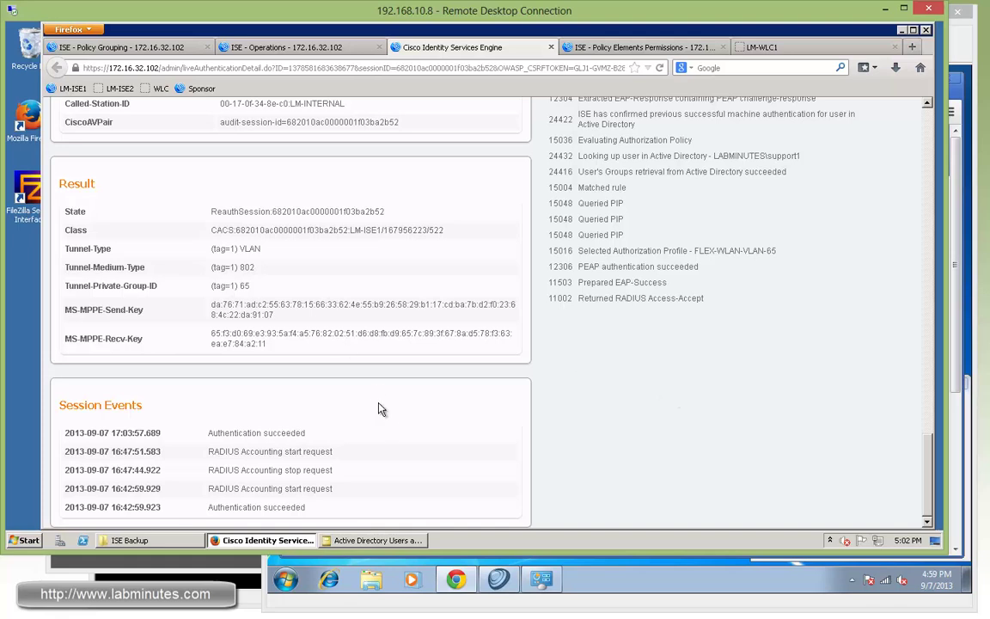
drag(206, 291, 282, 294)
Step: Open the connected client's detail page under MONITOR > Clients on the controller
click(551, 47)
click(196, 123)
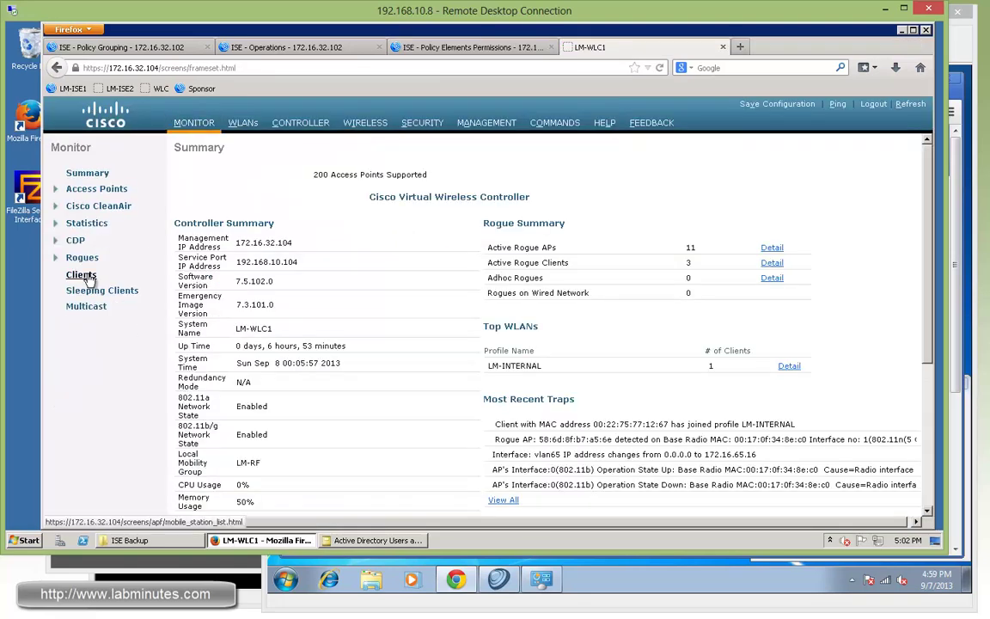
click(87, 277)
click(214, 229)
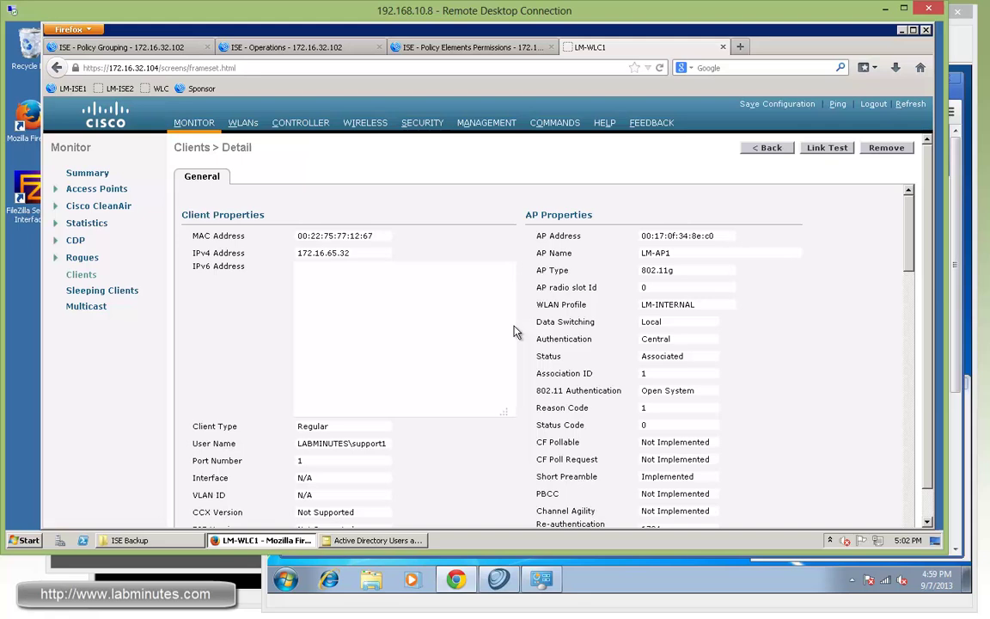
Step: Review the client's user name, interface, VLAN ID and 172.16.65.32 address
drag(381, 443, 320, 444)
scroll(477, 436, down, 3)
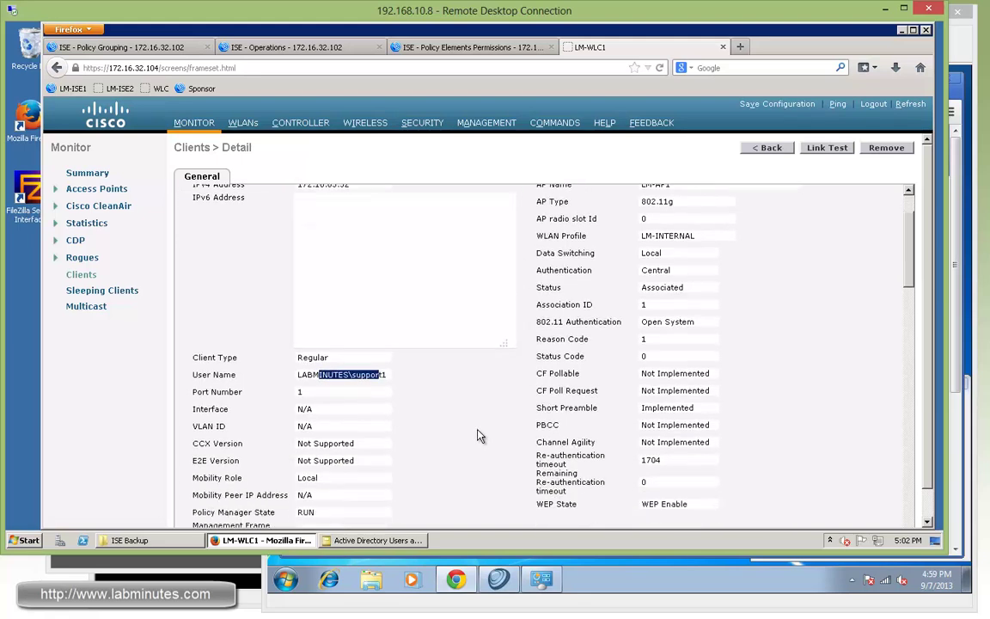
key(ctrl+a)
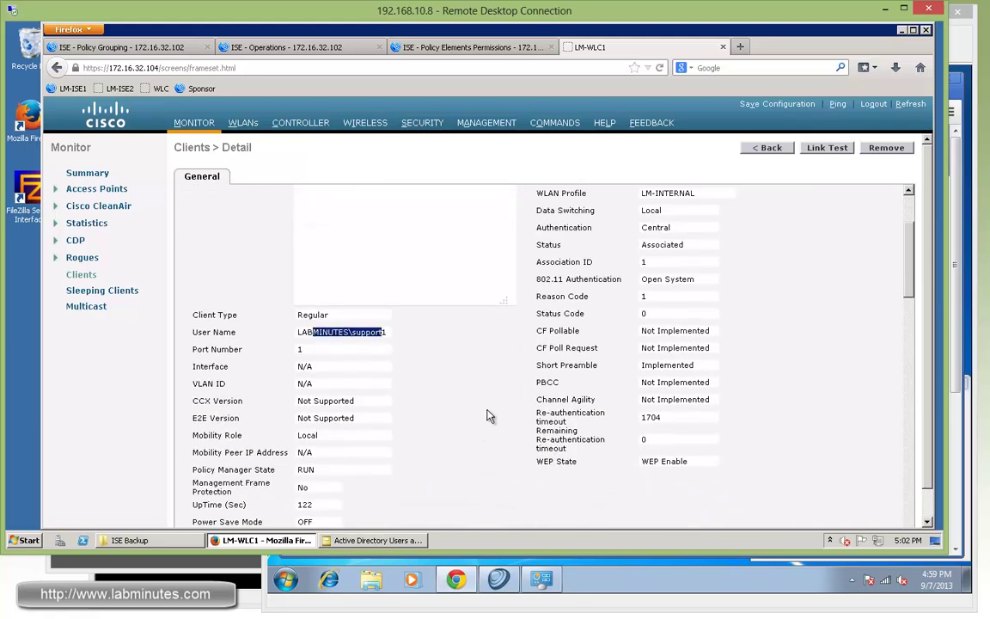
click(484, 413)
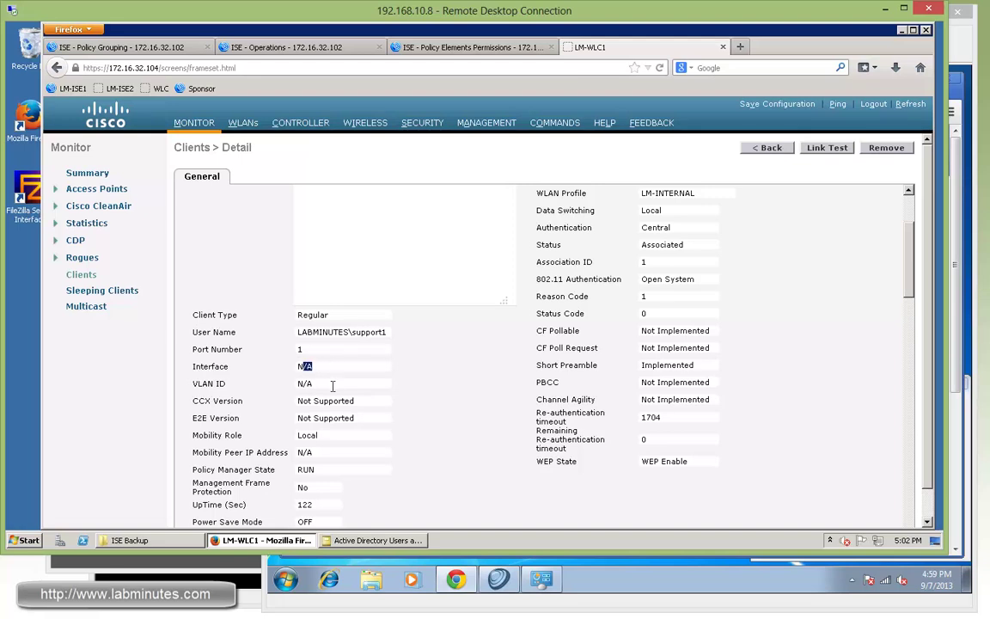
click(289, 392)
click(441, 405)
scroll(442, 405, down, 6)
scroll(442, 403, down, 5)
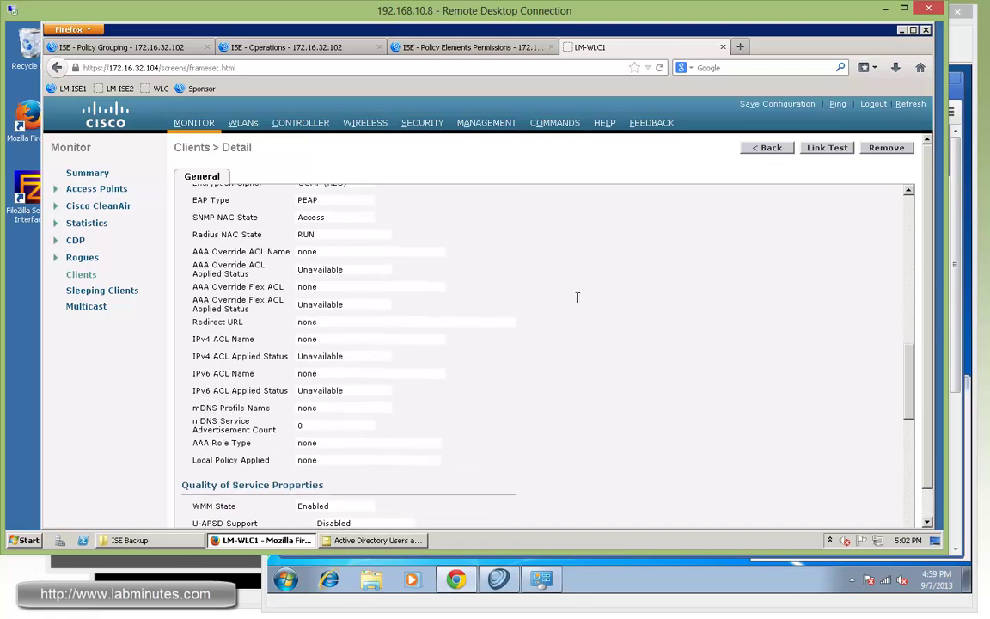
drag(912, 379, 910, 226)
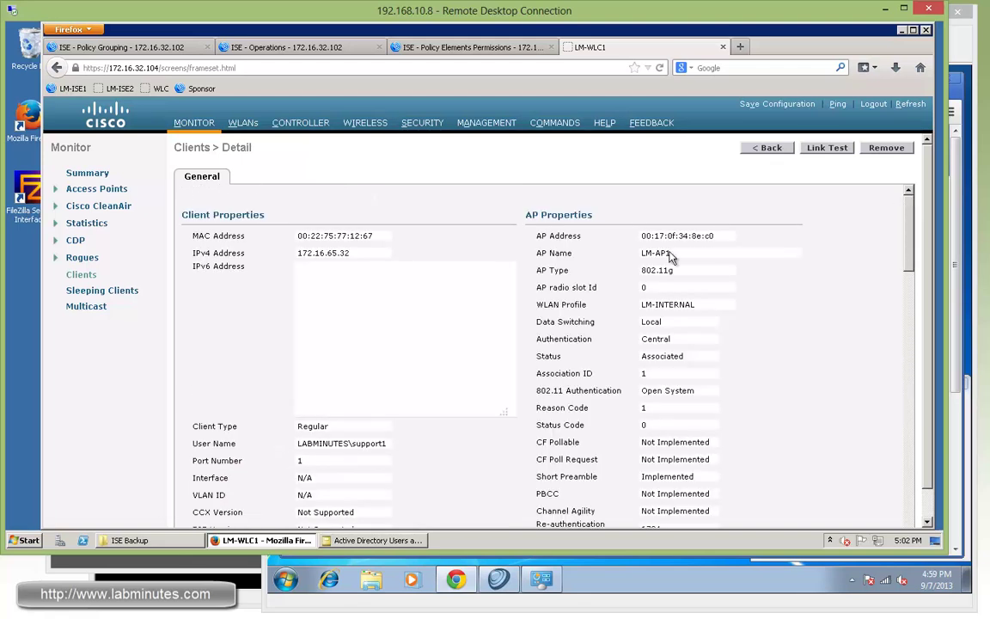
drag(360, 256, 323, 256)
click(461, 286)
Step: Run 'sh mac add | in 1267' on SW1 and highlight the port learning VLAN 65
key(alt+Tab)
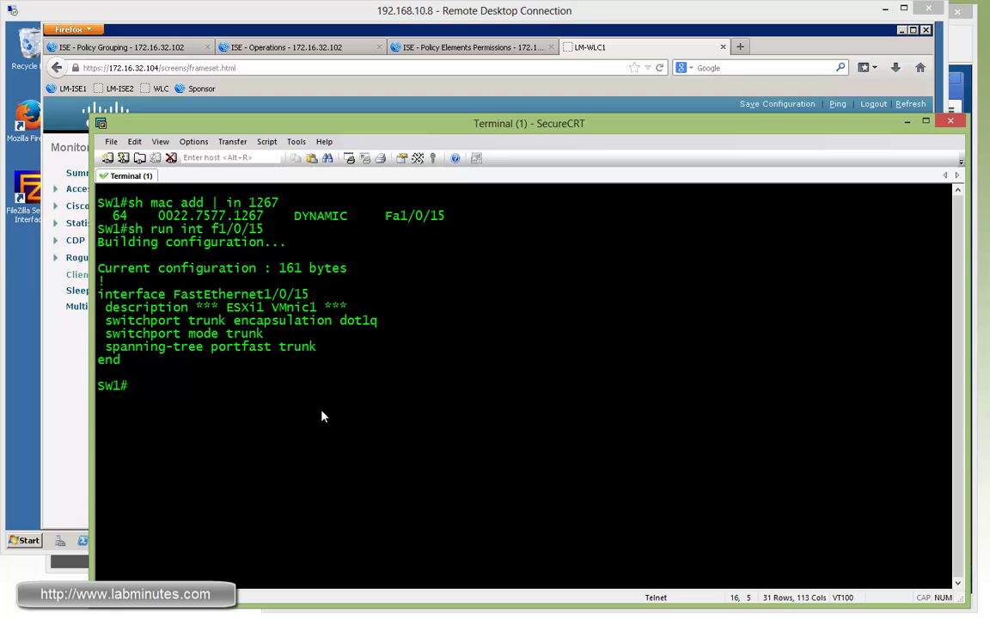
key(Up)
key(Left)
key(Left)
key(Left)
key(Left)
key(Left)
key(Left)
key(Left)
key(Left)
key(Left)
key(Left)
key(Left)
key(Left)
key(BackSpace)
key(BackSpace)
key(BackSpace)
text(mac)
key(Up)
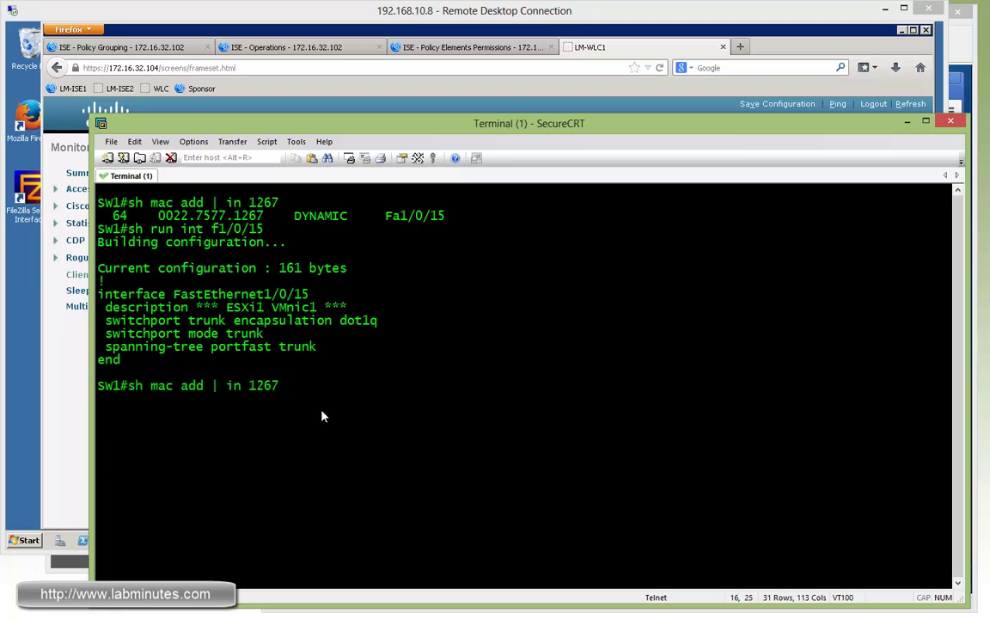
key(Return)
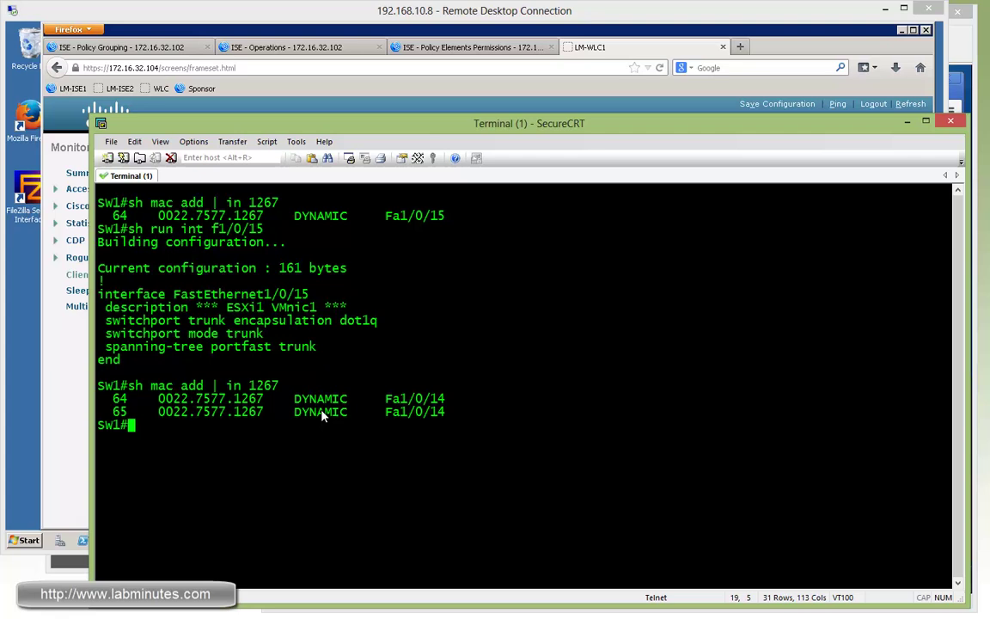
drag(446, 412, 390, 413)
click(378, 432)
Step: Run 'sh cdp nei' and highlight LM-AP1 on Fa1/0/14 and the VLAN 65 MAC entry
text(sh cdp nei)
key(Return)
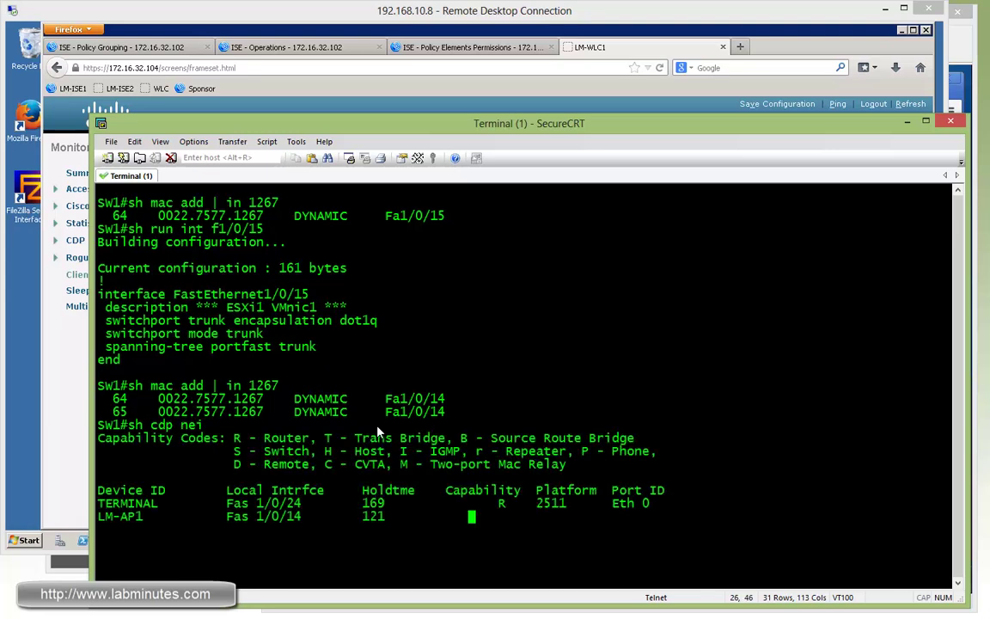
drag(98, 516, 308, 516)
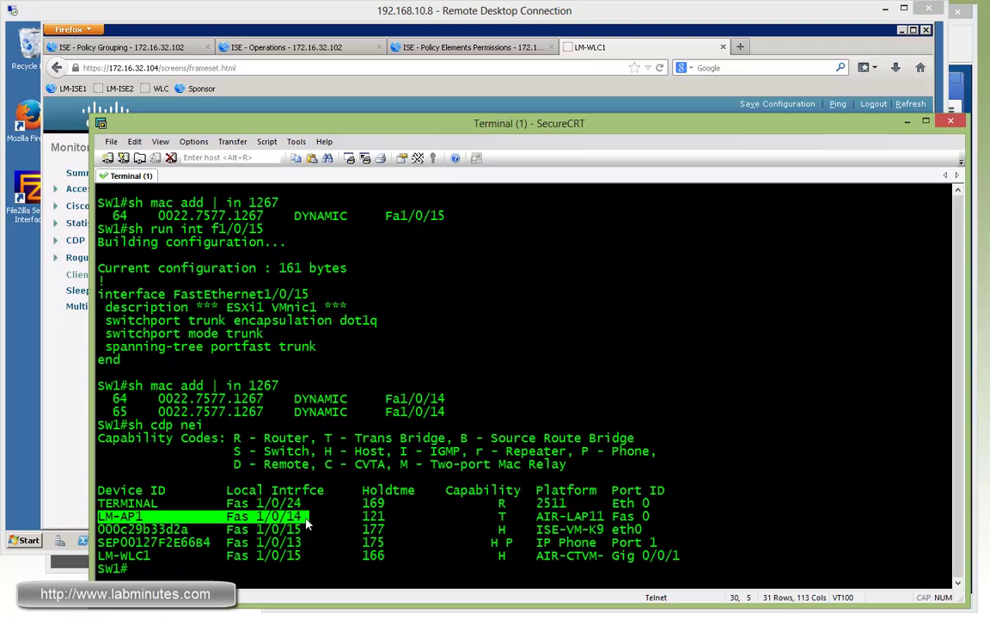
drag(471, 412, 104, 412)
Step: Log the support user off the Windows 7 VM and bring up the logon prompt
key(alt+Tab)
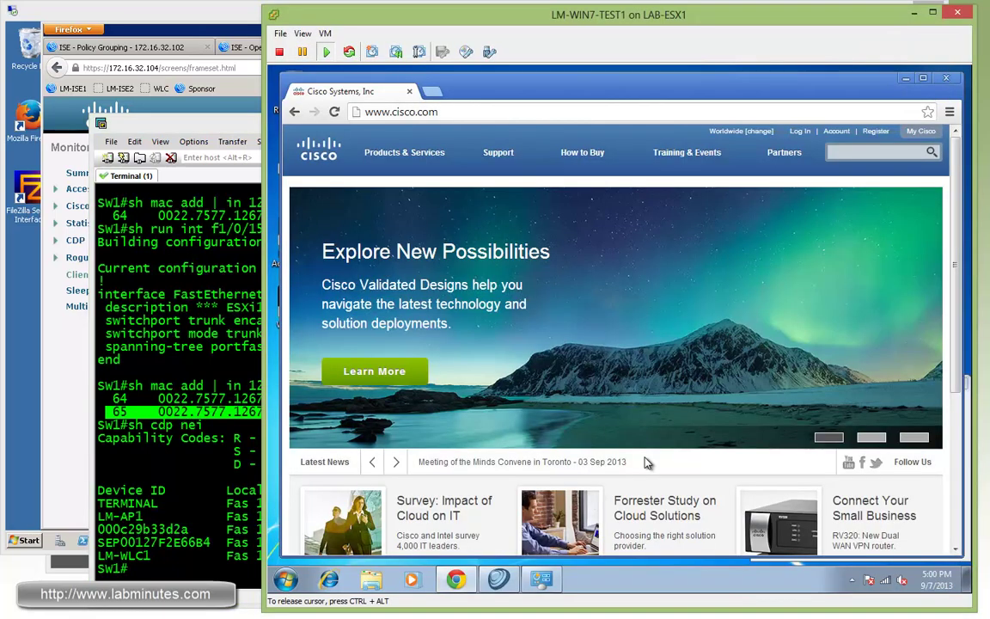
key(super)
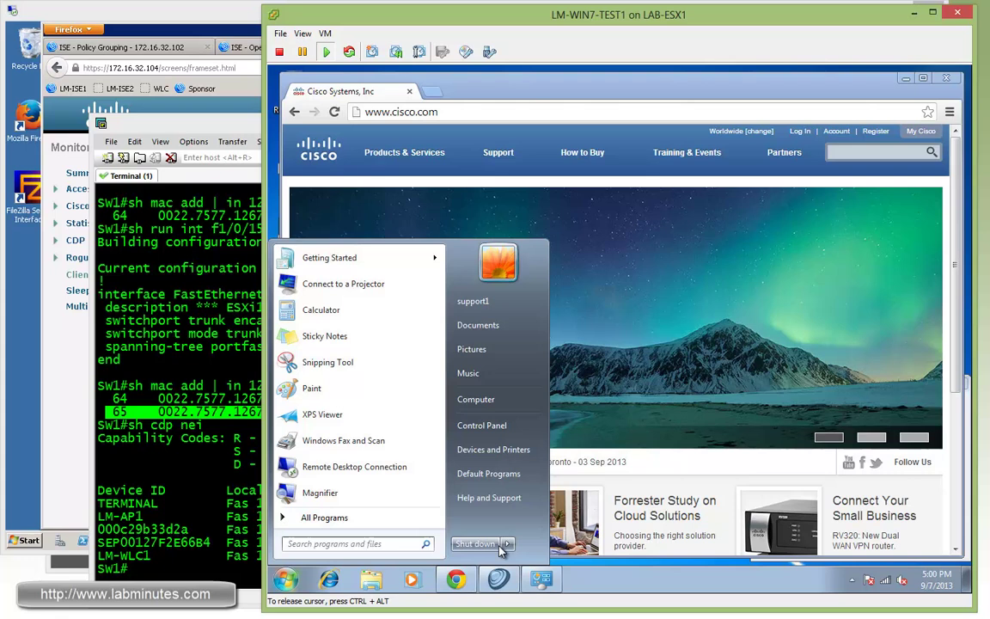
mouse_move(507, 545)
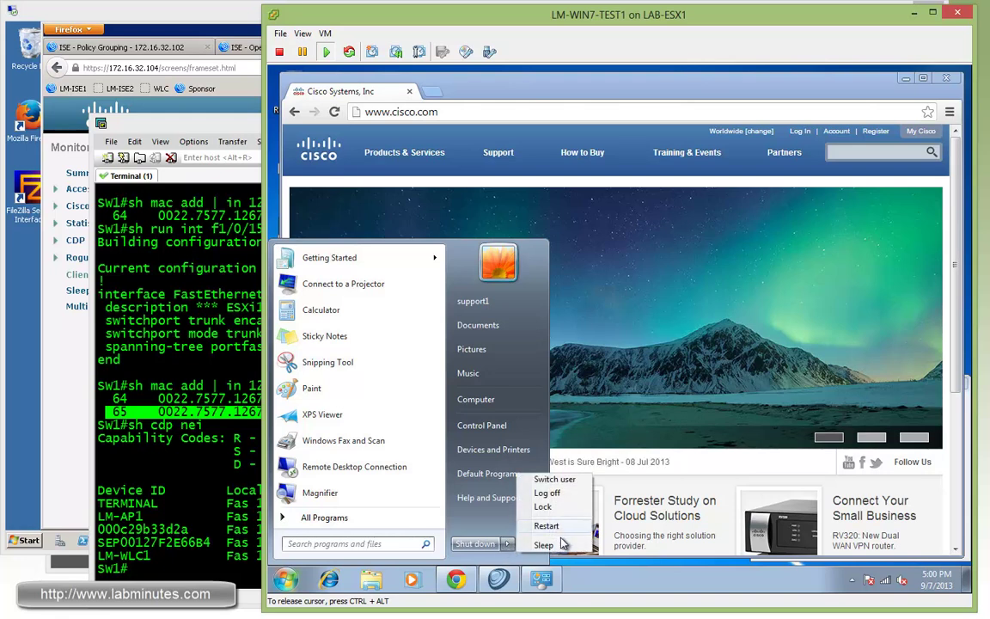
click(550, 494)
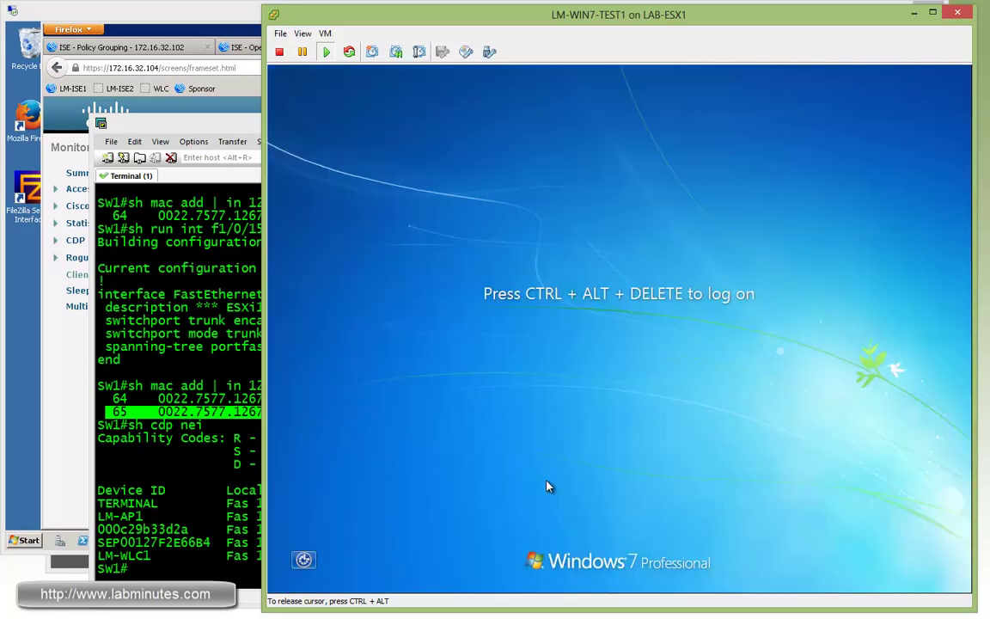
key(ctrl+alt+Insert)
Step: Refresh the ISE live authentications log twice
click(256, 36)
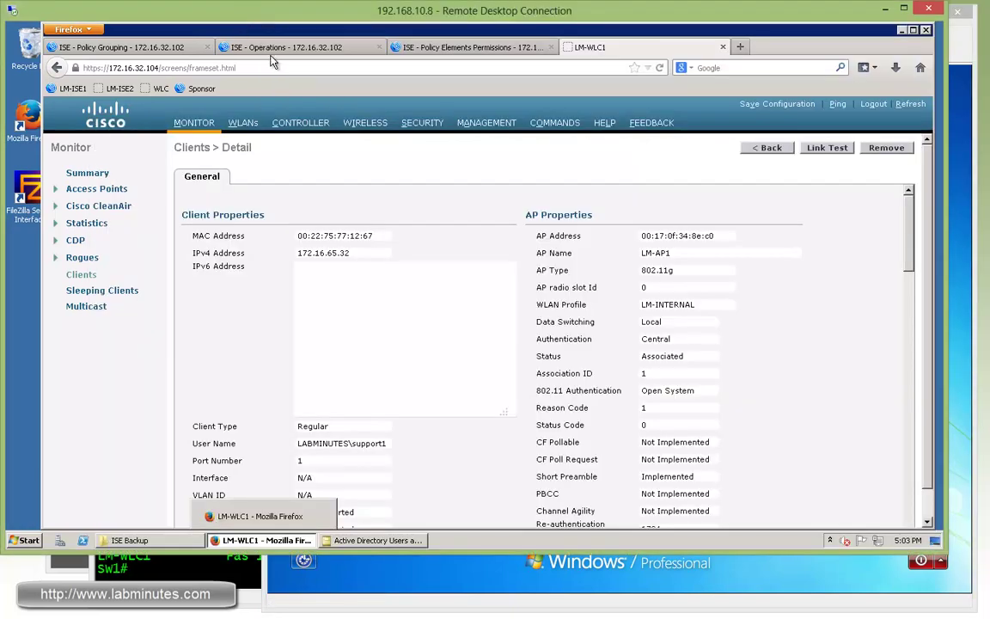
click(274, 48)
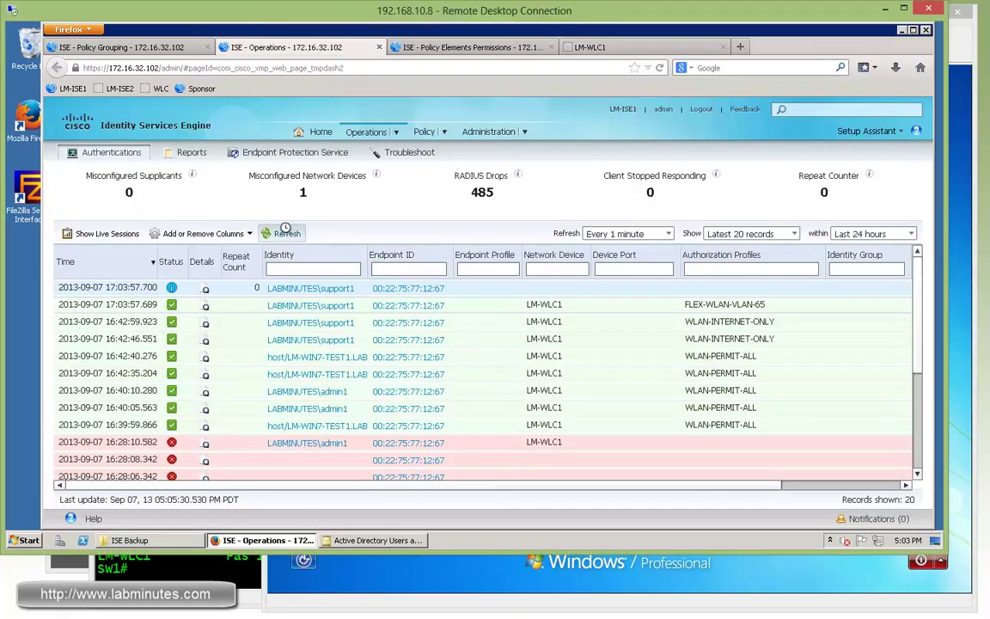
click(284, 236)
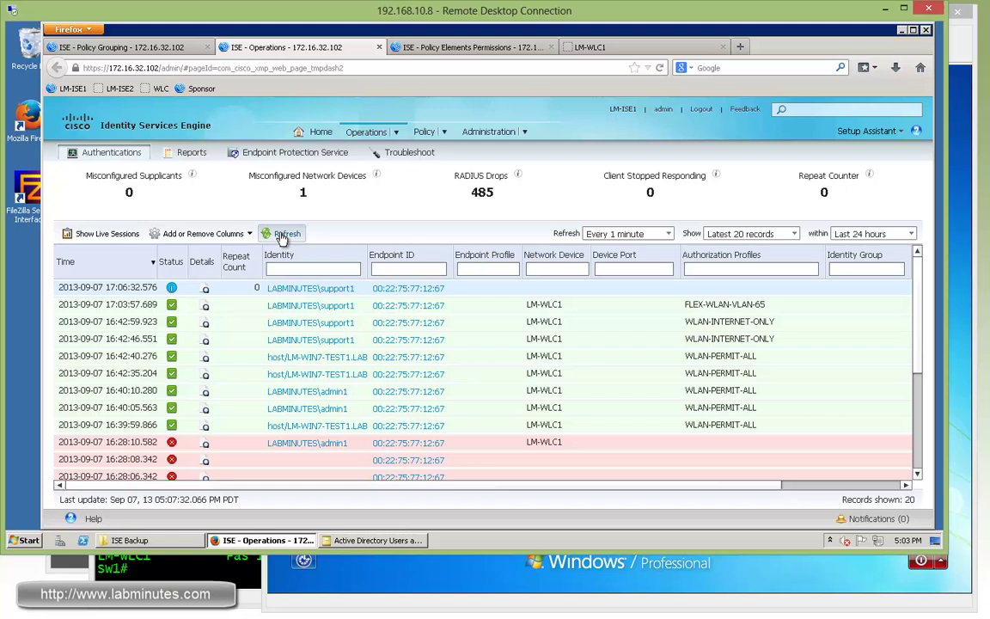
click(264, 233)
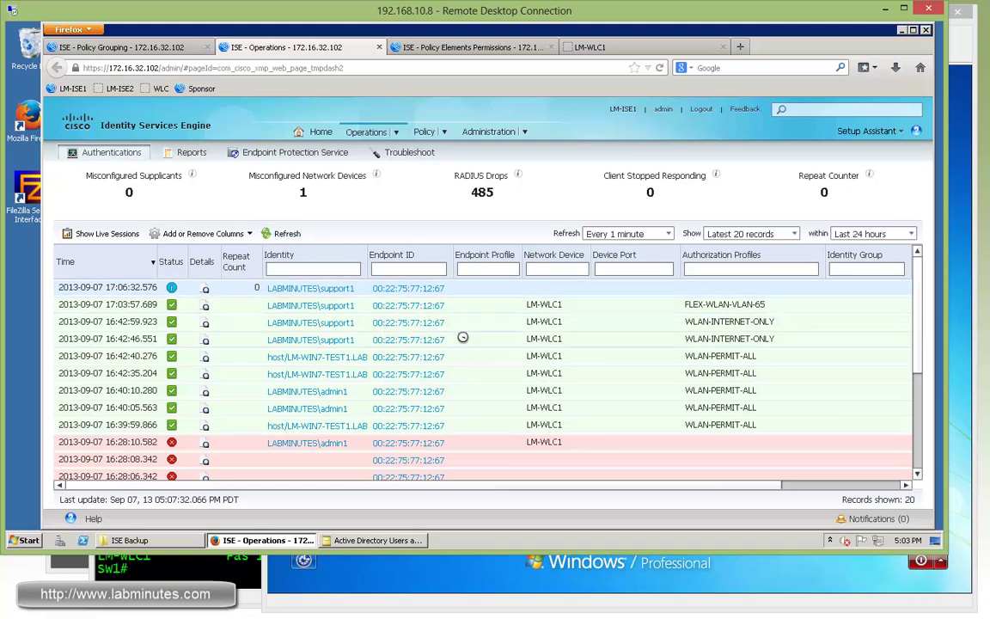
Step: On the test VM's logon screen, choose Switch User and then Other User
click(951, 308)
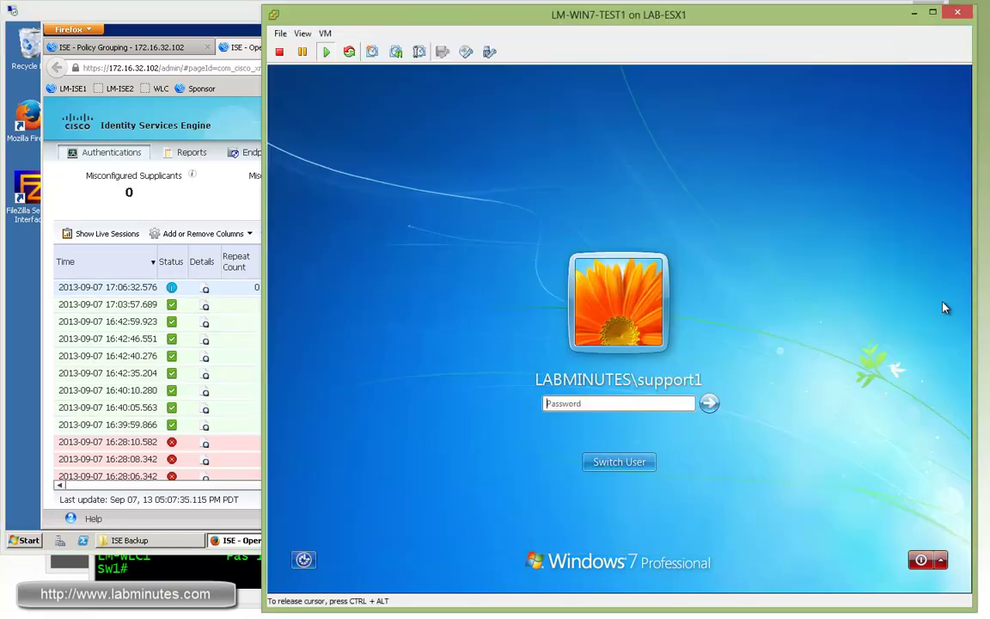
click(640, 461)
click(683, 371)
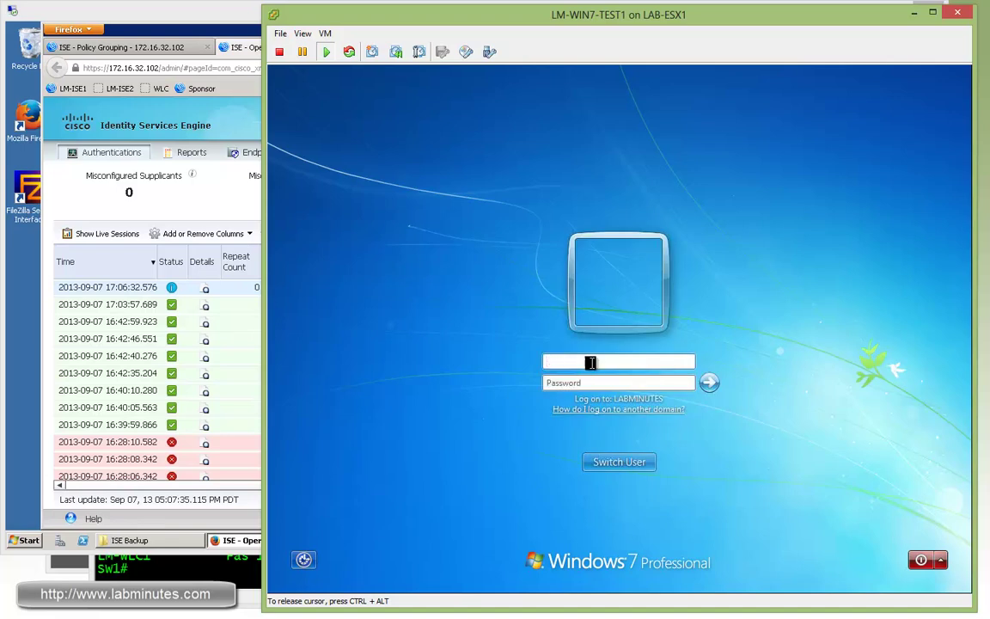
Step: Log the admin user onto the test VM and refresh ISE authentications to show FLEX-WLAN-VLAN-64
text(cisco123)
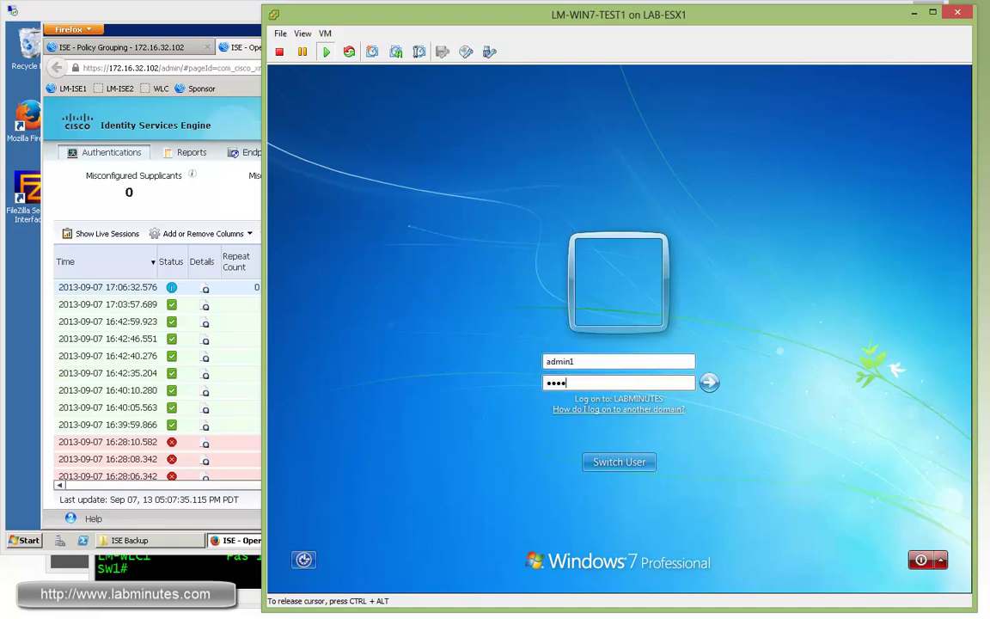
key(Return)
click(249, 211)
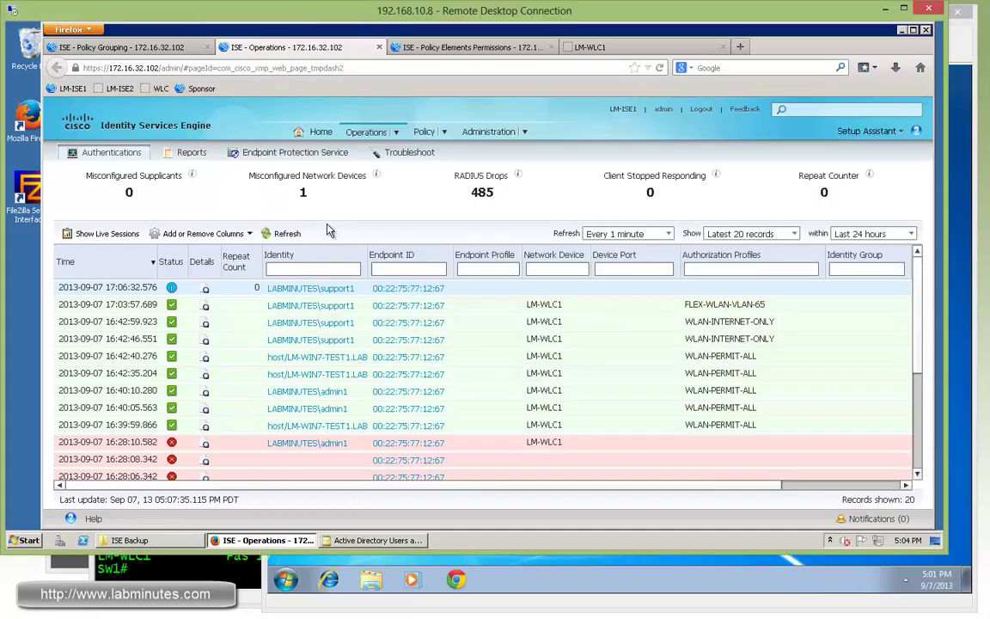
click(284, 233)
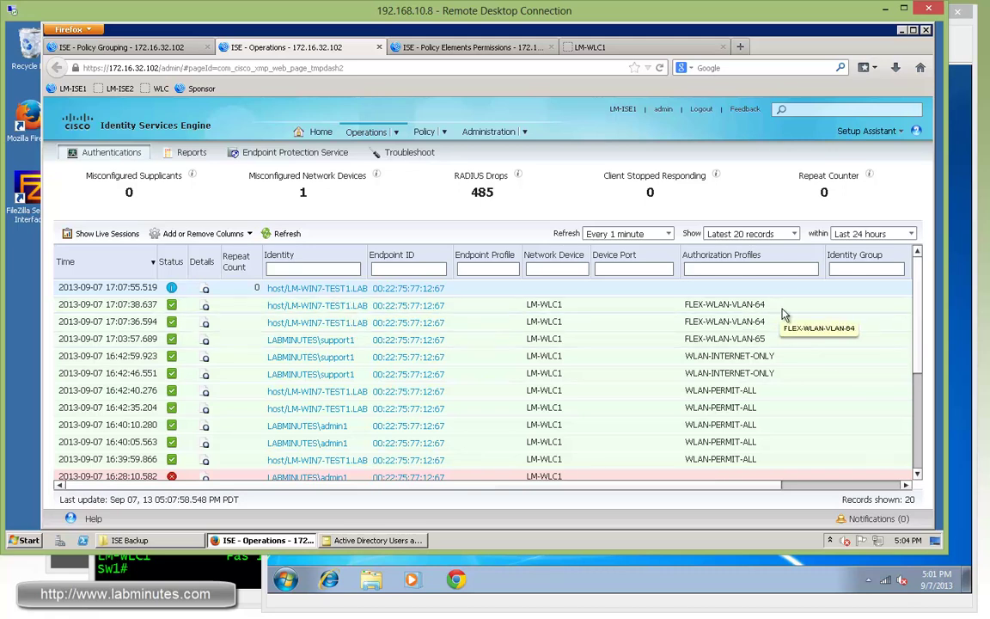
click(284, 233)
Step: Check the VM's wireless list and refresh ISE to confirm the admin user gets FLEX-WLAN-VLAN-64
click(752, 580)
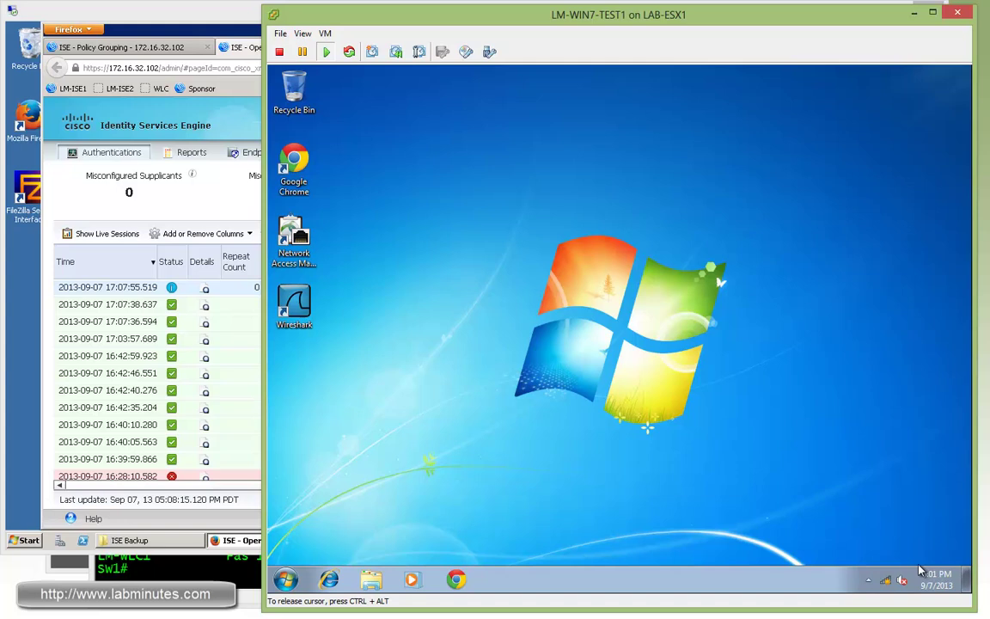
click(885, 580)
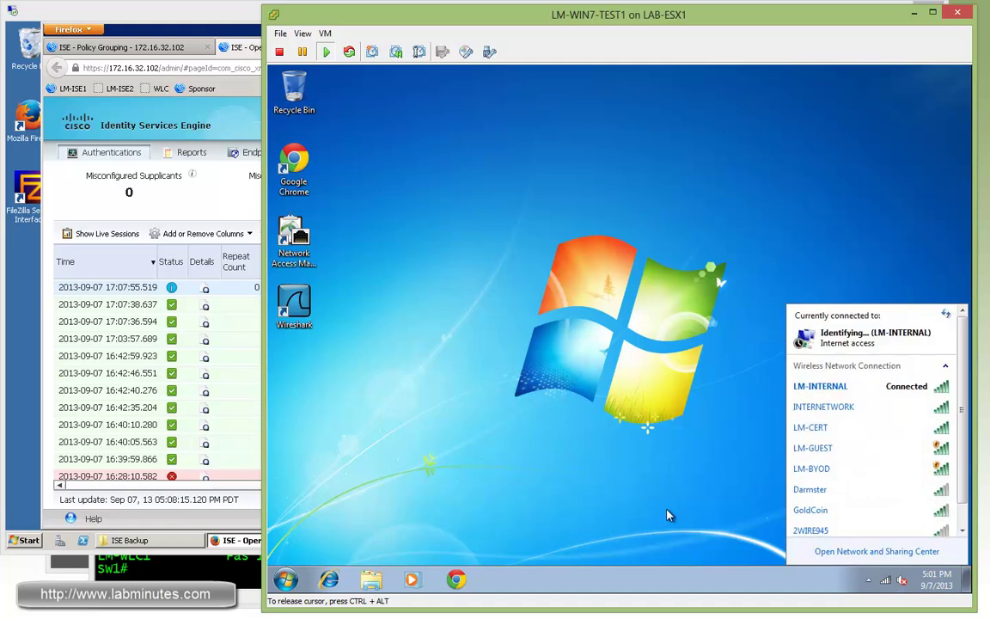
click(187, 189)
click(292, 234)
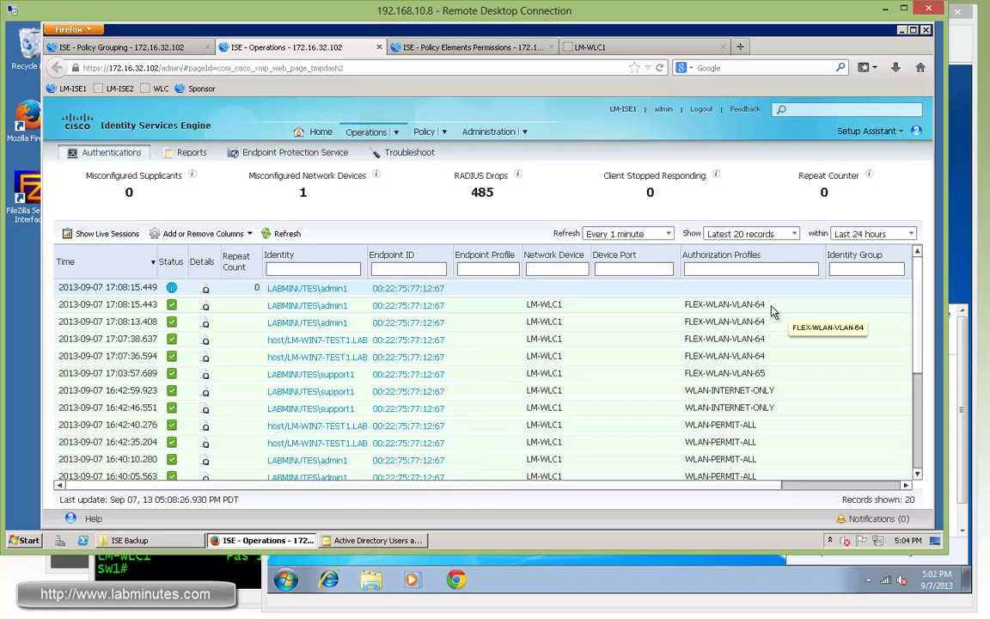
key(alt+Tab)
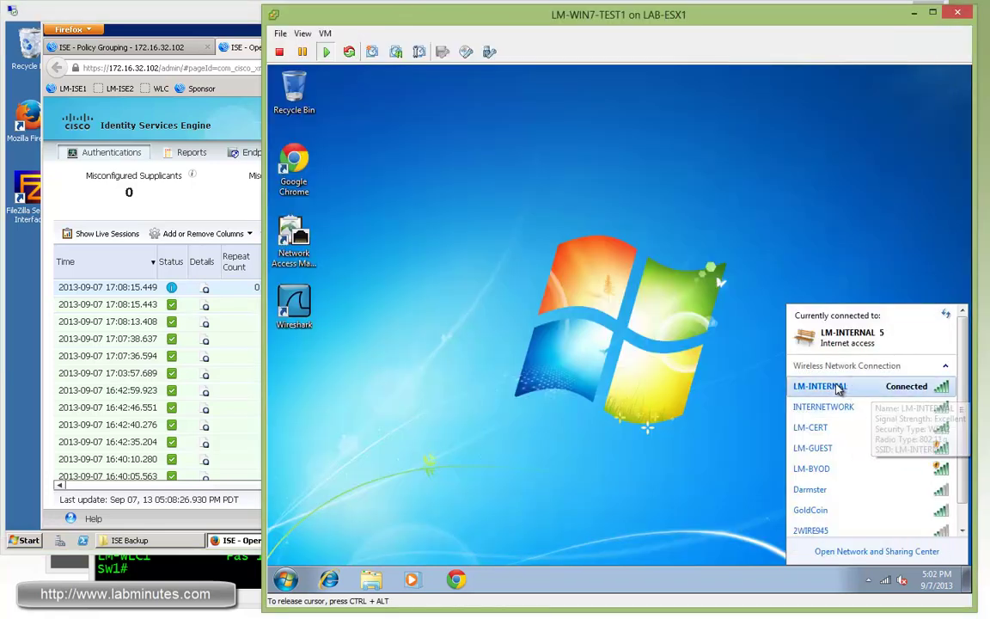
Step: Review the LM-INTERNAL connection status and network details on the test PC
right_click(839, 388)
click(869, 407)
click(540, 345)
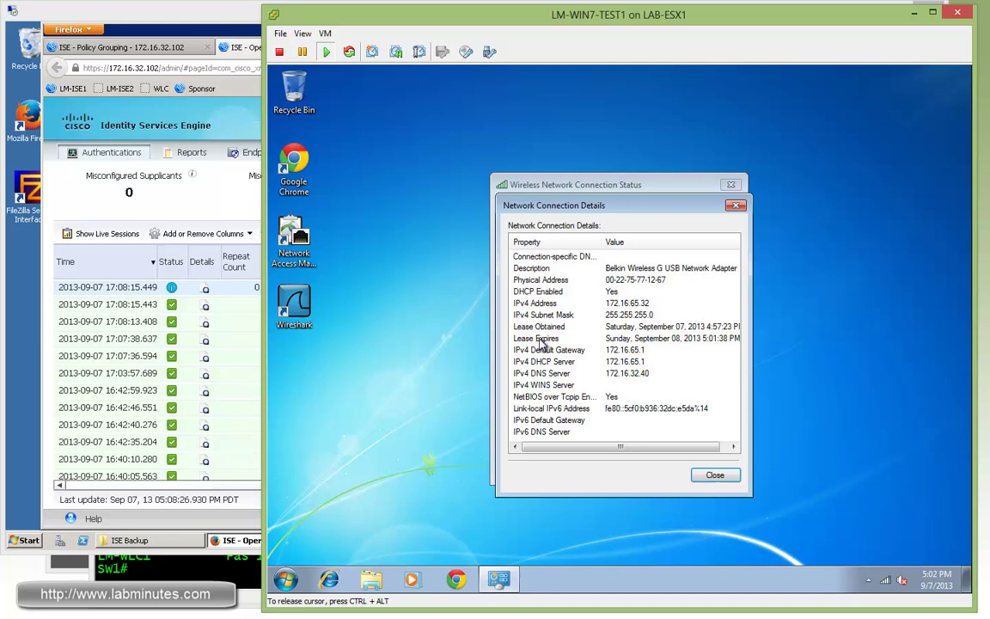
click(735, 206)
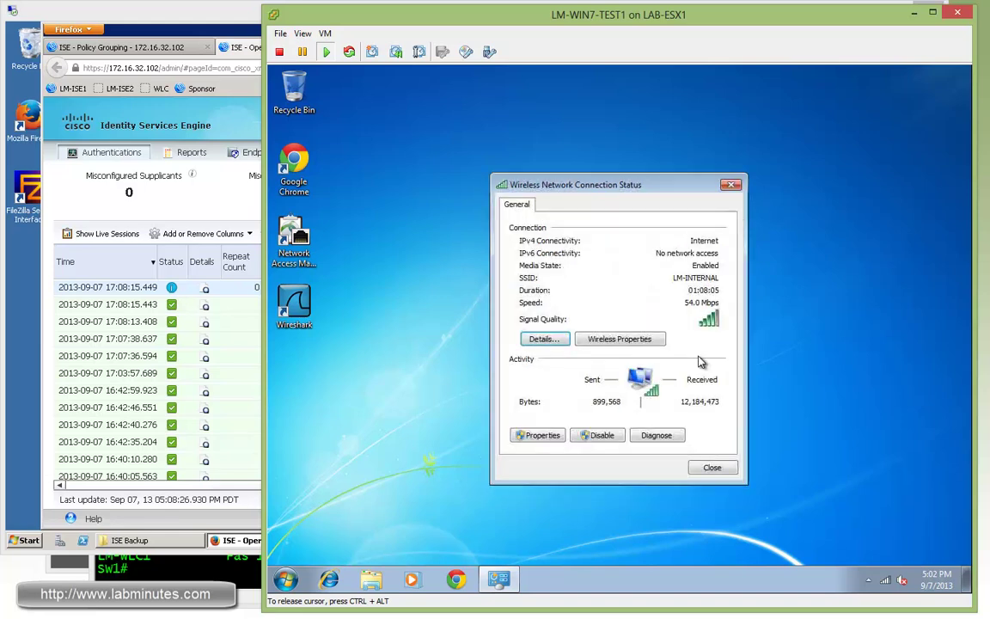
click(539, 345)
click(735, 206)
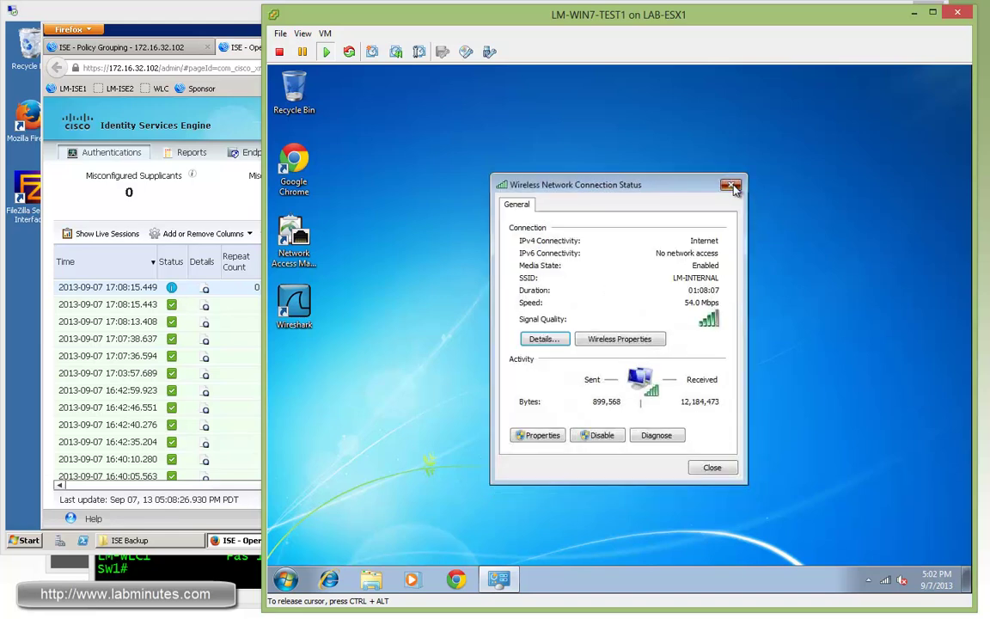
click(731, 184)
click(902, 580)
Step: Disconnect the test PC from LM-INTERNAL and reconnect it
right_click(872, 386)
click(835, 398)
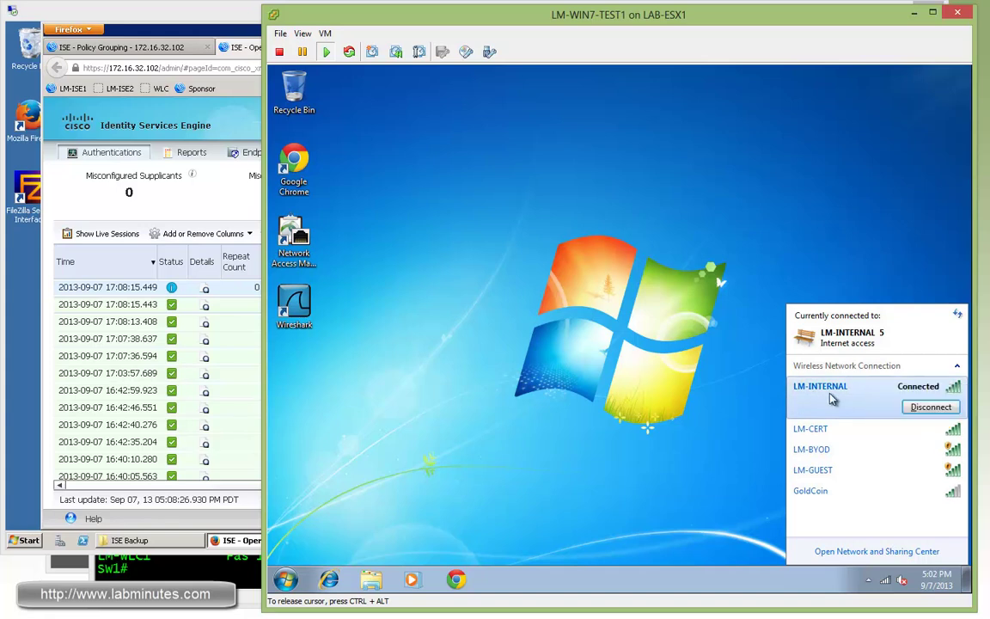
click(830, 387)
right_click(877, 391)
click(853, 392)
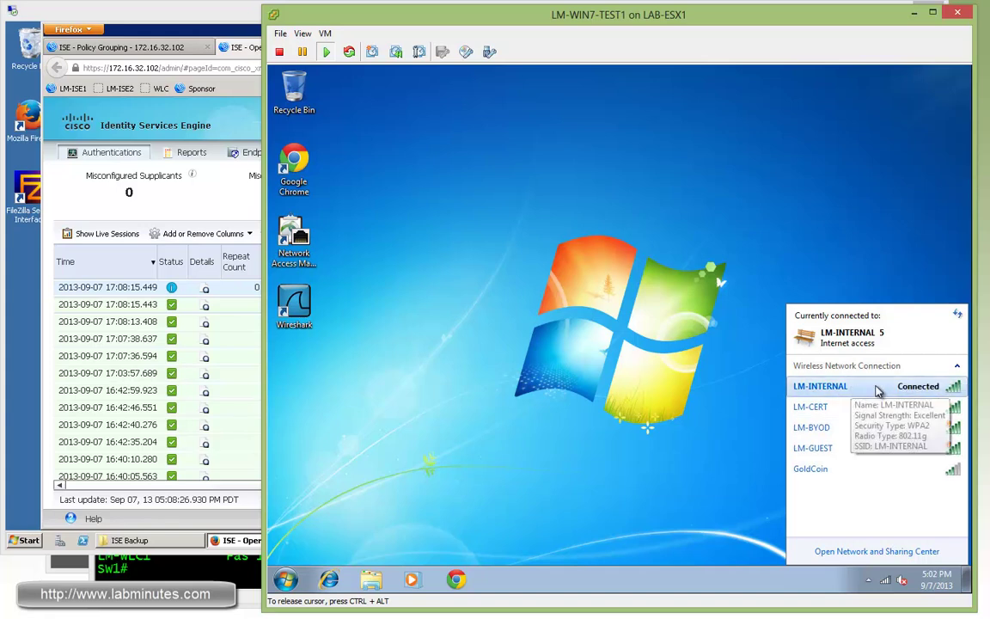
click(878, 393)
click(911, 395)
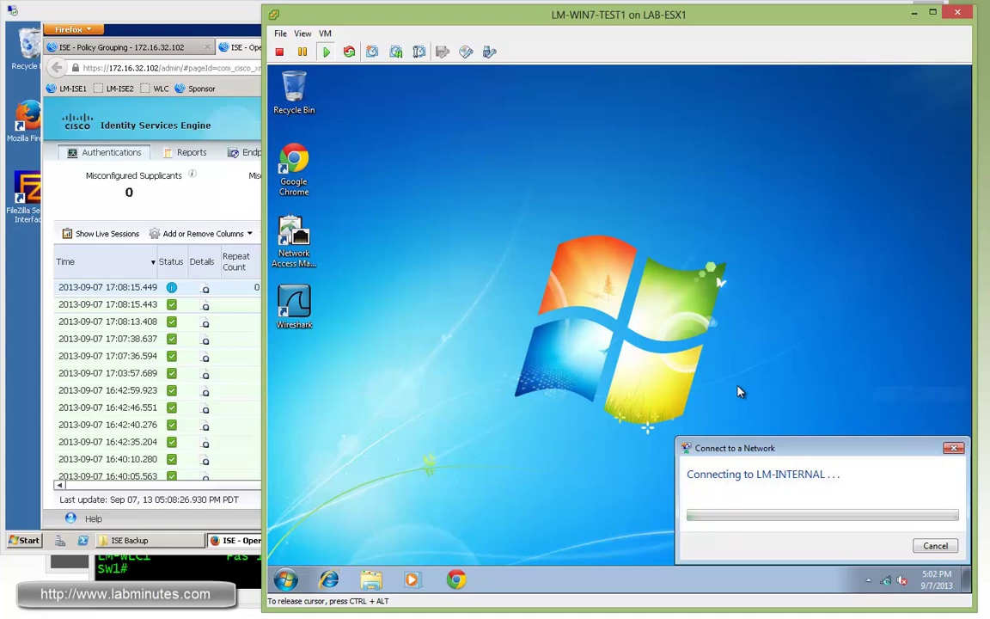
Step: Recheck the LM-INTERNAL network details, then show the WLC client detail page for LM-AP1
right_click(867, 387)
click(899, 408)
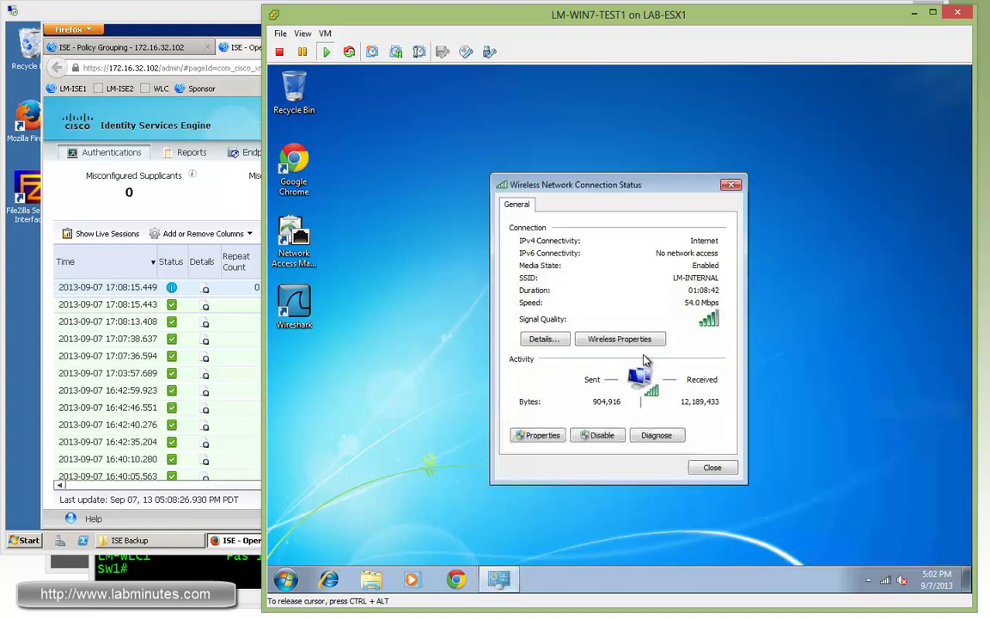
click(540, 339)
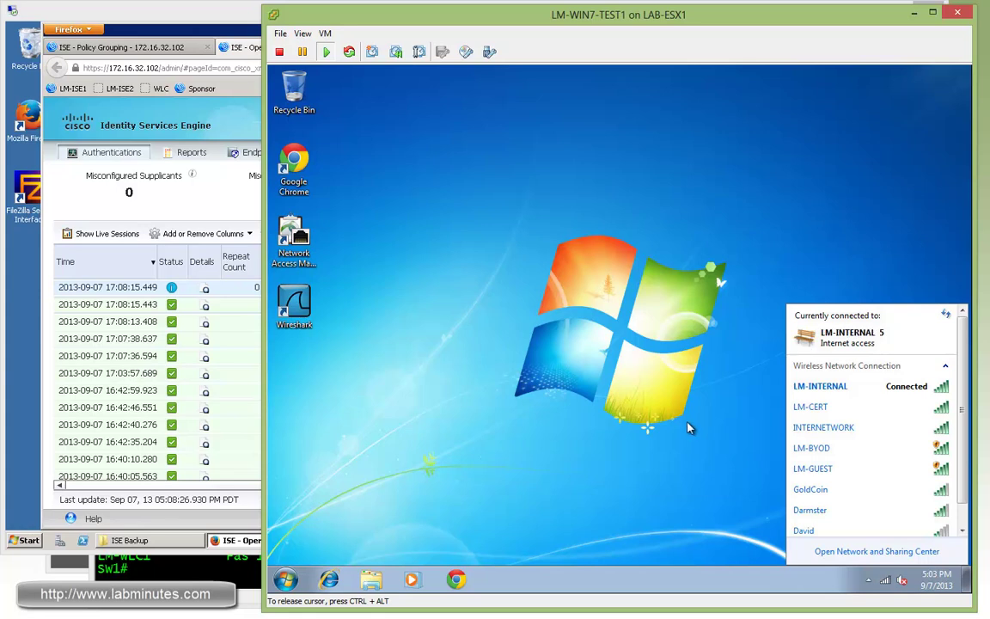
click(688, 427)
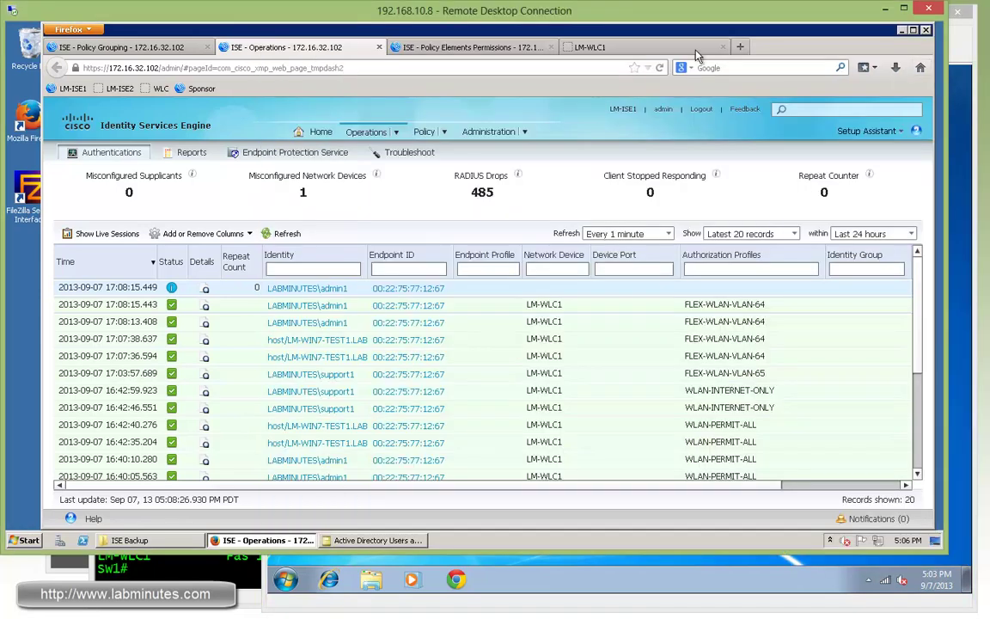
Step: Return to the controller's Monitor > Clients list and locate the client's IP address
click(602, 46)
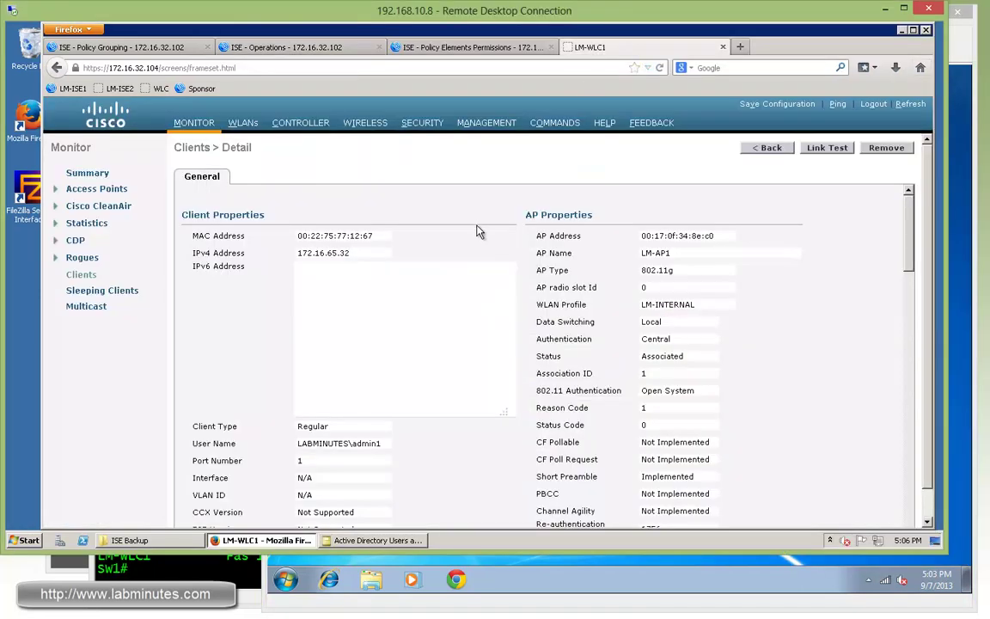
click(79, 273)
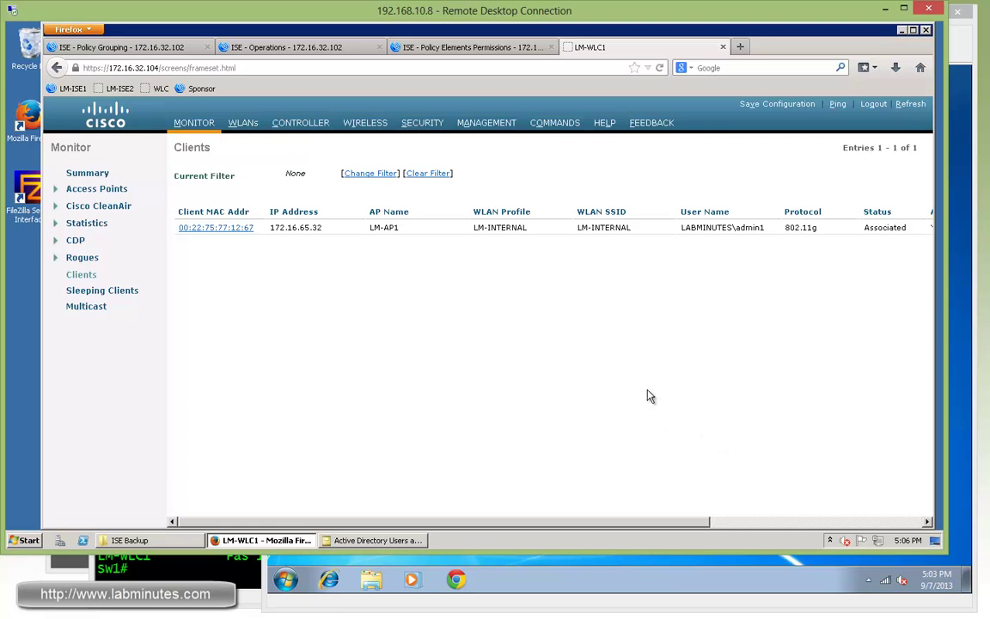
double_click(319, 230)
scroll(899, 430, right, 3)
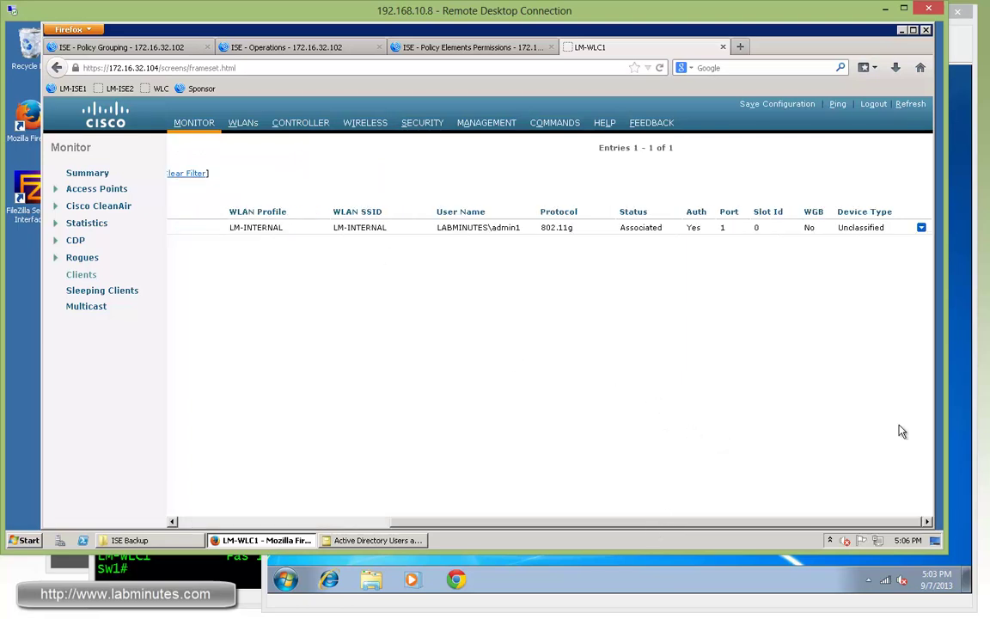
Step: Remove the client from the controller via its row dropdown and confirm both prompts
click(921, 229)
click(864, 259)
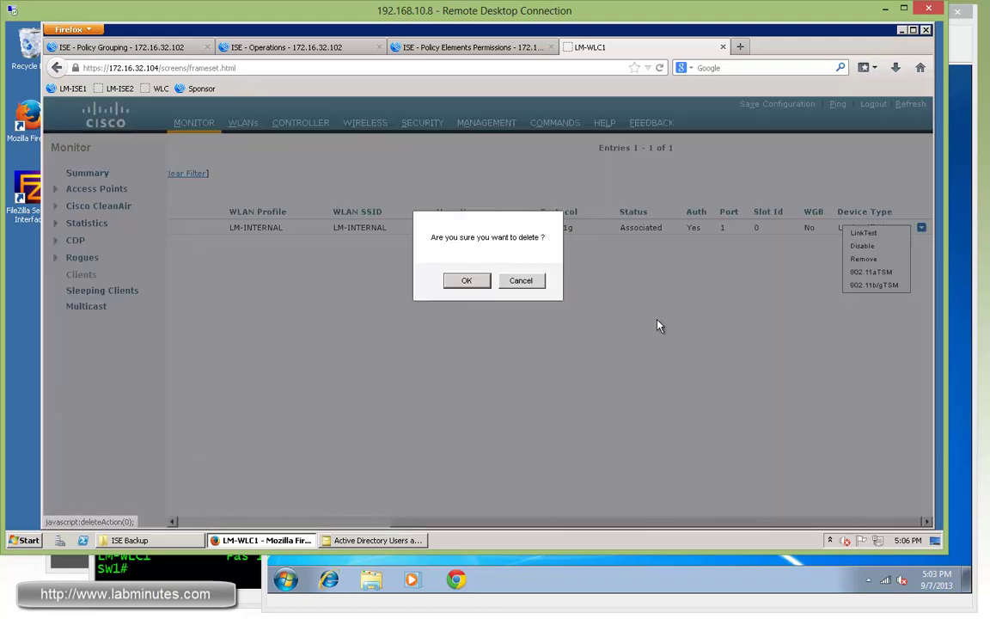
click(467, 281)
click(533, 286)
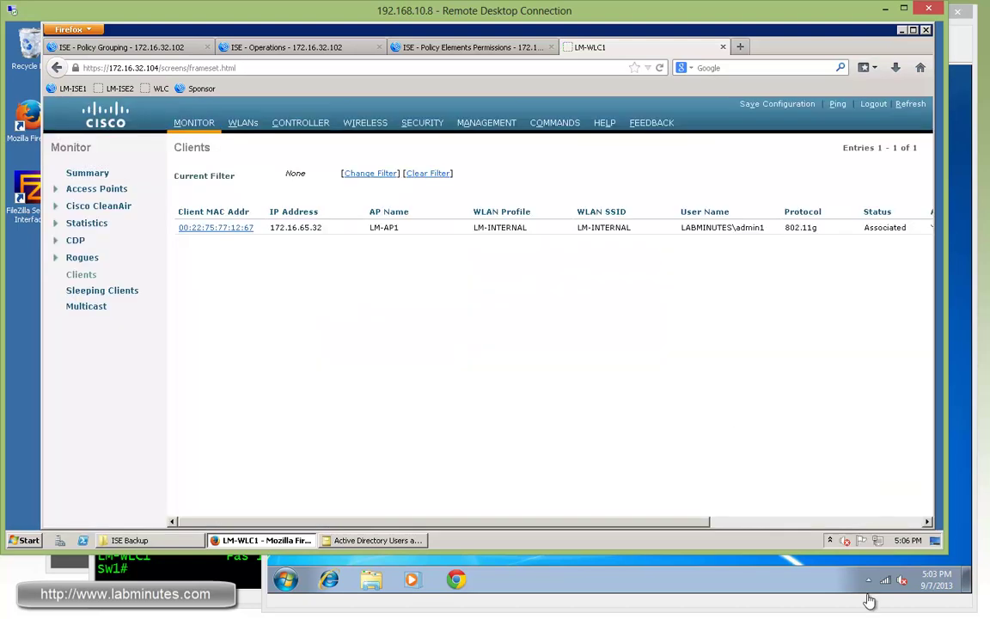
click(868, 600)
Step: Disconnect and reconnect the test PC to LM-INTERNAL, refreshing WLC Clients to show 172.16.64.41
click(885, 580)
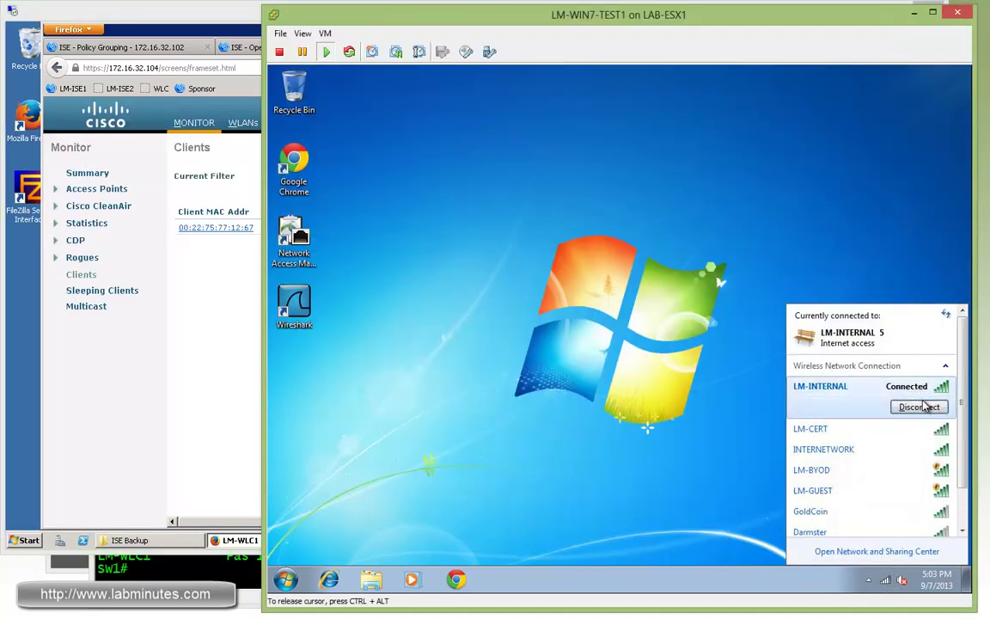
click(172, 366)
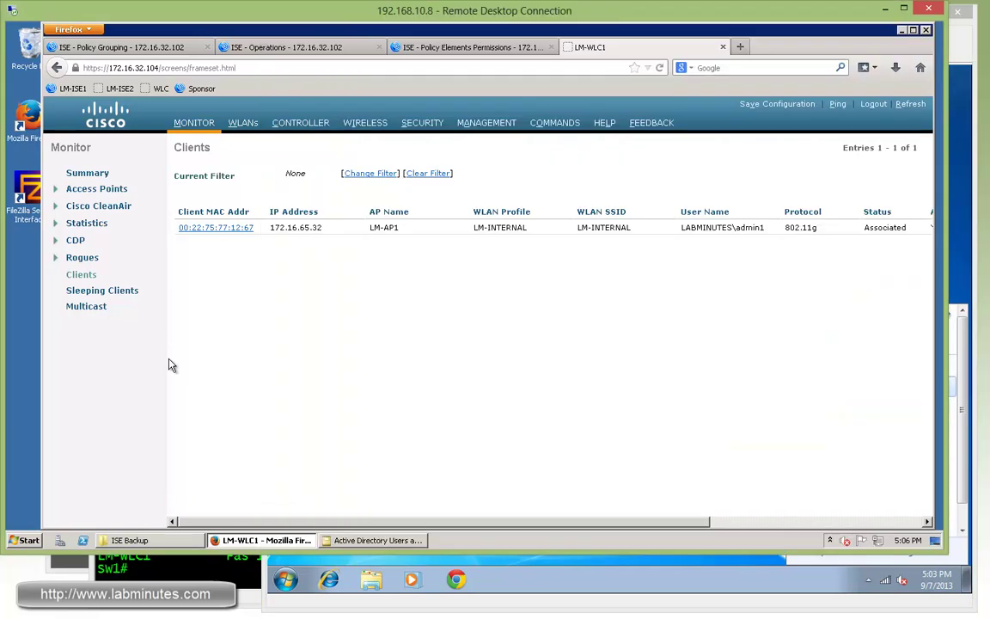
click(82, 276)
click(806, 612)
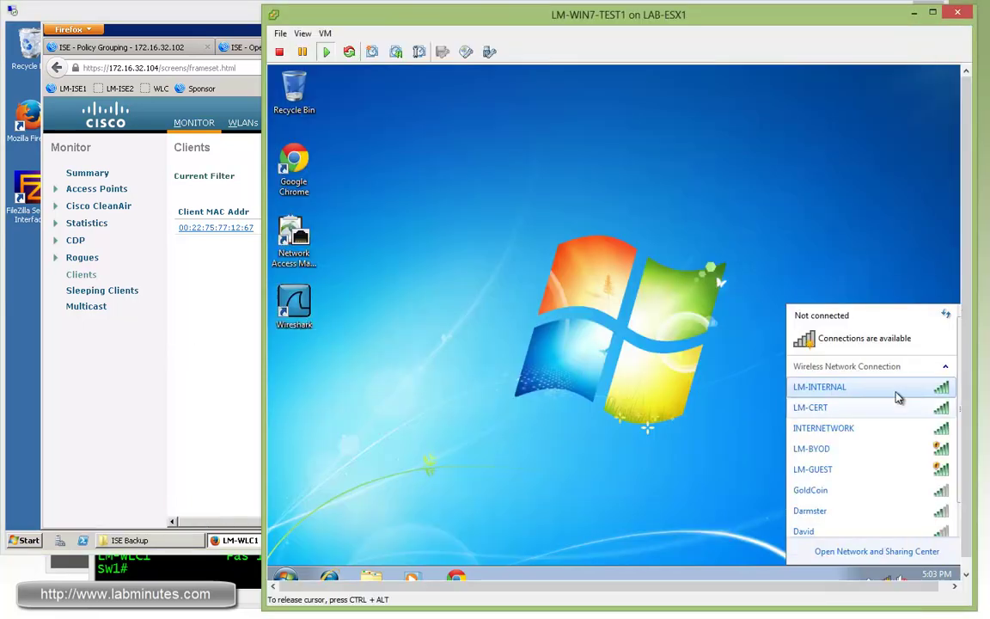
click(897, 398)
click(924, 404)
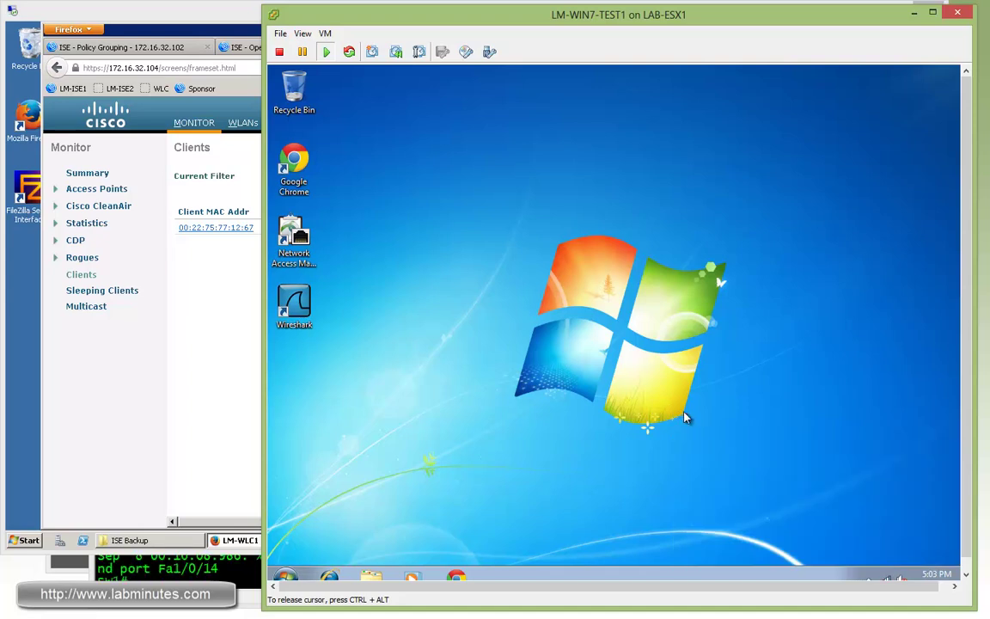
click(90, 277)
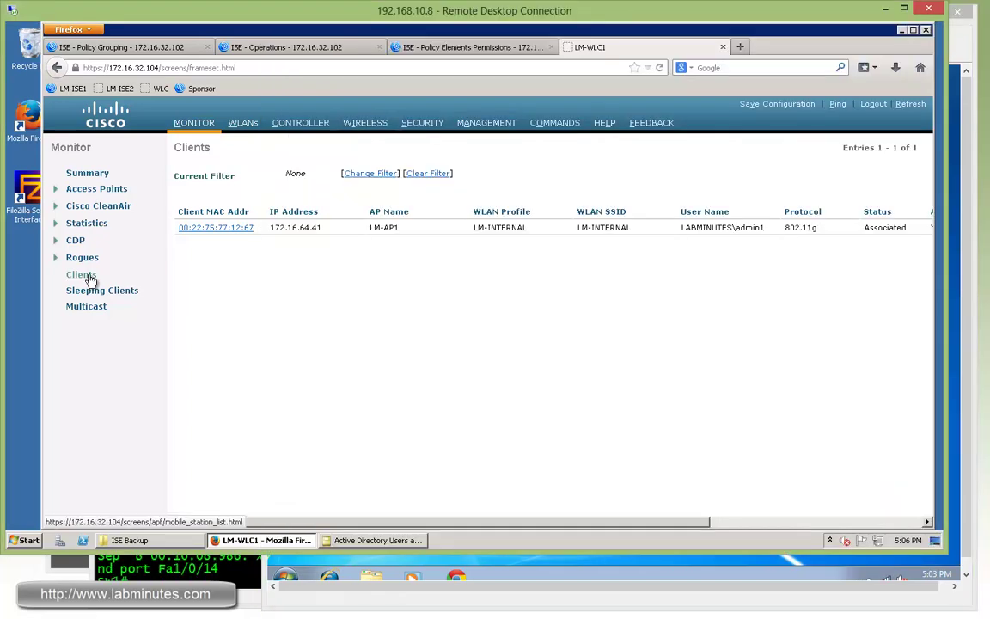
drag(285, 228, 322, 228)
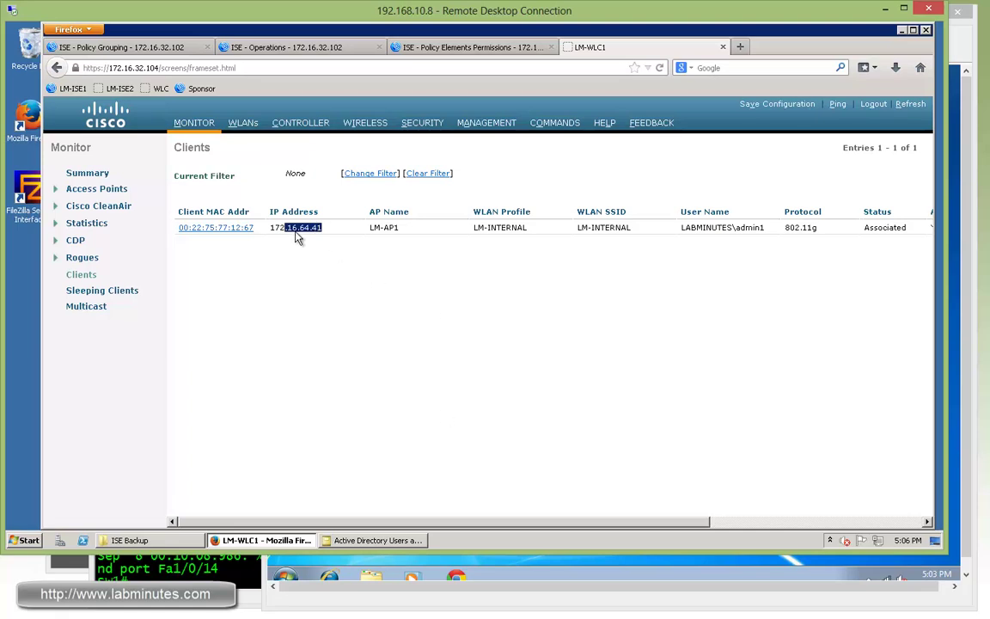
Step: Confirm IPv4 172.16.64.41 in the Windows LM-INTERNAL connection details, then close them
click(649, 572)
click(885, 567)
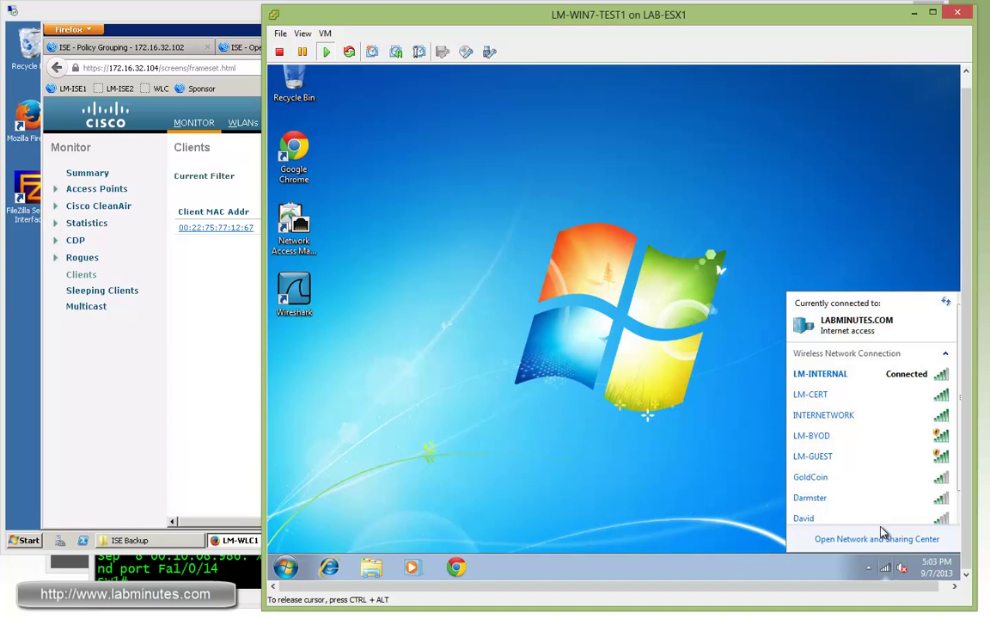
right_click(851, 374)
click(889, 399)
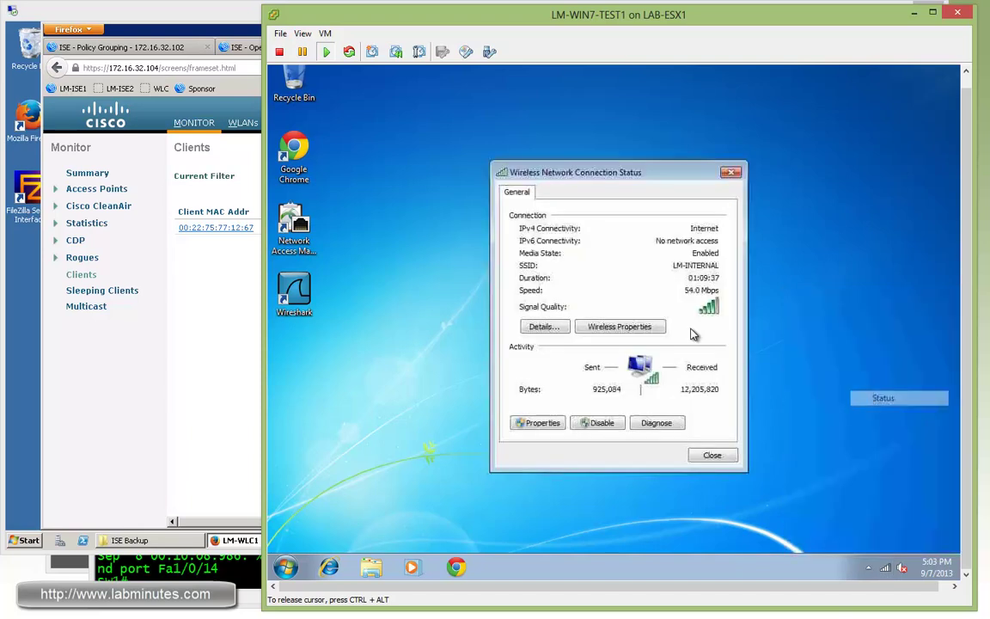
click(542, 327)
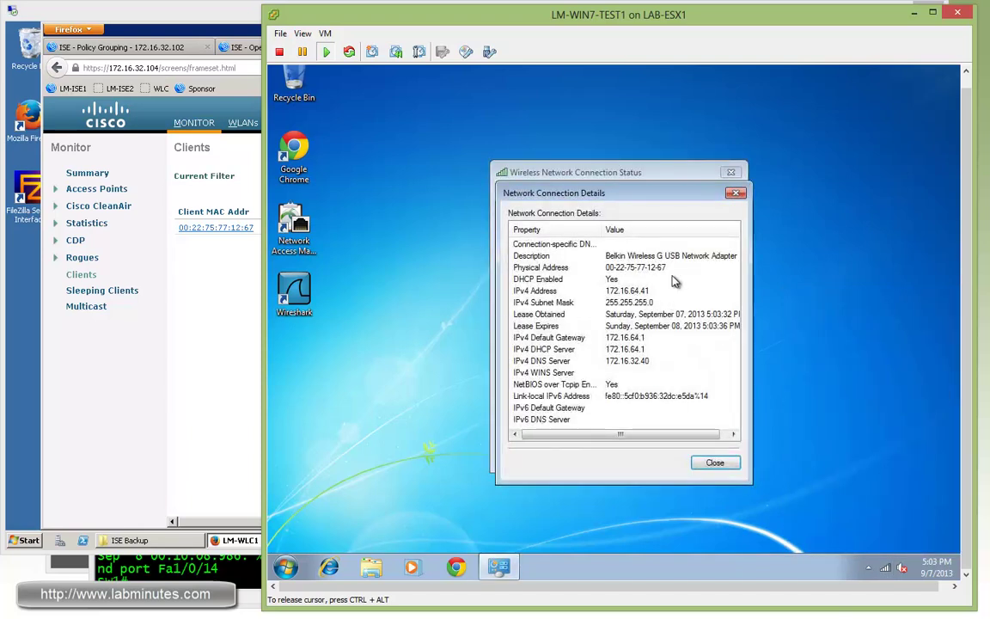
click(733, 195)
Step: Open Chrome on the test PC and load the 172.16.32.40 IIS7 page
click(731, 173)
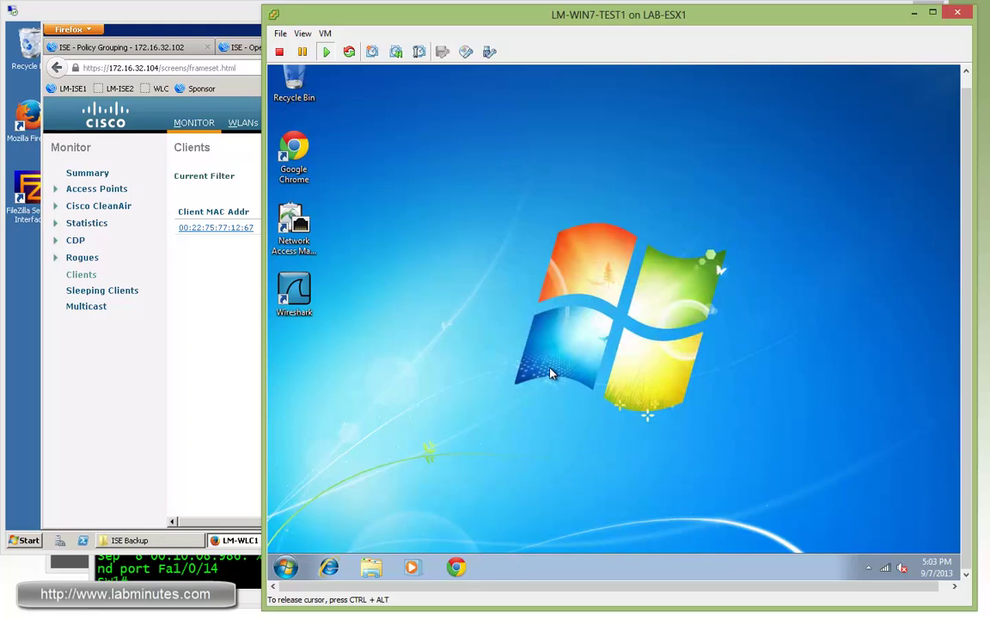
click(456, 569)
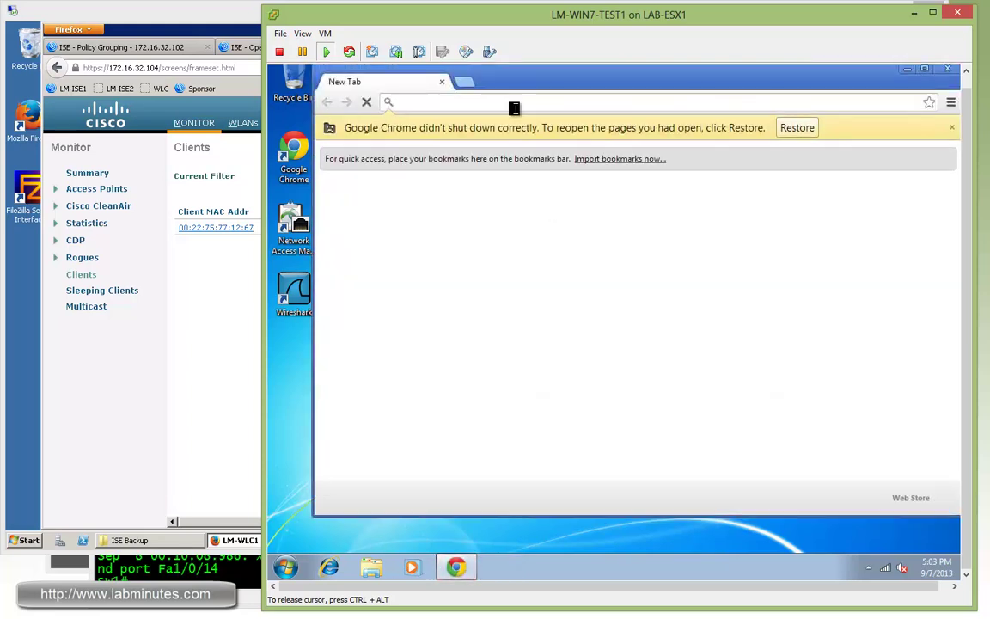
text(172.16.32.40)
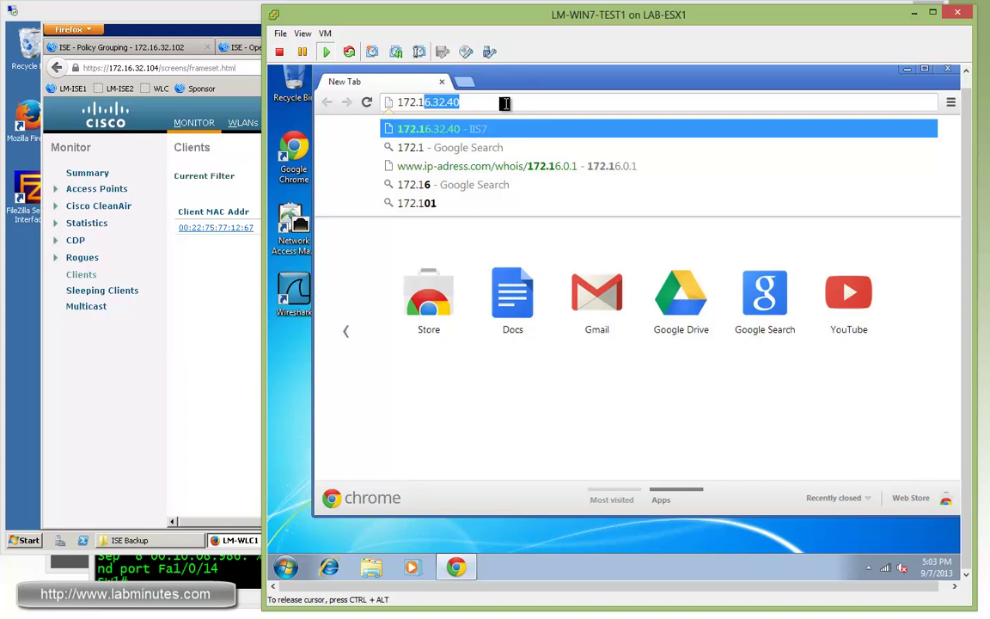
key(Return)
double_click(550, 86)
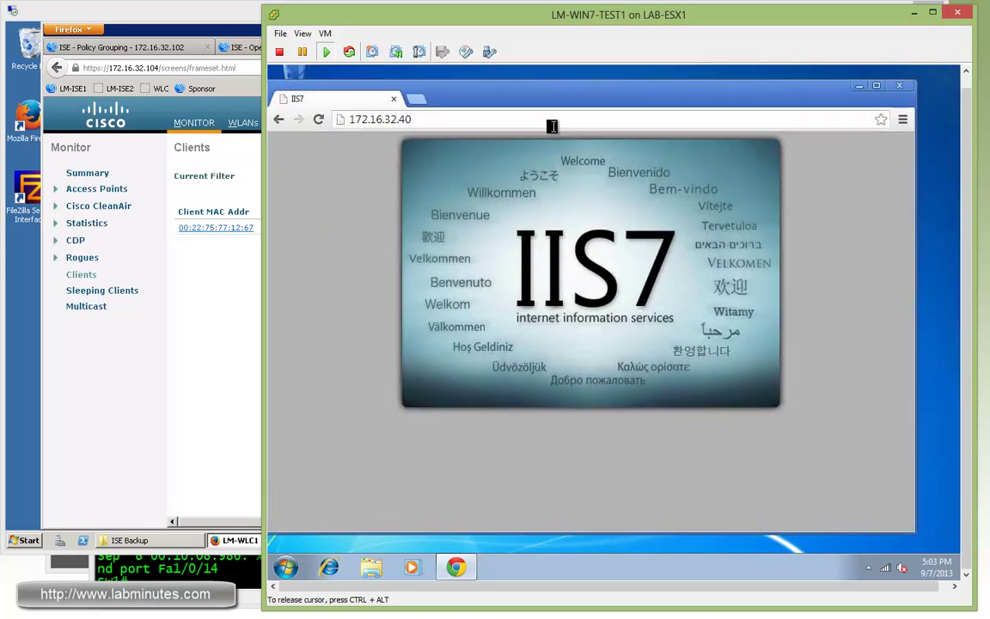
drag(599, 105, 636, 107)
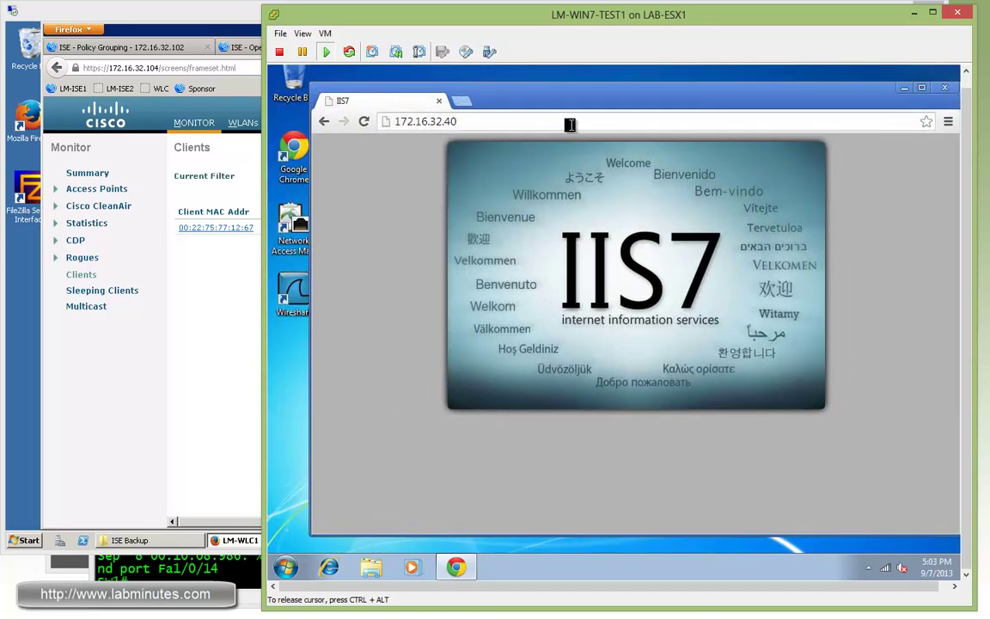
click(481, 121)
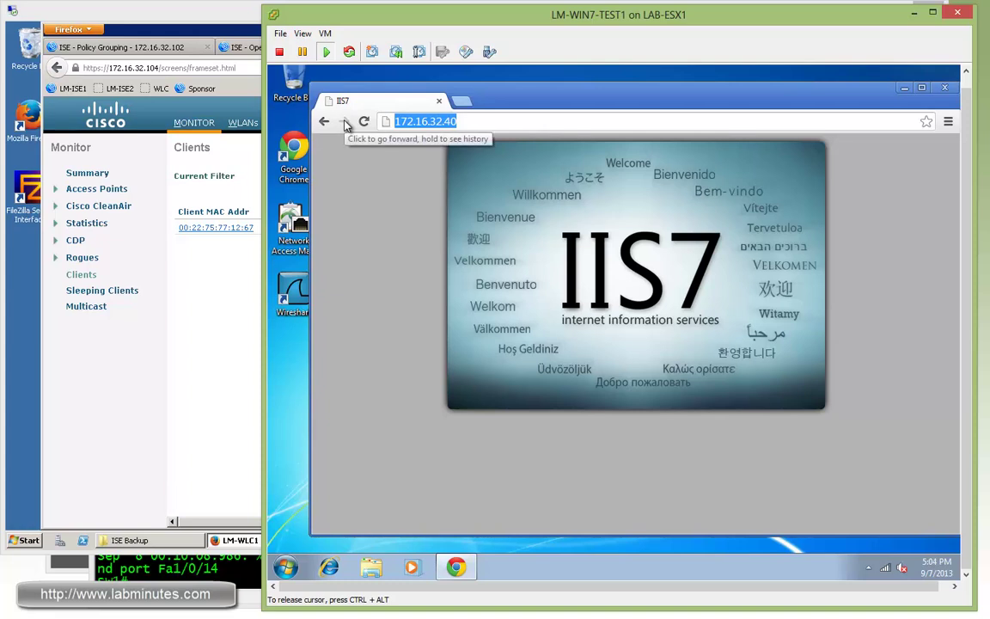
text(cisco)
key(Return)
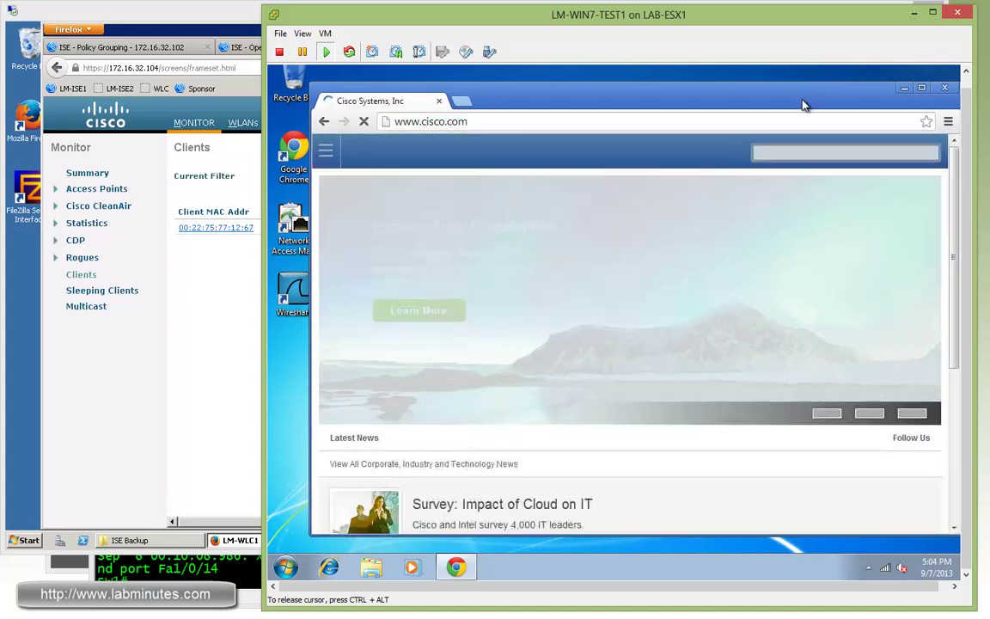
drag(733, 100, 719, 99)
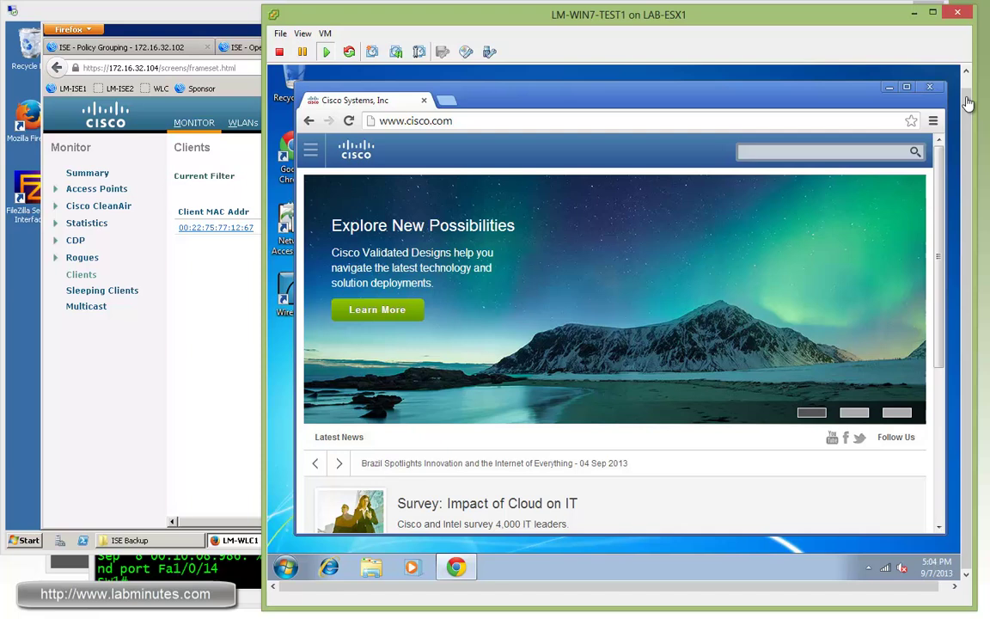
click(929, 87)
click(183, 572)
Step: Run 'sh cdp nei' and 'sh mac add | in 1267', highlighting the client's VLAN 64 entry on Fa1/0/14
key(Return)
key(Return)
key(Return)
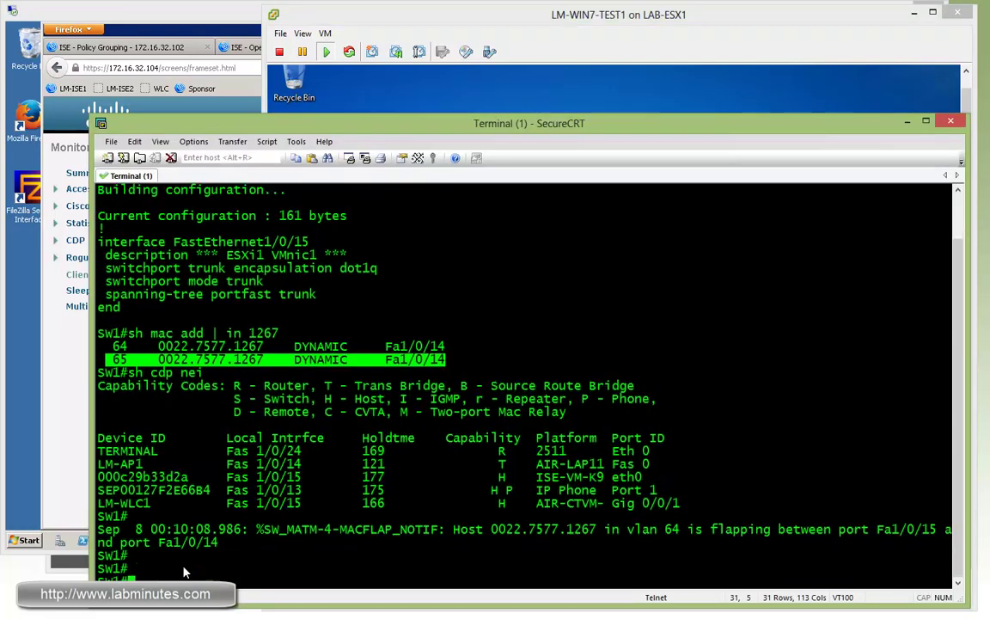
text(sh cdp nei)
key(Return)
key(Up)
key(Up)
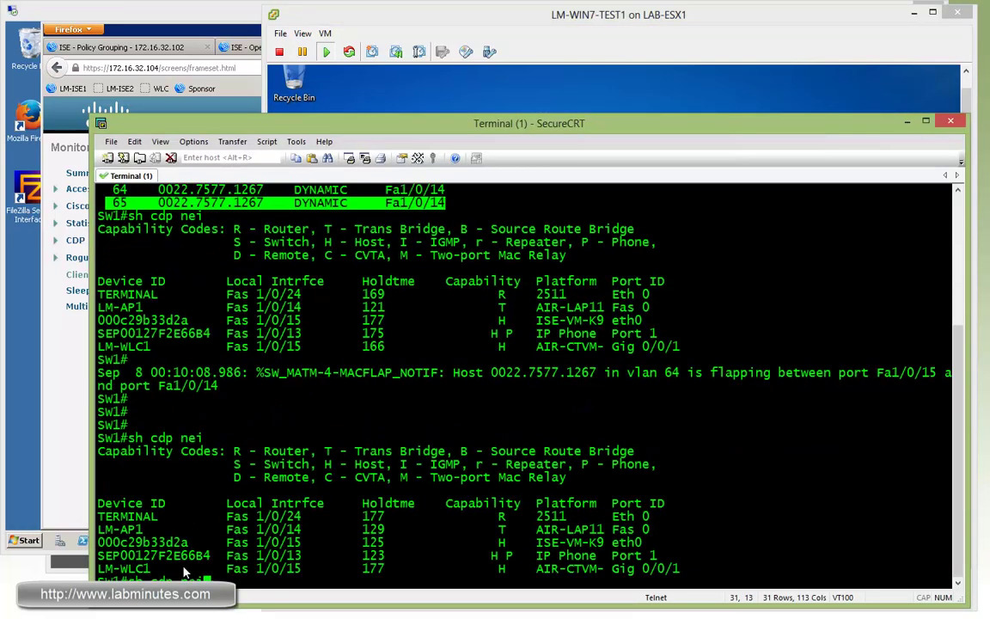
key(Return)
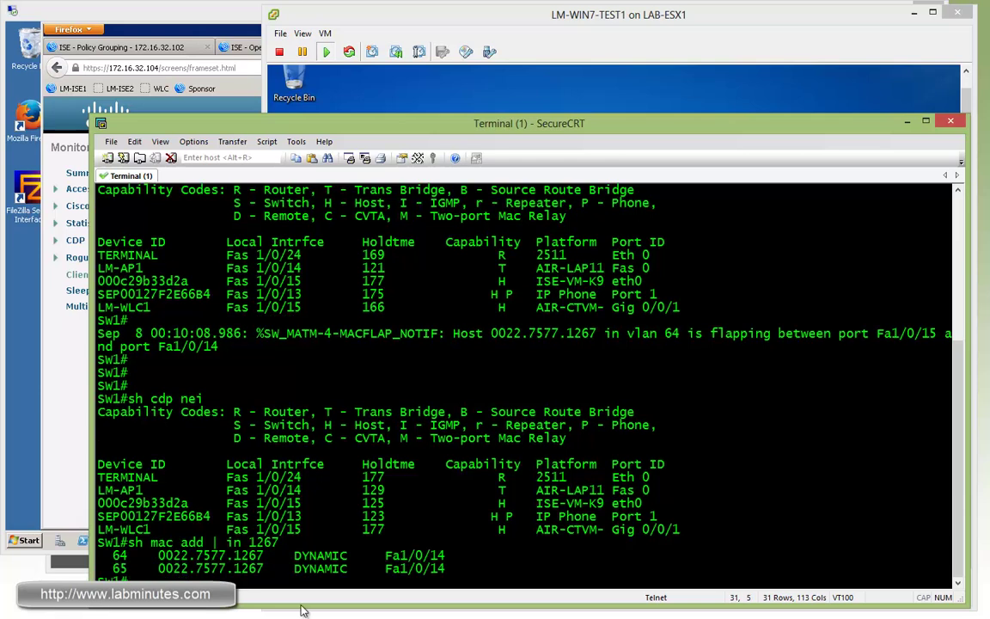
drag(446, 555, 395, 558)
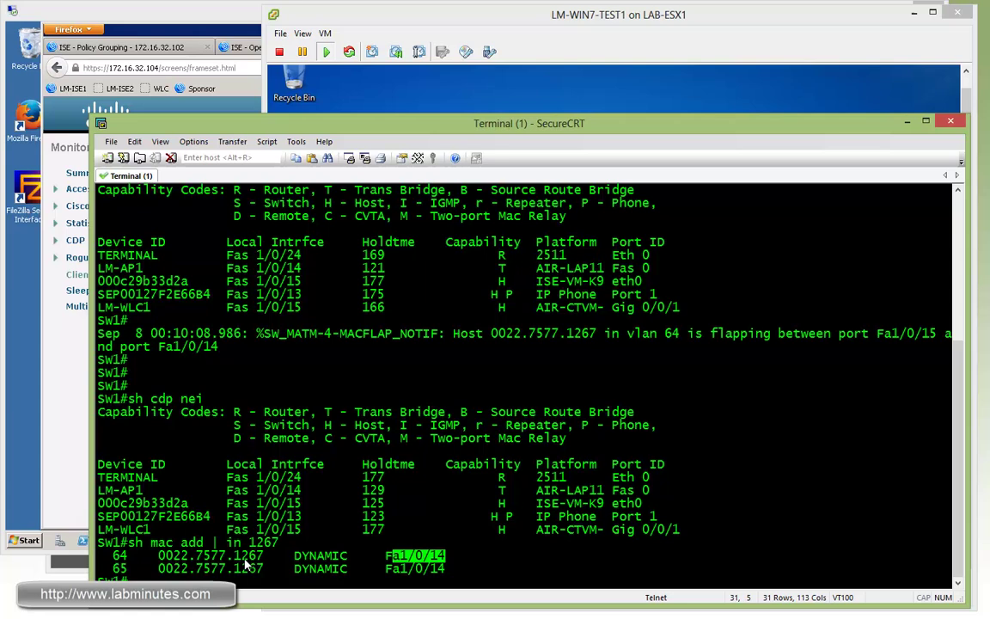
drag(262, 557, 113, 559)
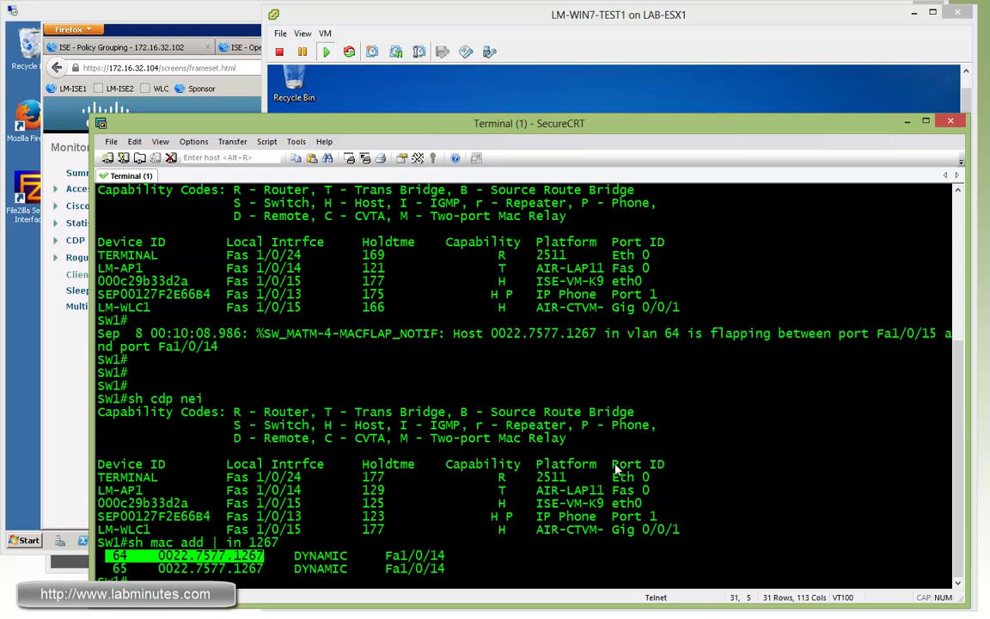